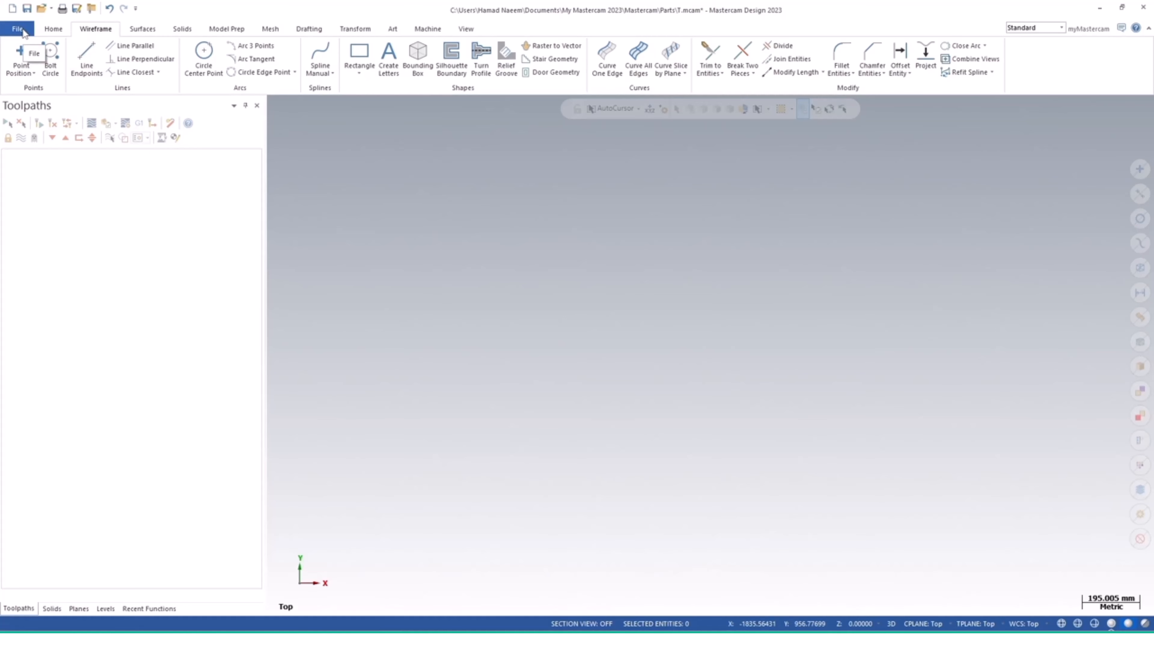
# Step: Open the recent part test.SLDPRT without saving the changes to T.mcam
pyautogui.click(21, 30)
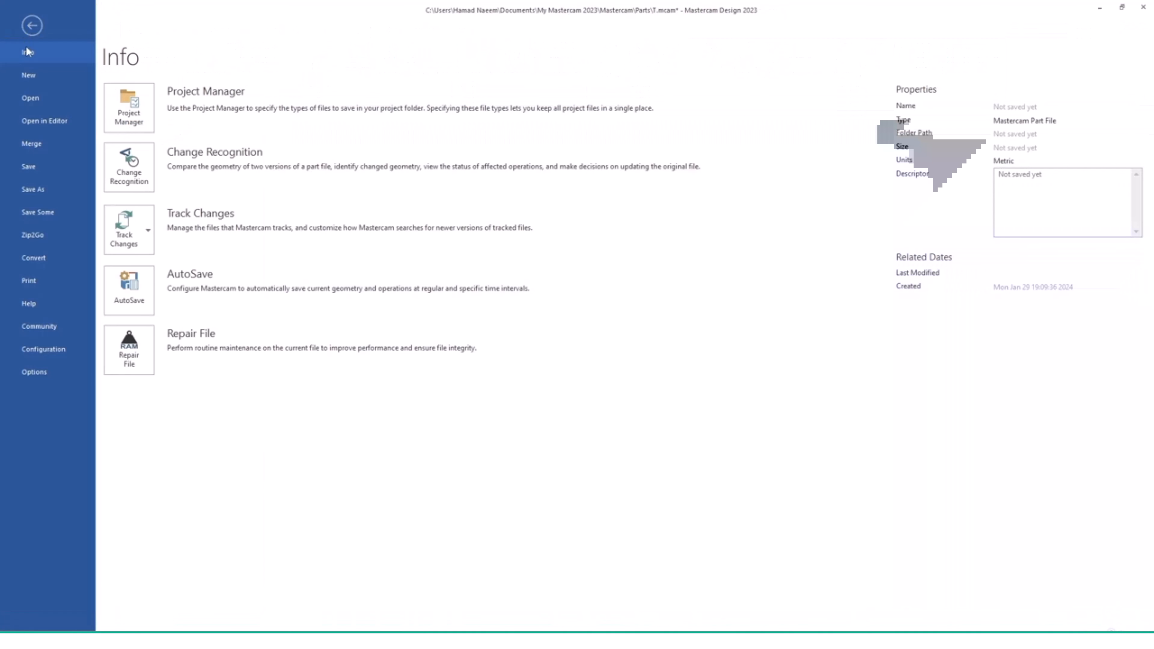
pyautogui.click(32, 99)
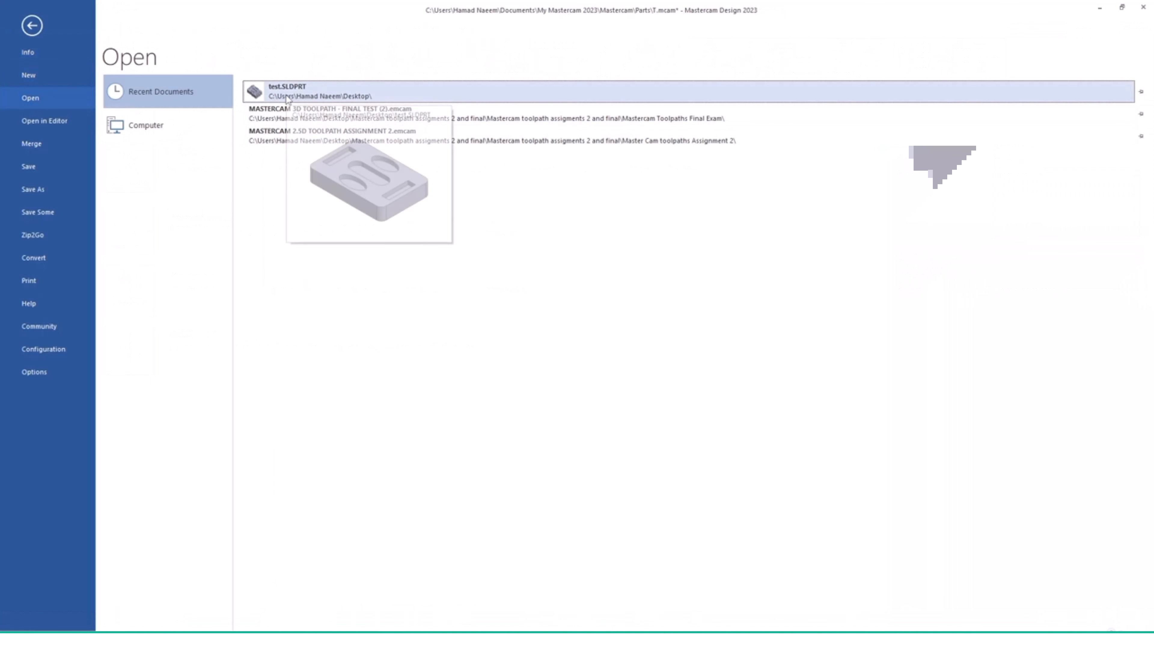
pyautogui.click(287, 94)
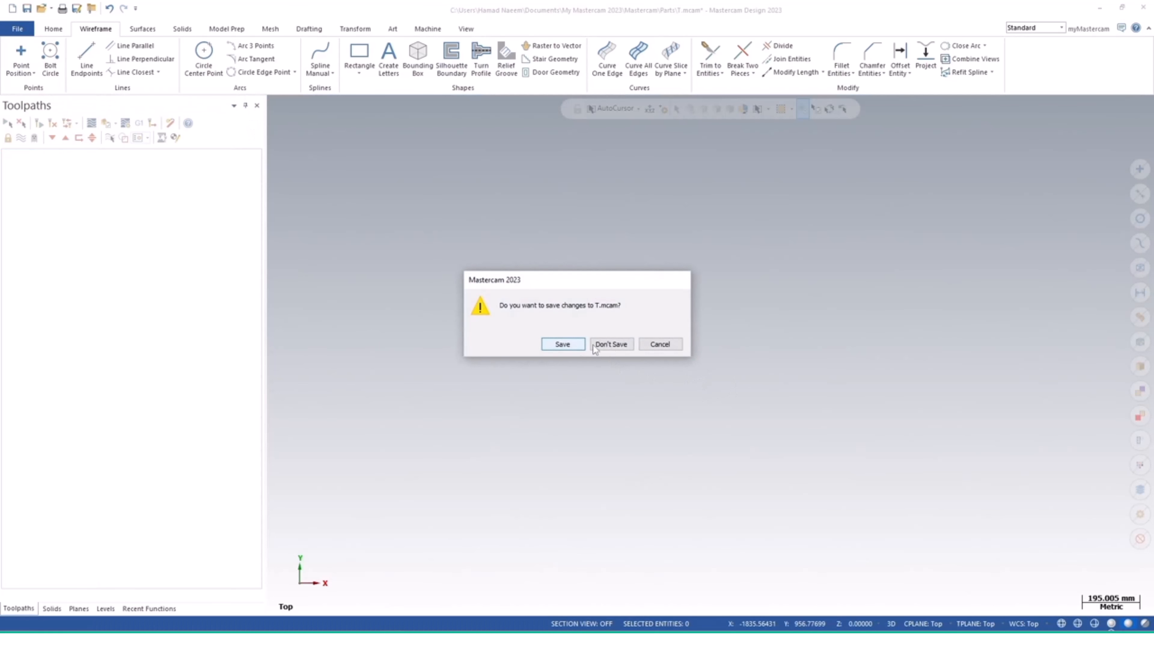
pyautogui.click(612, 345)
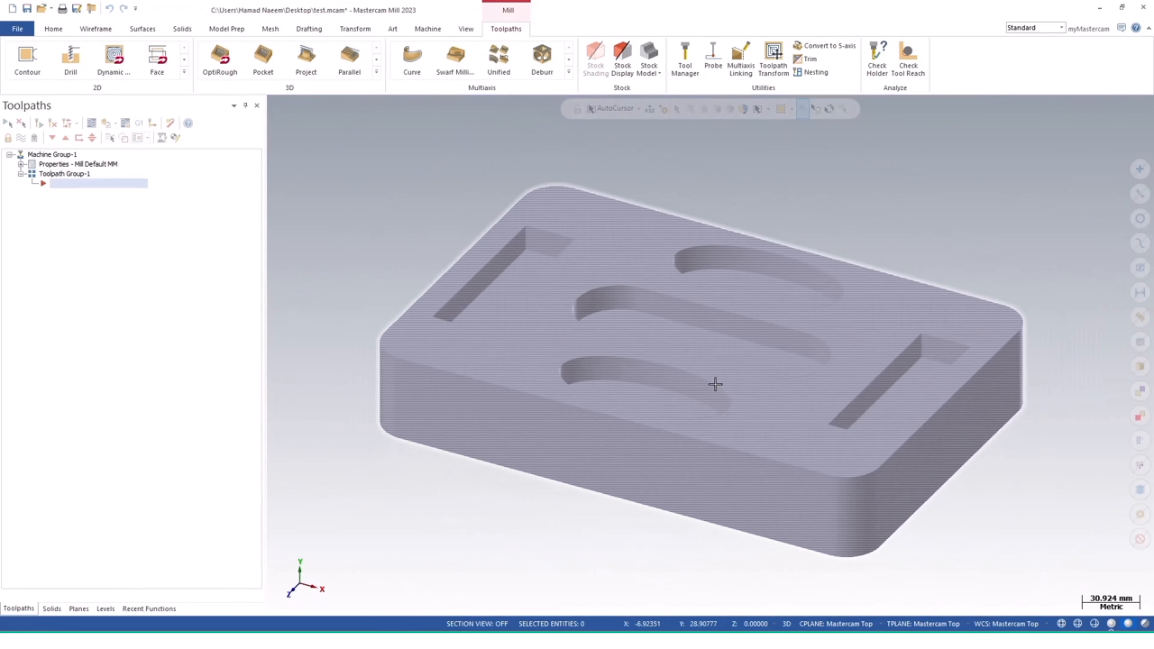
# Step: Draw a center-point circle with a radius of about 48.9 mm in the empty space beside the part
pyautogui.moveTo(662, 417)
pyautogui.mouseDown(button='middle')
pyautogui.moveTo(610, 497)
pyautogui.moveTo(678, 456)
pyautogui.moveTo(626, 494)
pyautogui.moveTo(535, 477)
pyautogui.moveTo(606, 497)
pyautogui.mouseUp(button='middle')
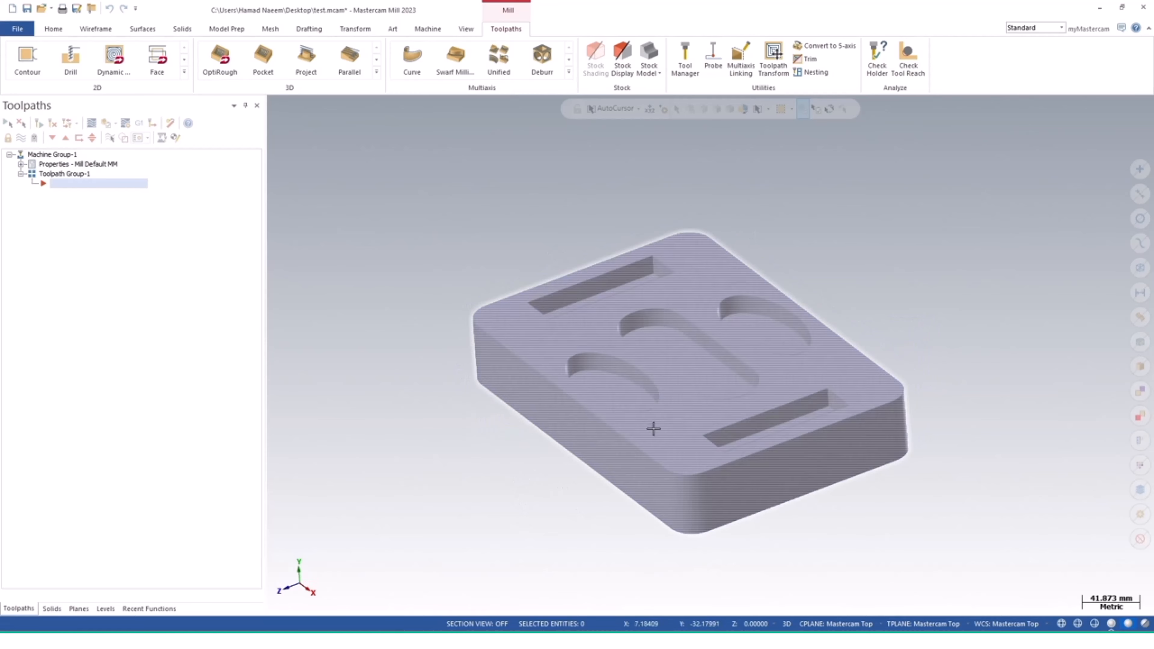
pyautogui.moveTo(652, 428)
pyautogui.mouseDown(button='middle')
pyautogui.moveTo(603, 462)
pyautogui.moveTo(885, 451)
pyautogui.moveTo(891, 387)
pyautogui.moveTo(636, 402)
pyautogui.moveTo(615, 477)
pyautogui.moveTo(621, 328)
pyautogui.mouseUp(button='middle')
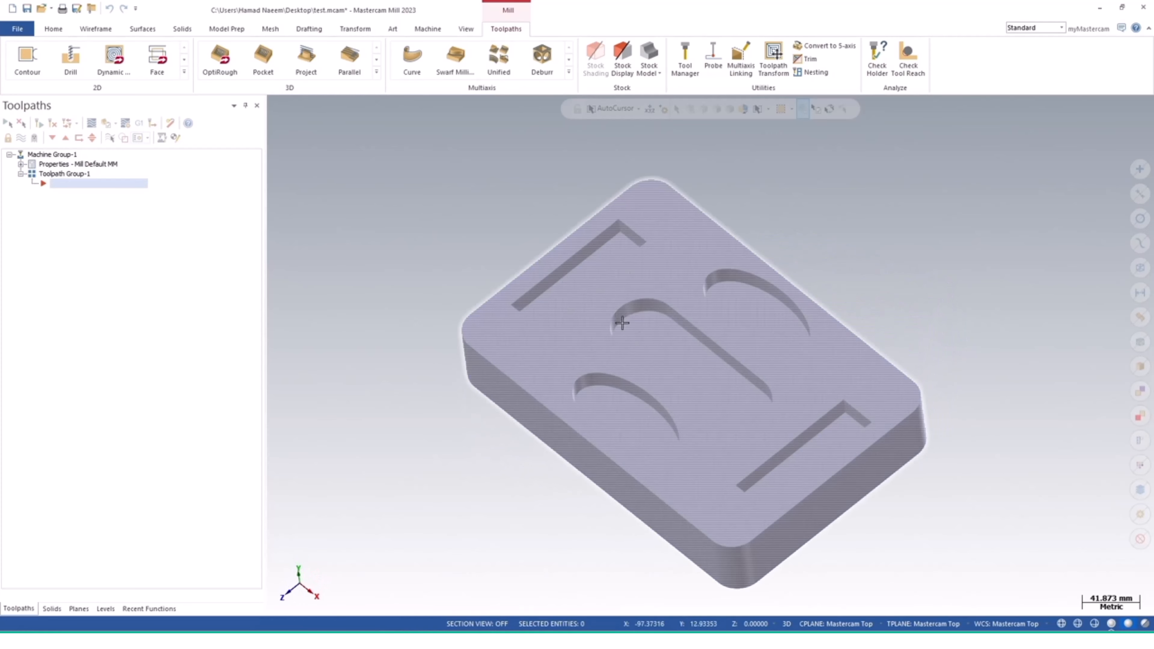
pyautogui.moveTo(680, 402)
pyautogui.mouseDown(button='middle')
pyautogui.moveTo(731, 424)
pyautogui.moveTo(718, 432)
pyautogui.mouseUp(button='middle')
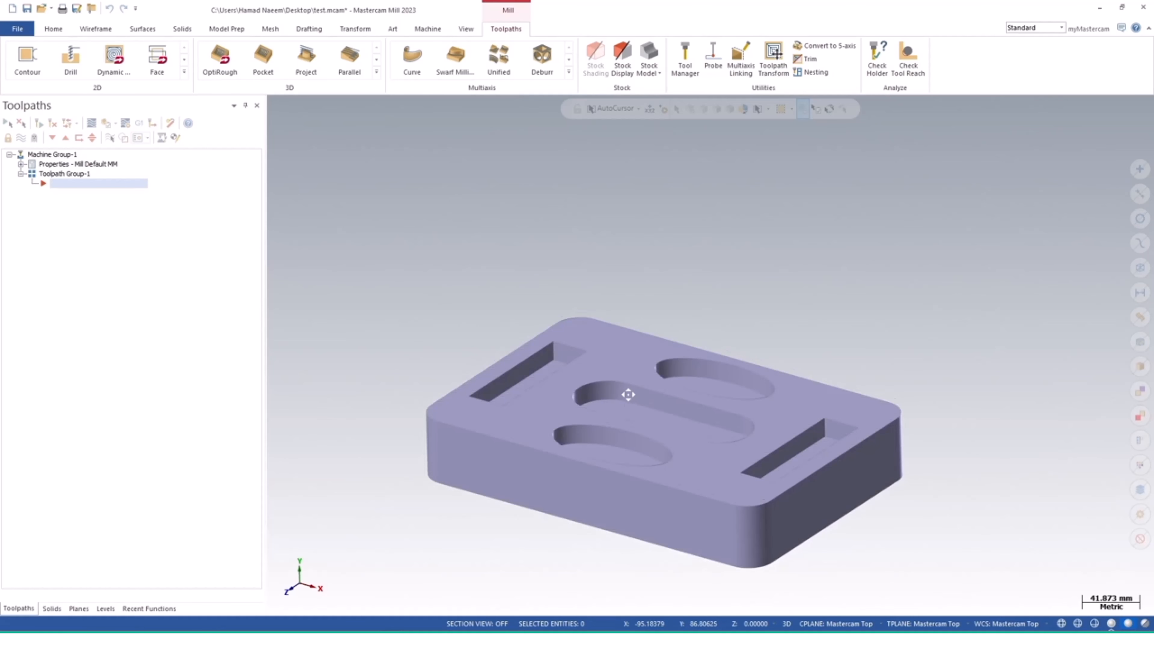
pyautogui.keyDown('ctrl'); pyautogui.moveTo(629, 392); pyautogui.dragTo(667, 328, button='middle'); pyautogui.keyUp('ctrl')
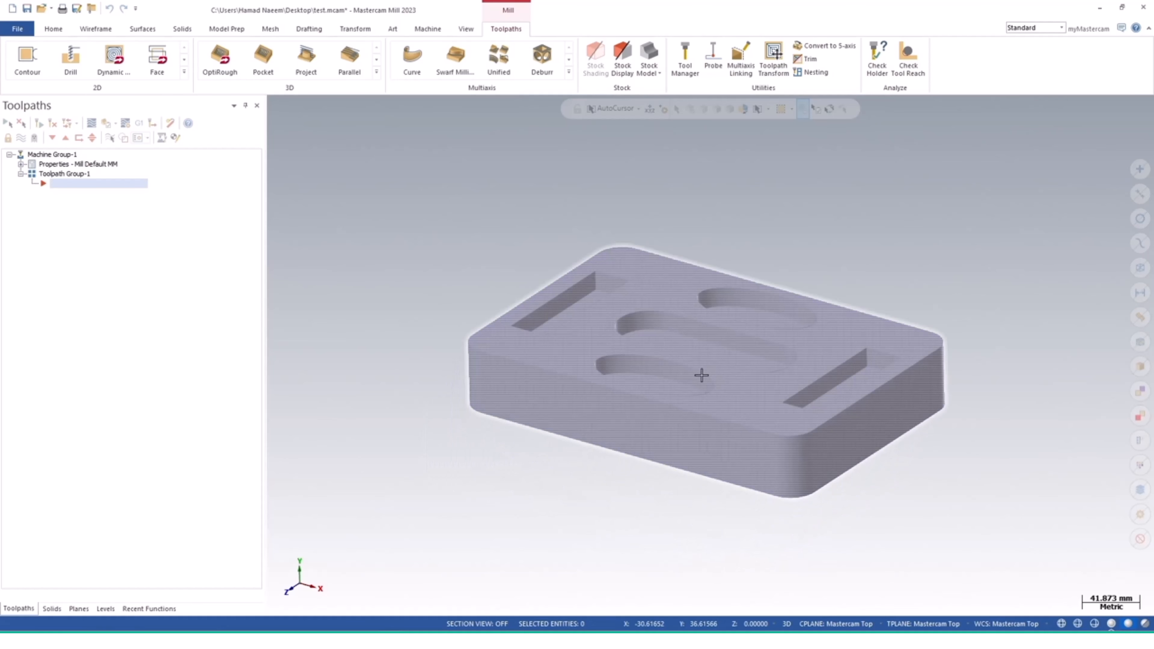
pyautogui.moveTo(721, 395); pyautogui.dragTo(670, 400, button='middle')
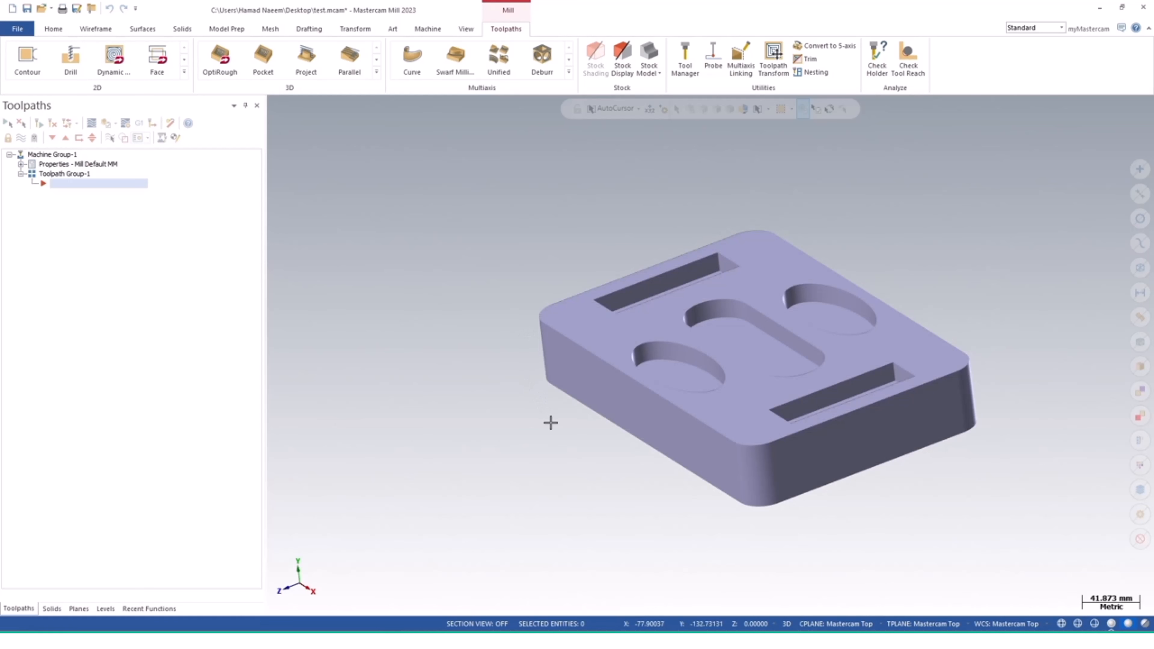
pyautogui.click(109, 31)
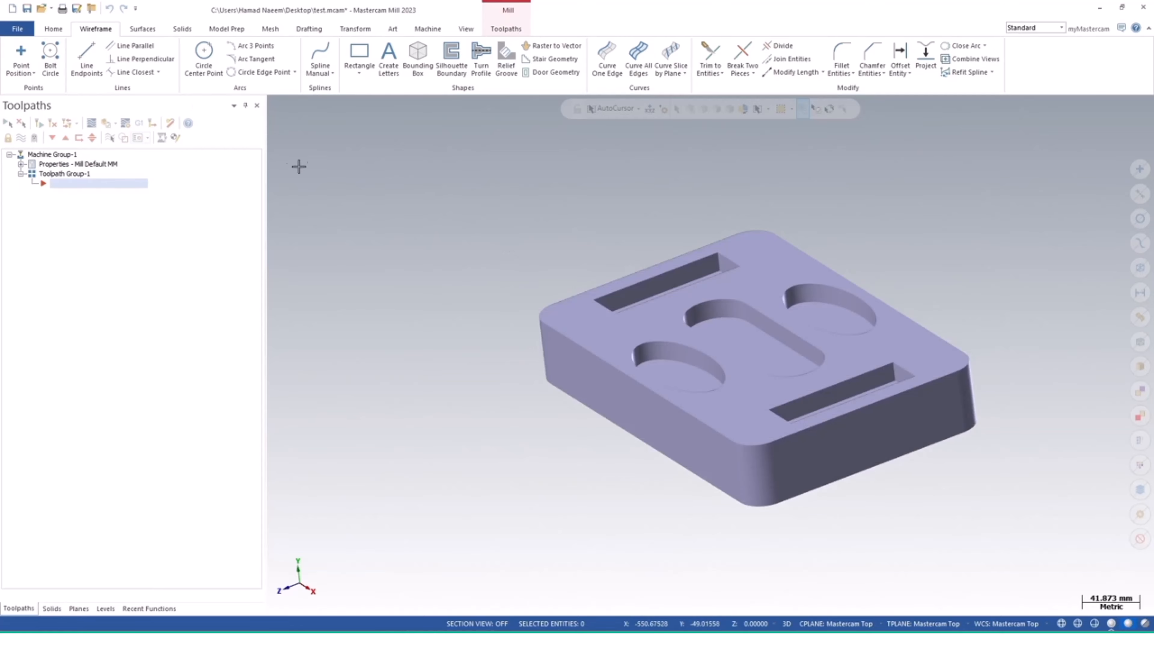
pyautogui.click(206, 58)
pyautogui.click(431, 241)
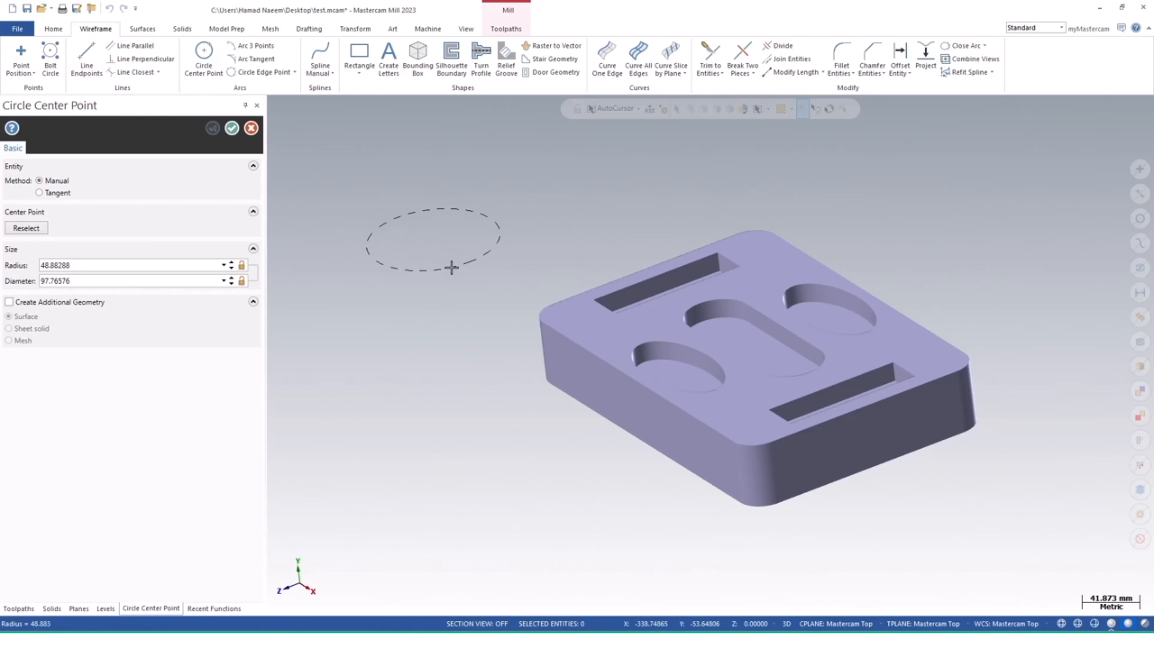
pyautogui.click(451, 267)
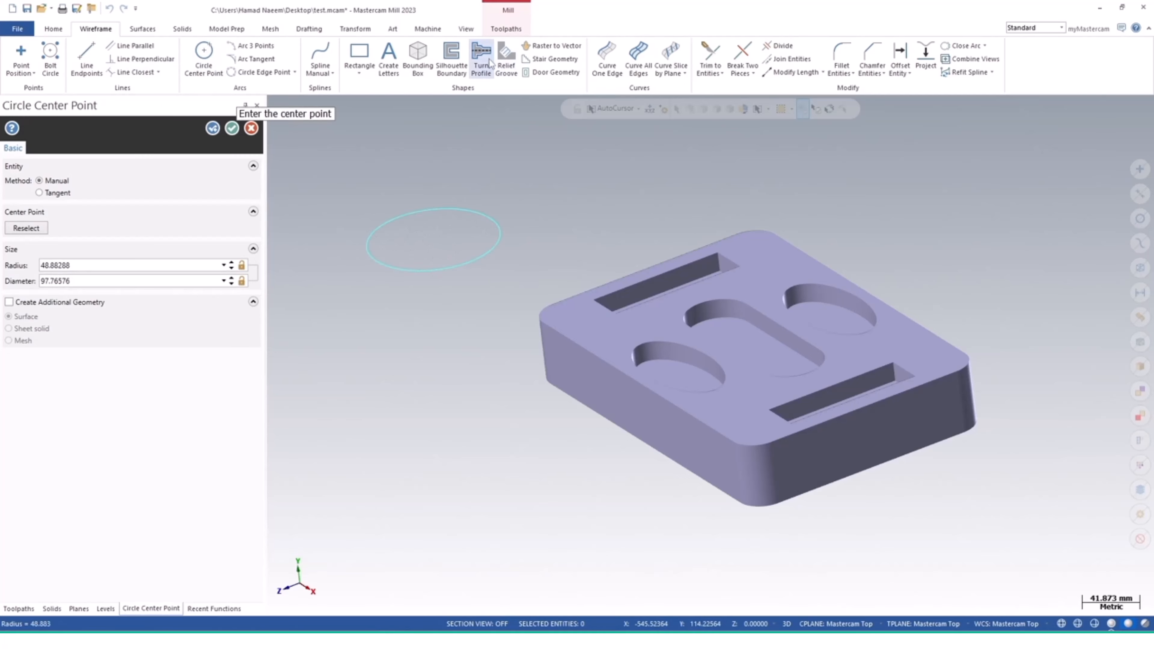
# Step: Switch to the Top view and draw a second center-point circle, radius about 38.8 mm, between the first circle and the part
pyautogui.click(465, 28)
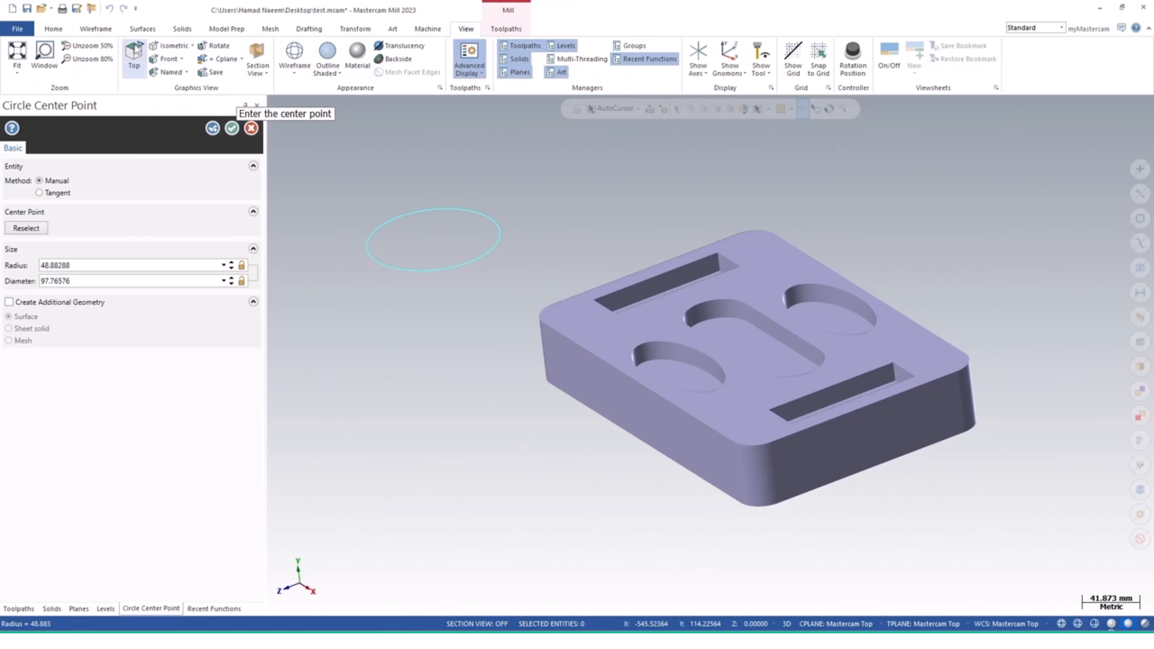
pyautogui.click(134, 55)
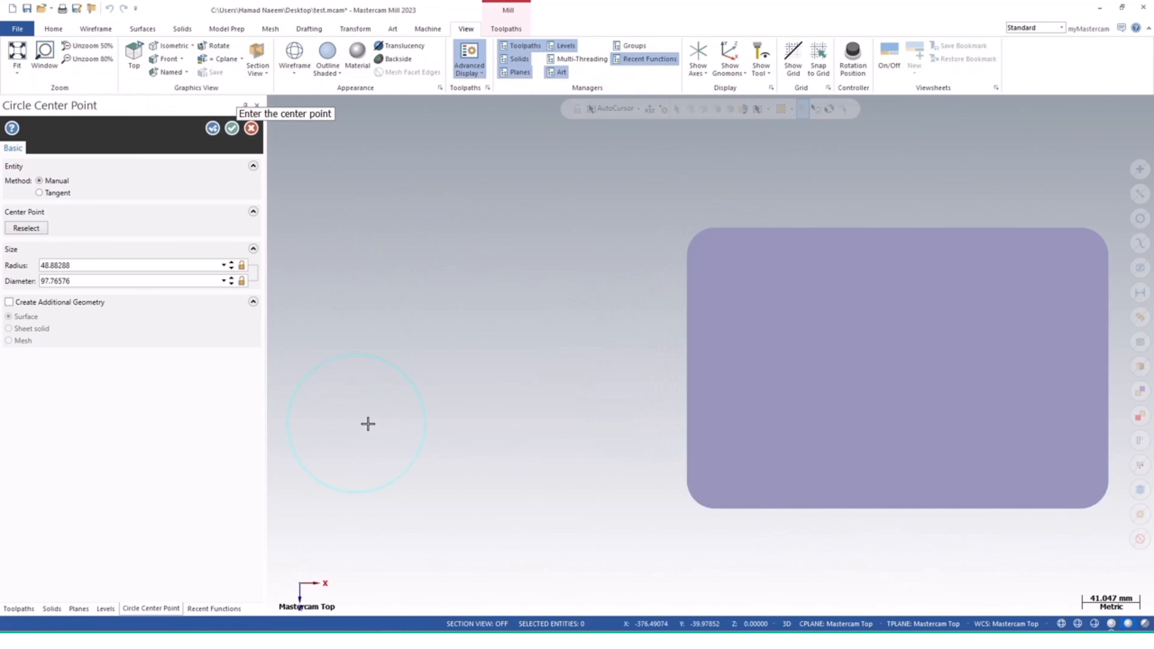
pyautogui.click(564, 281)
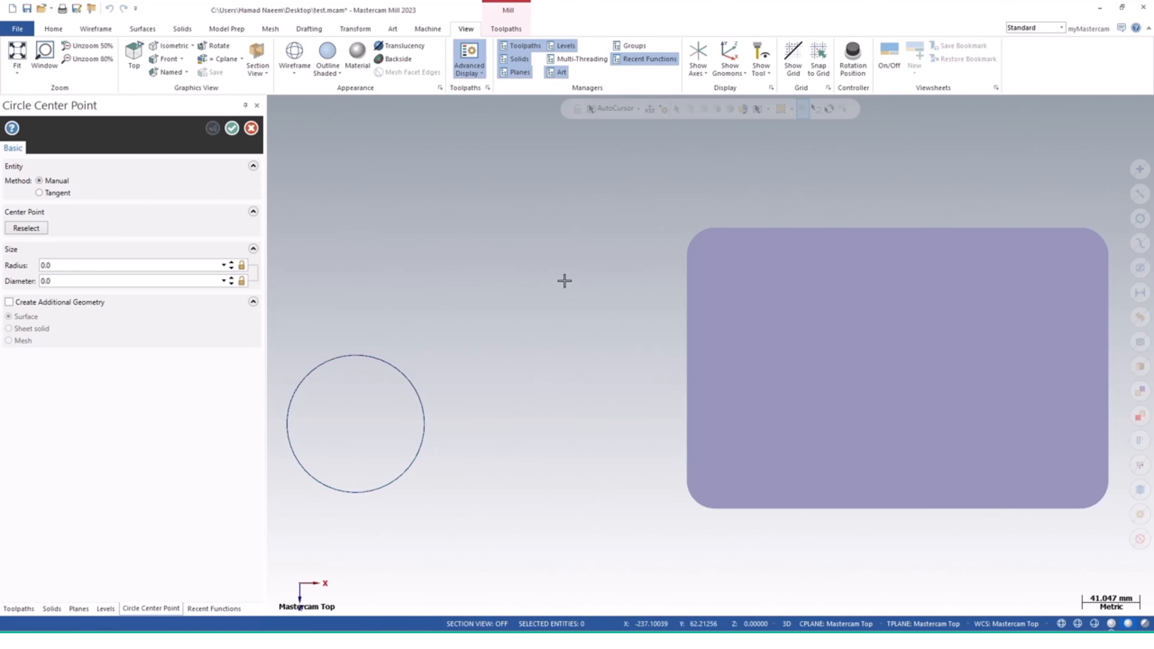
pyautogui.click(598, 323)
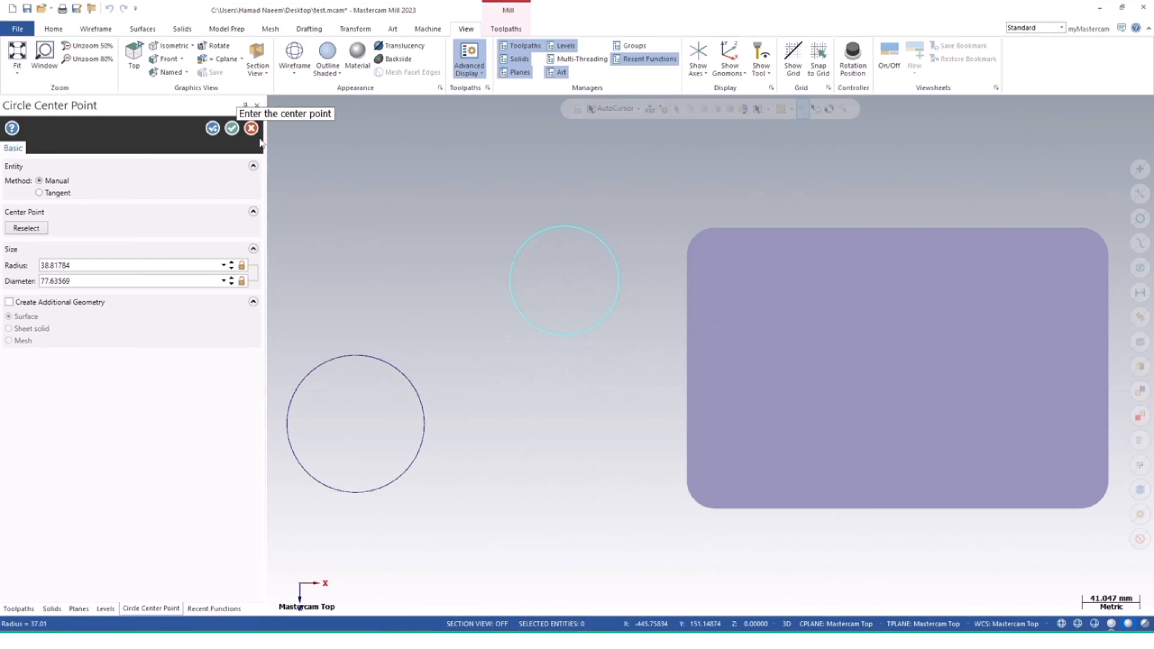
pyautogui.click(231, 128)
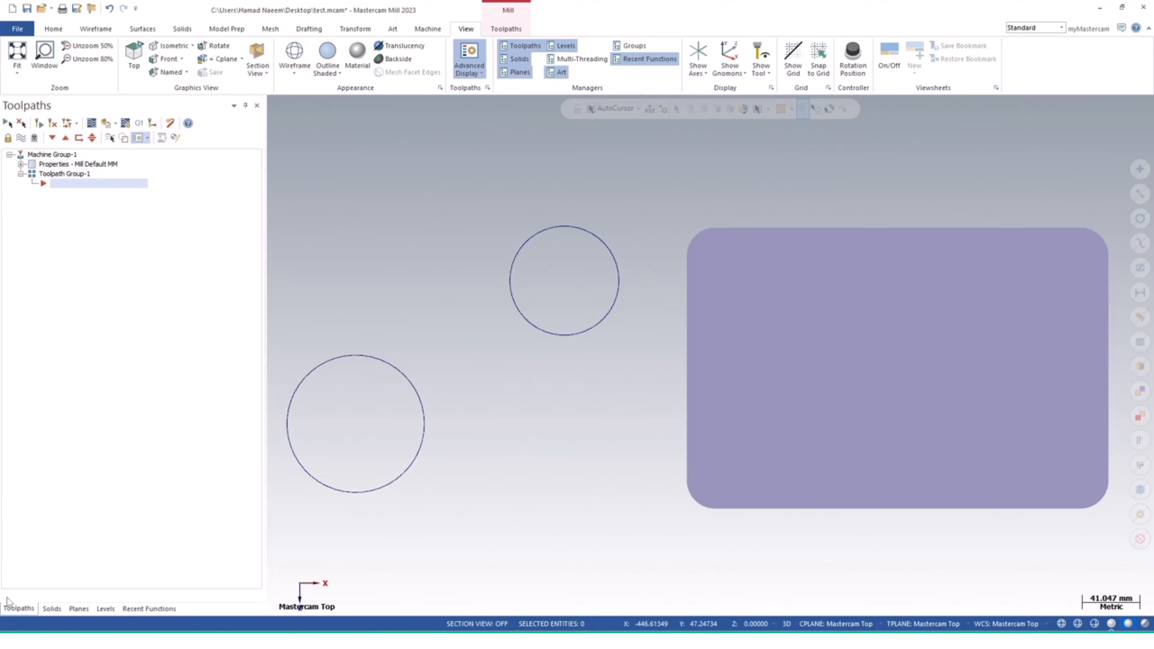
# Step: Look through the solids, planes, levels and recently used functions of the part file
pyautogui.click(52, 610)
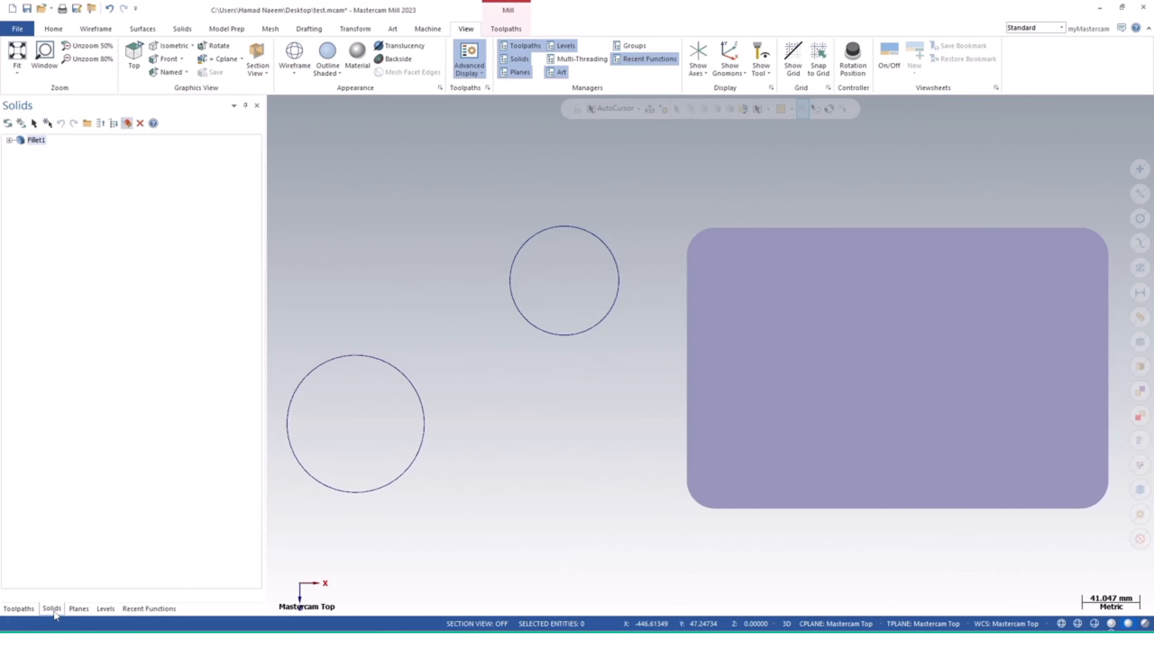
pyautogui.click(79, 609)
pyautogui.click(105, 610)
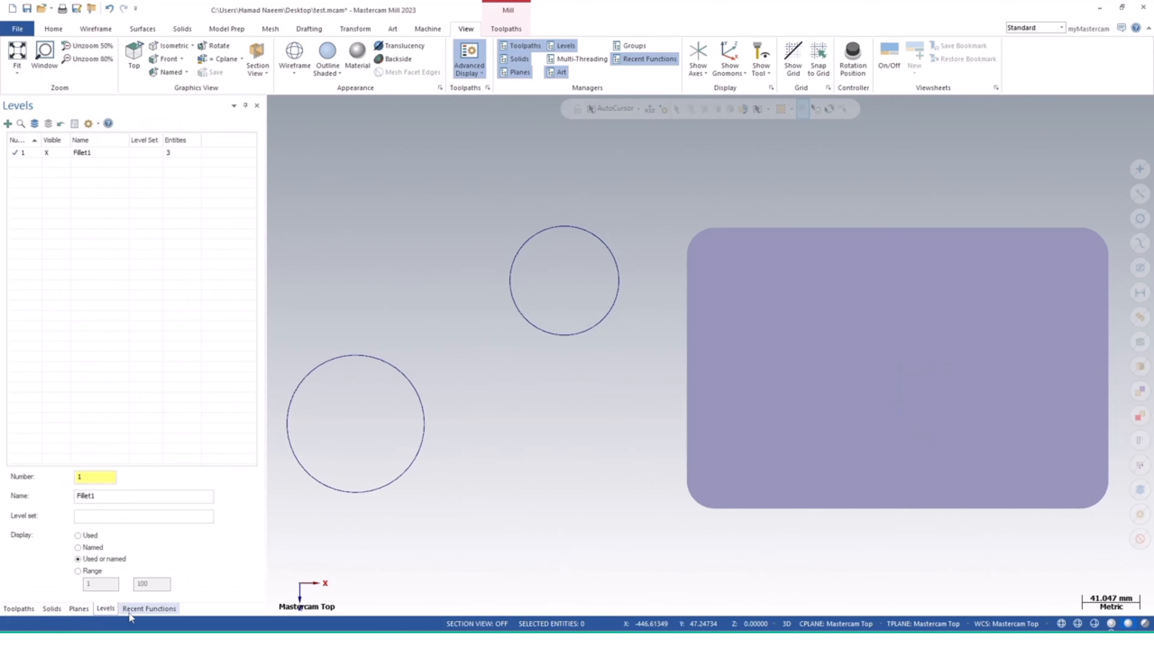
pyautogui.click(137, 609)
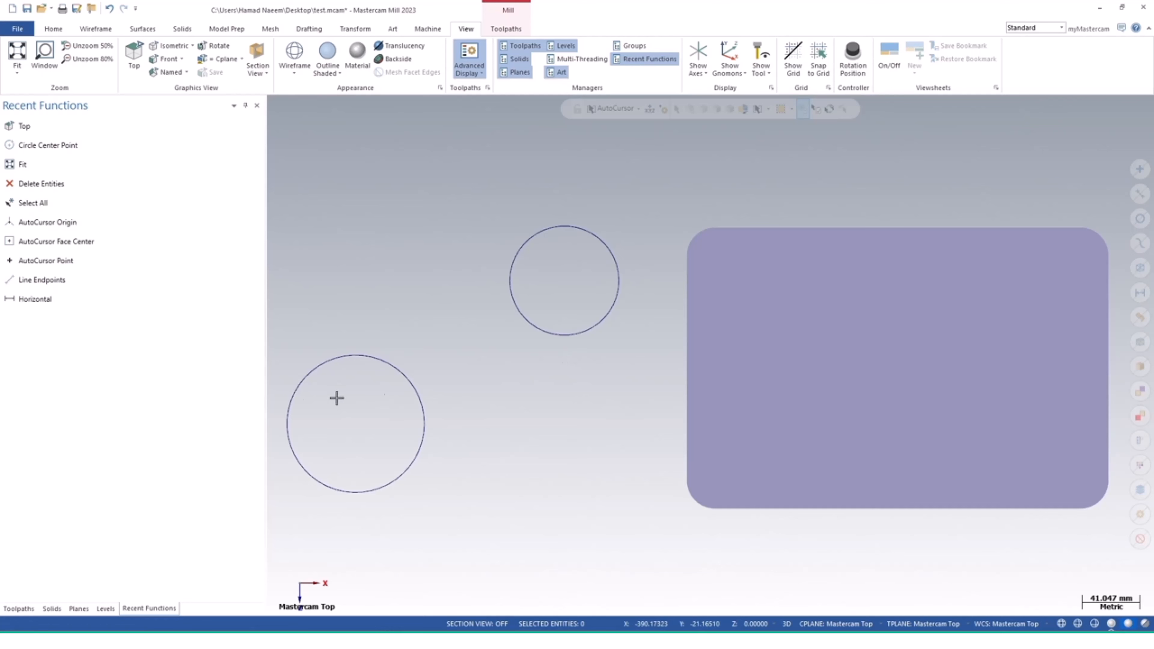
# Step: Delete the smaller circle nearest the part
pyautogui.moveTo(467, 417); pyautogui.dragTo(647, 188)
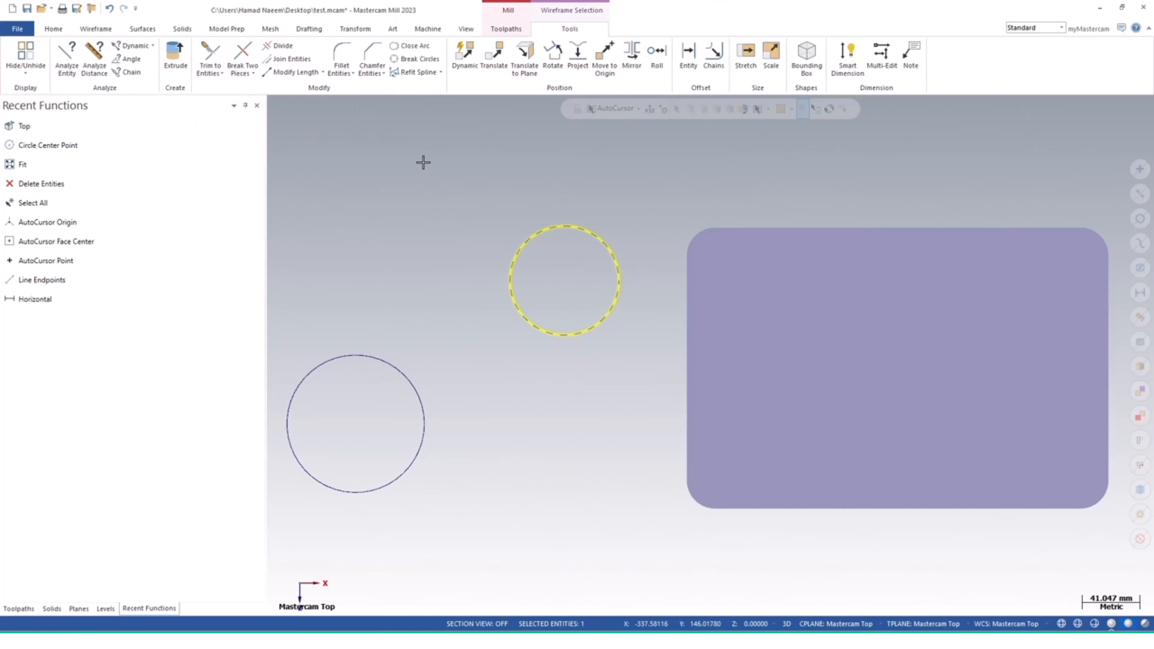
pyautogui.press('Delete')
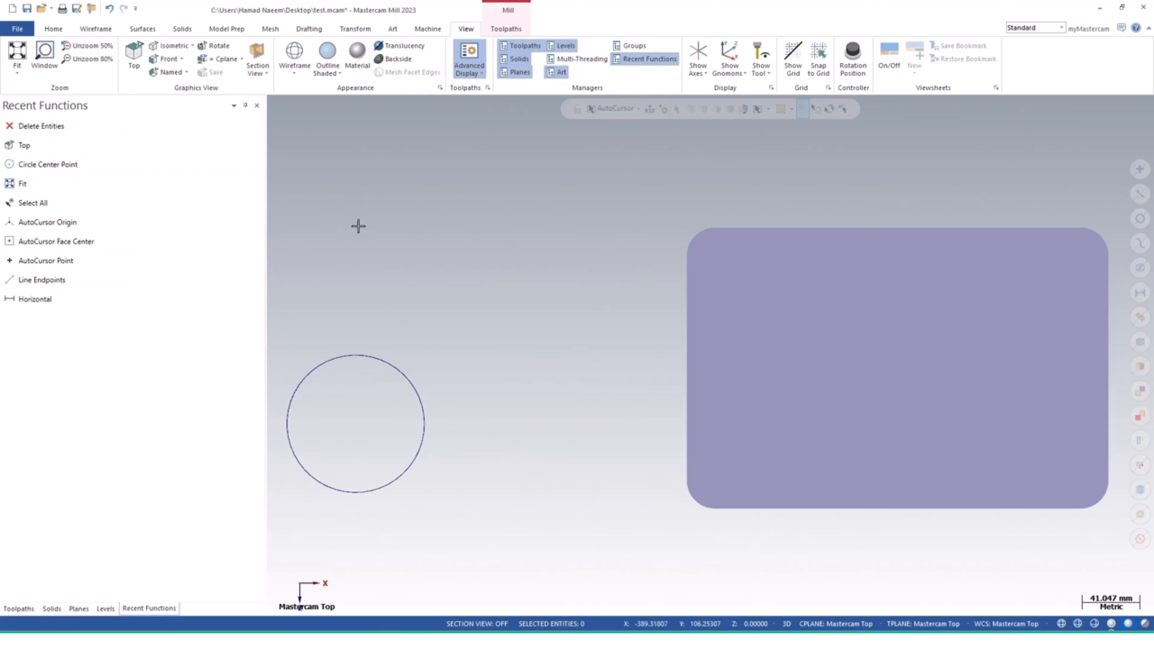
# Step: Edit the remaining circle with Analyze Entity, reducing it to a quarter arc covering its lower-right quadrant
pyautogui.click(350, 357)
pyautogui.doubleClick(418, 412)
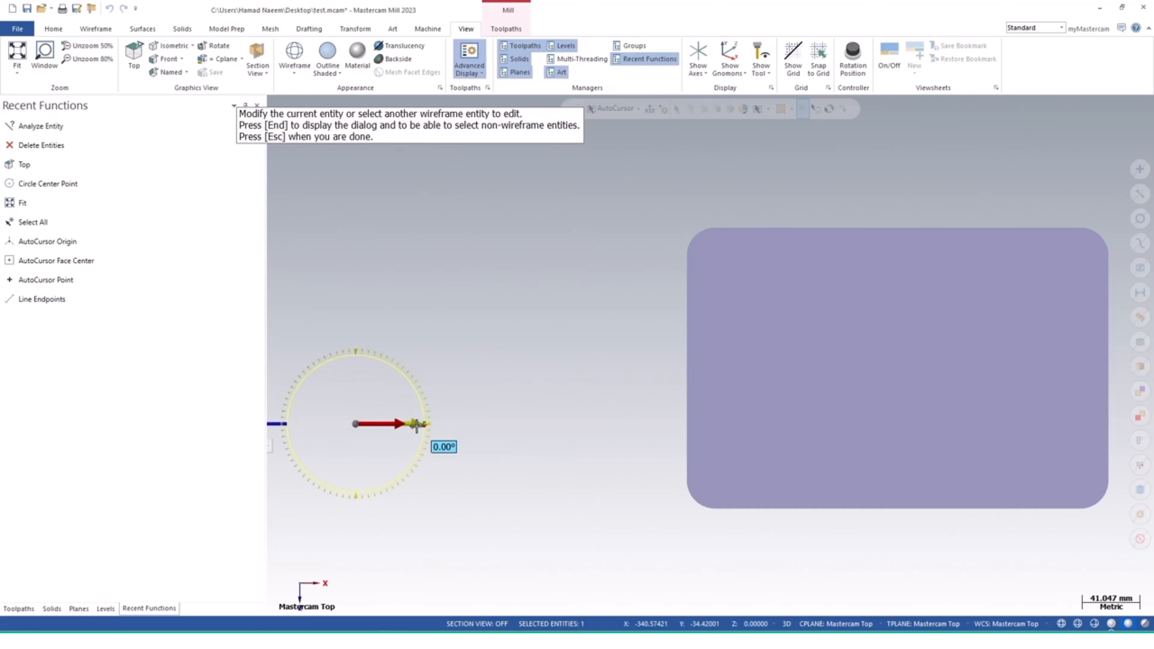
pyautogui.click(415, 425)
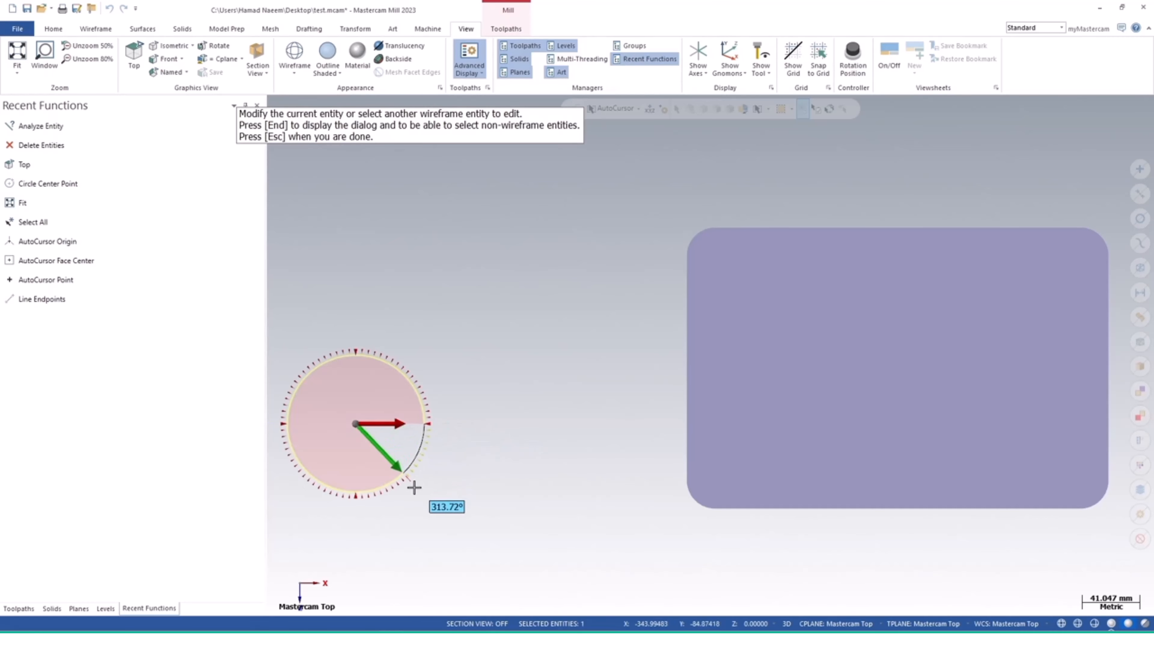
pyautogui.click(358, 515)
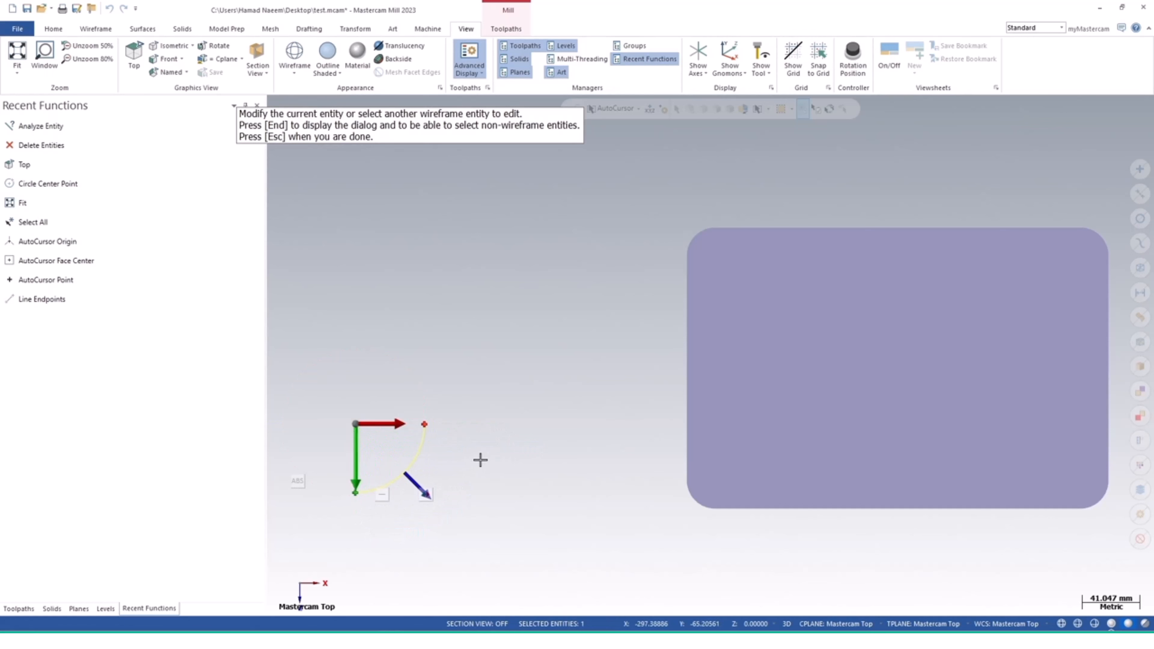
pyautogui.press('Escape')
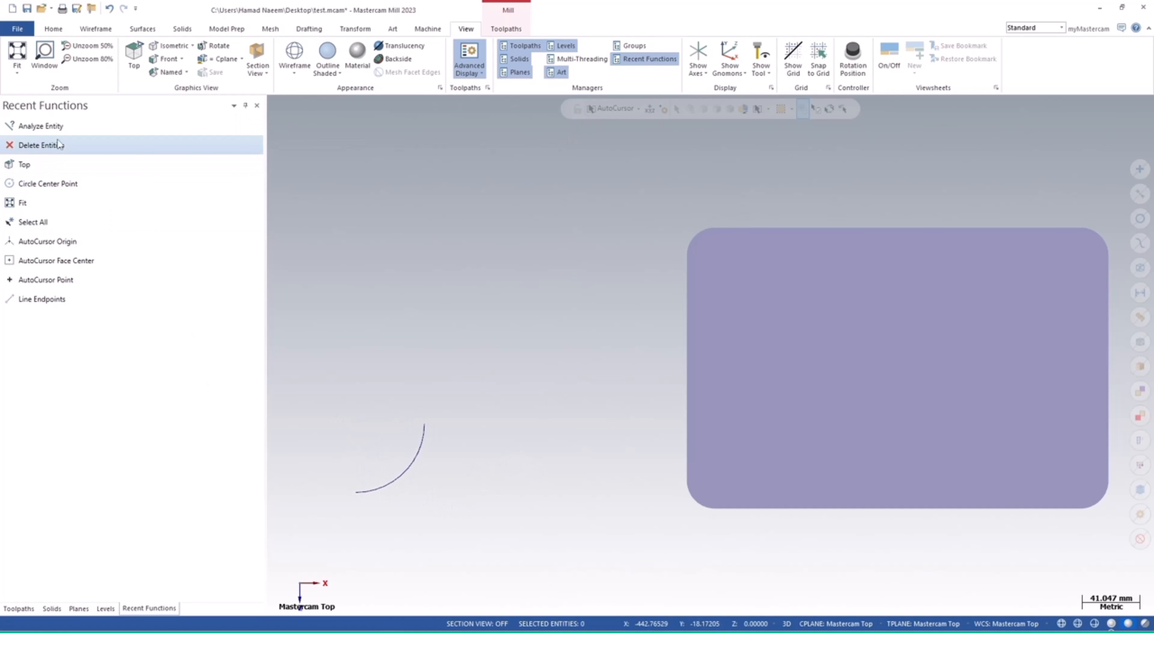
# Step: Select the quarter arc and review the mill toolpath types available for Toolpath Group-1
pyautogui.click(415, 446)
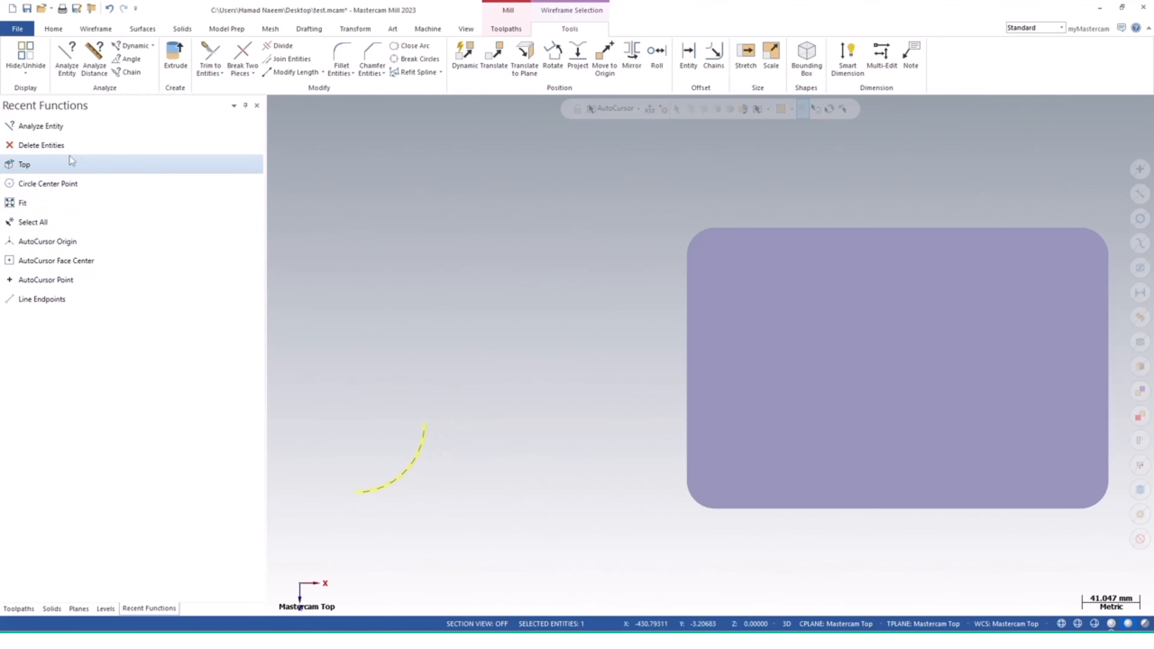
pyautogui.click(19, 608)
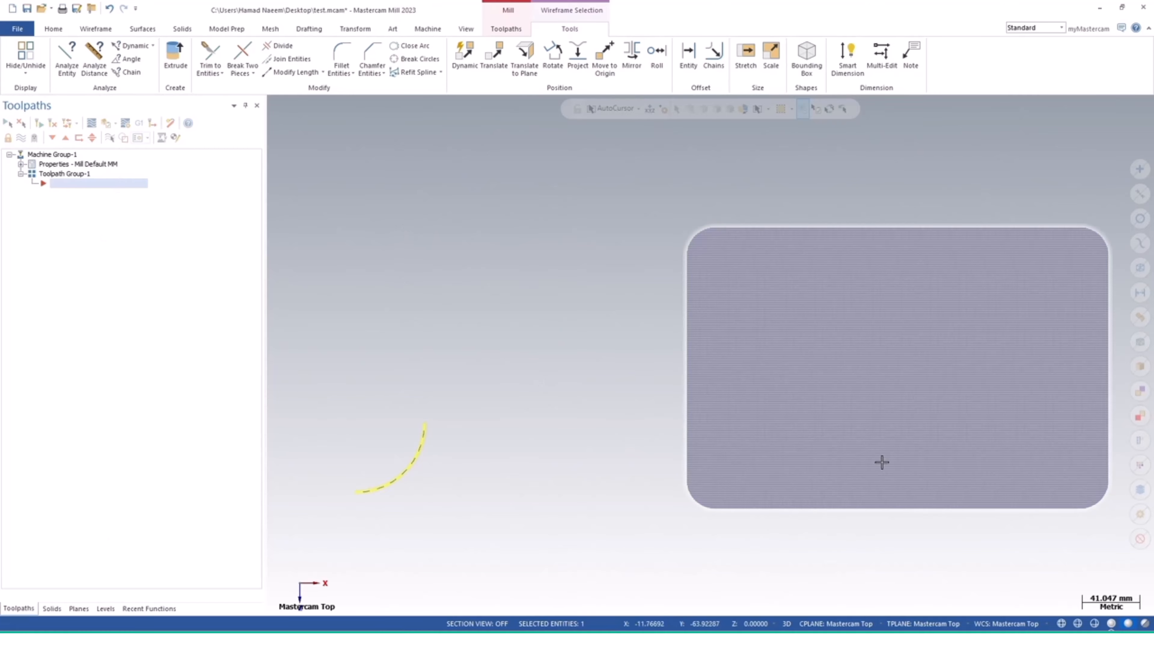
pyautogui.moveTo(883, 465); pyautogui.dragTo(554, 354, button='middle')
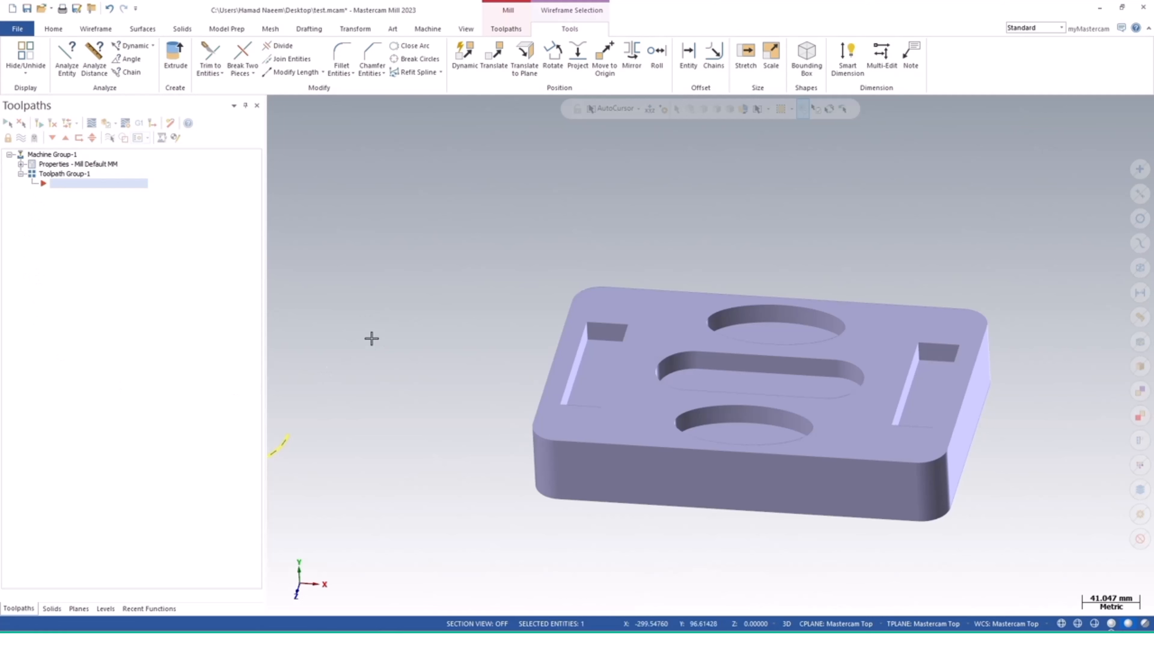
pyautogui.moveTo(449, 414); pyautogui.dragTo(596, 428, button='middle')
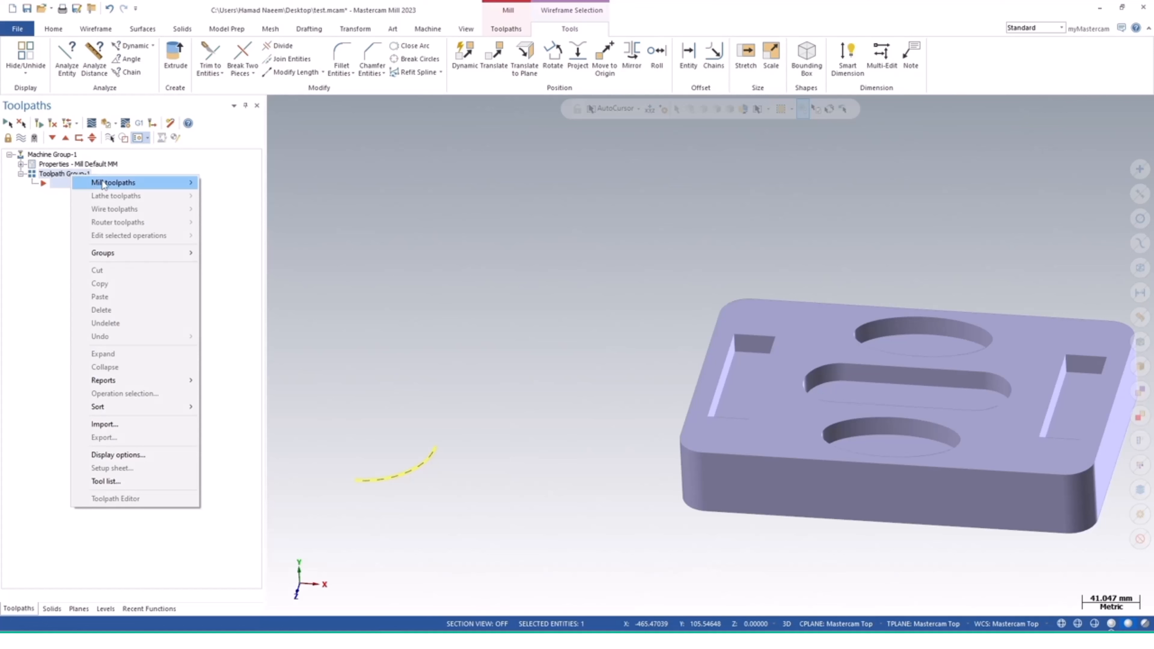
pyautogui.moveTo(110, 187)
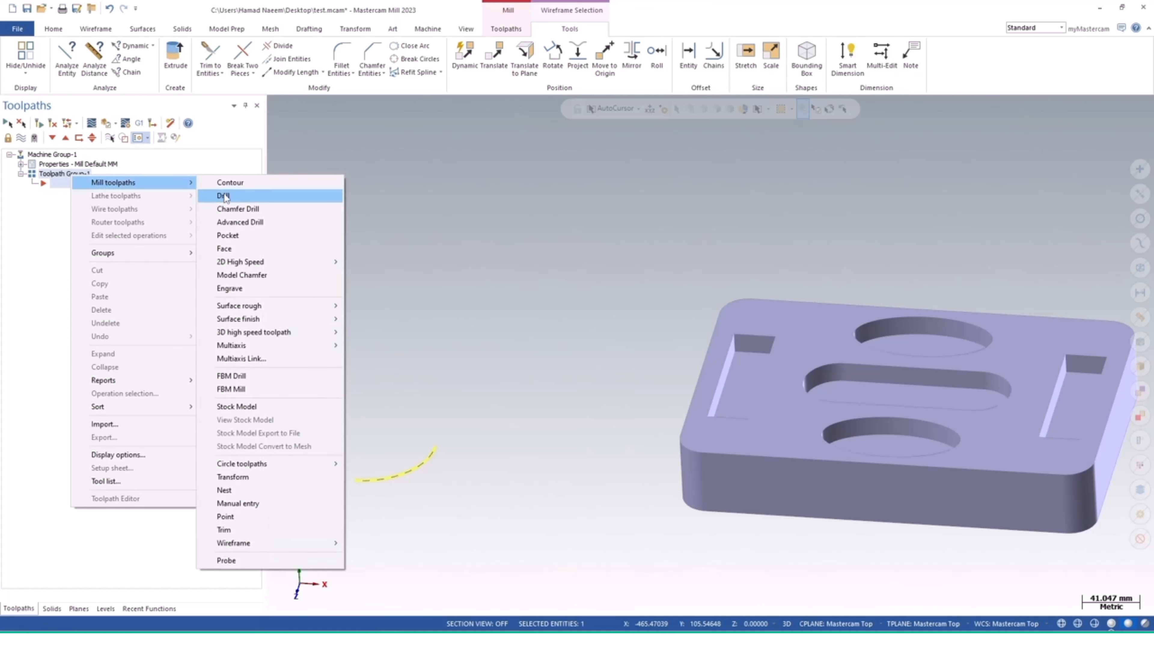
pyautogui.click(50, 235)
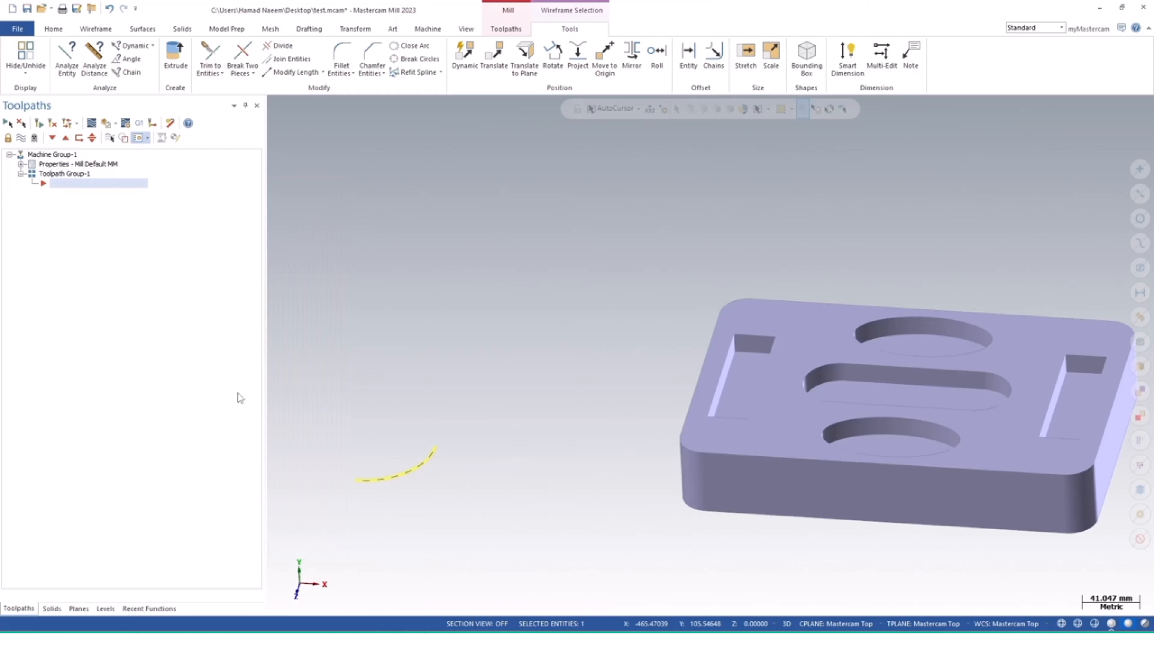
# Step: Examine the solid operation history of the imported Fillet1 body by expanding its entry
pyautogui.click(96, 29)
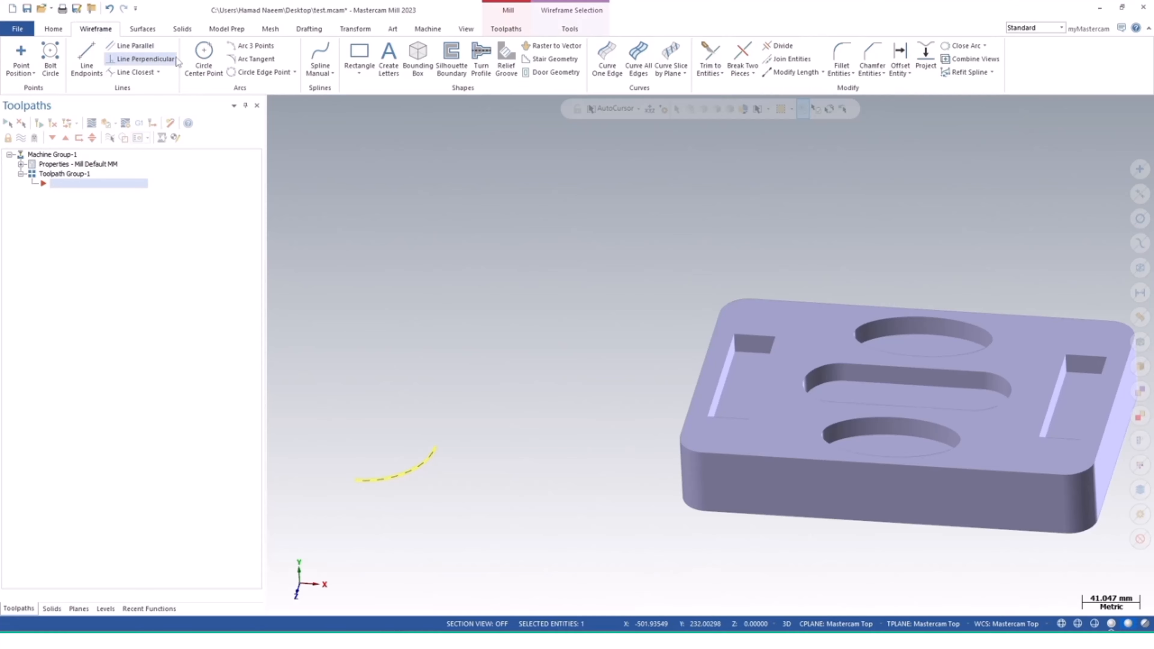
pyautogui.click(52, 609)
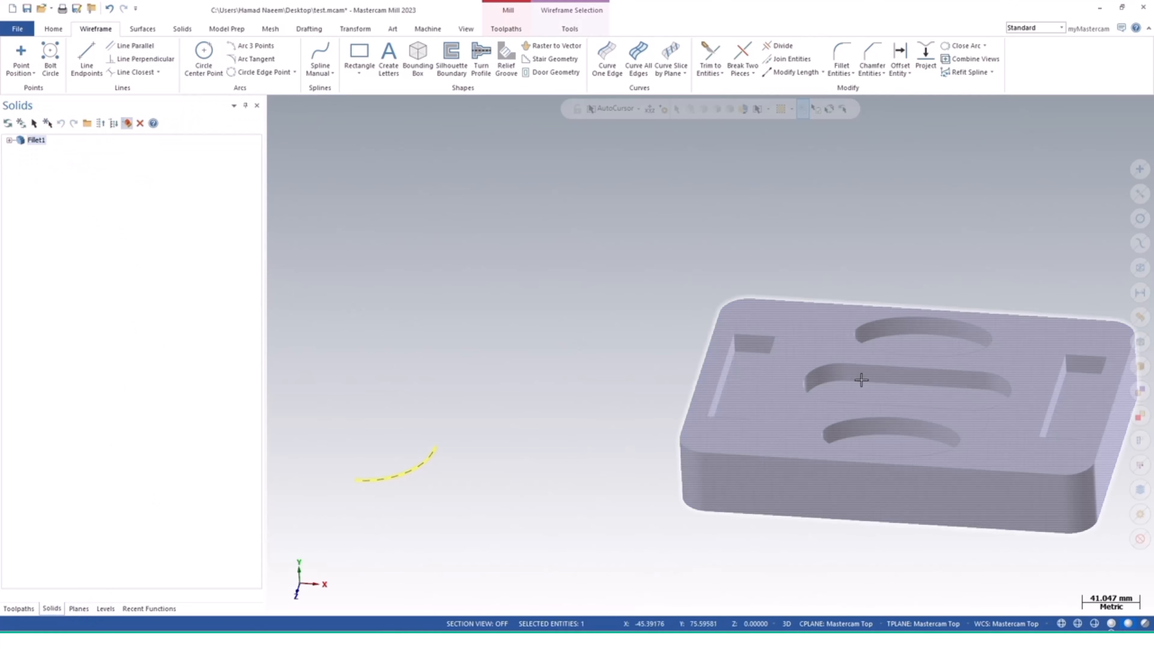
pyautogui.click(9, 140)
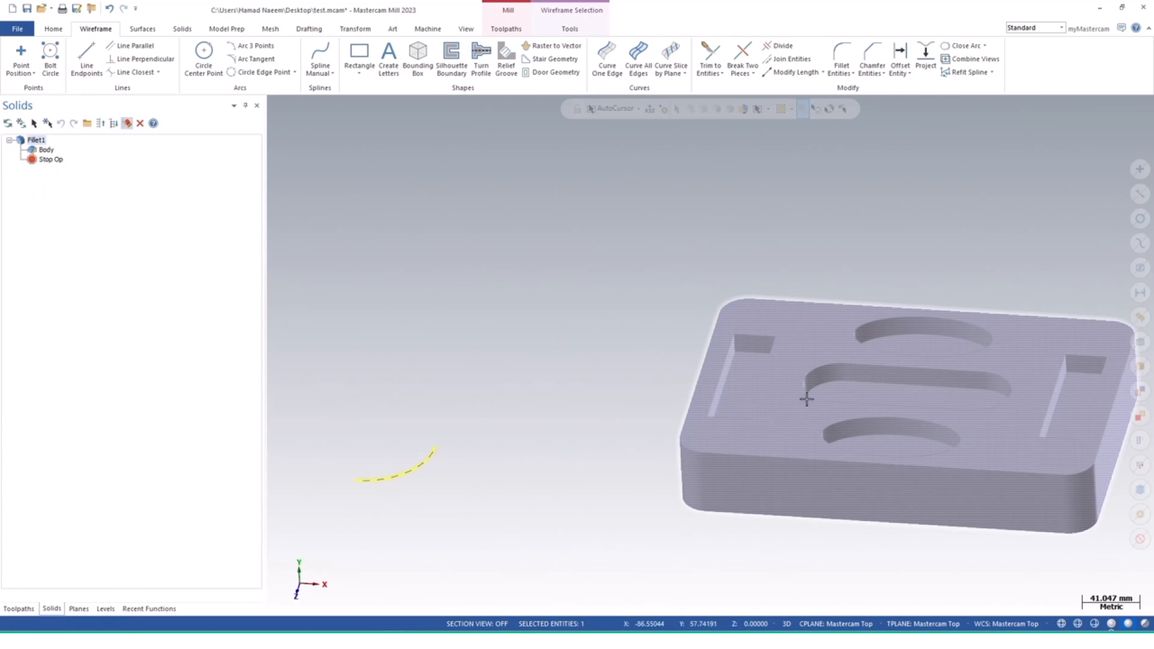
# Step: Draw a centre-point circle with a radius of about 35.5 mm in the empty area between the quarter arc and the part
pyautogui.moveTo(826, 392); pyautogui.dragTo(779, 380, button='middle')
pyautogui.click(204, 60)
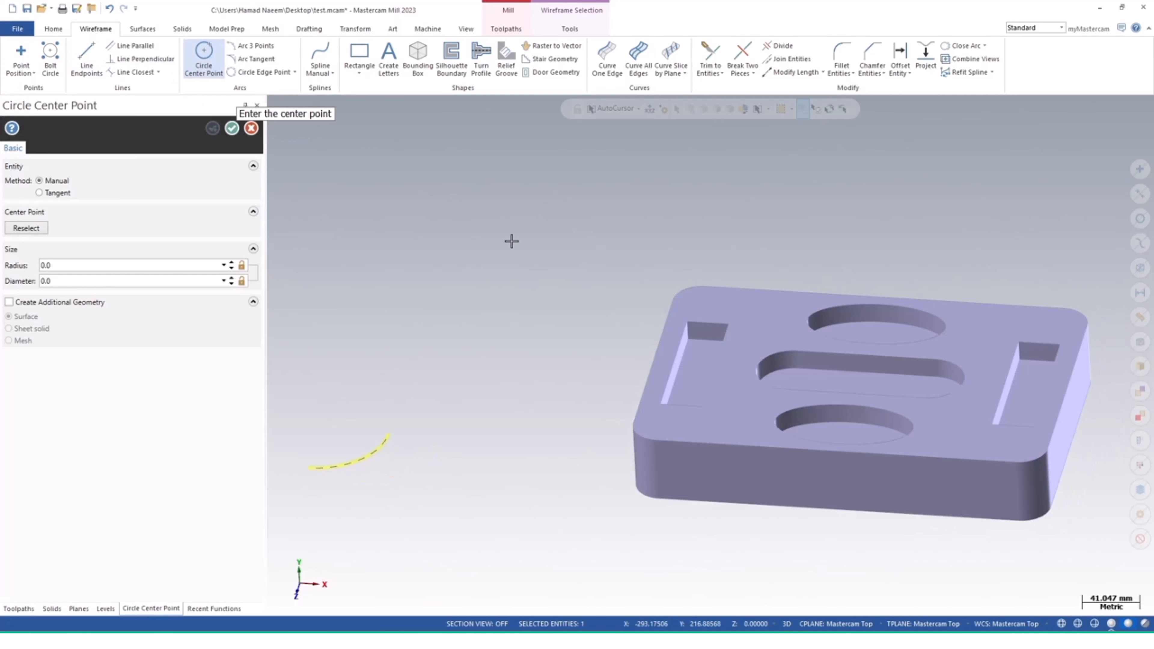
pyautogui.click(530, 287)
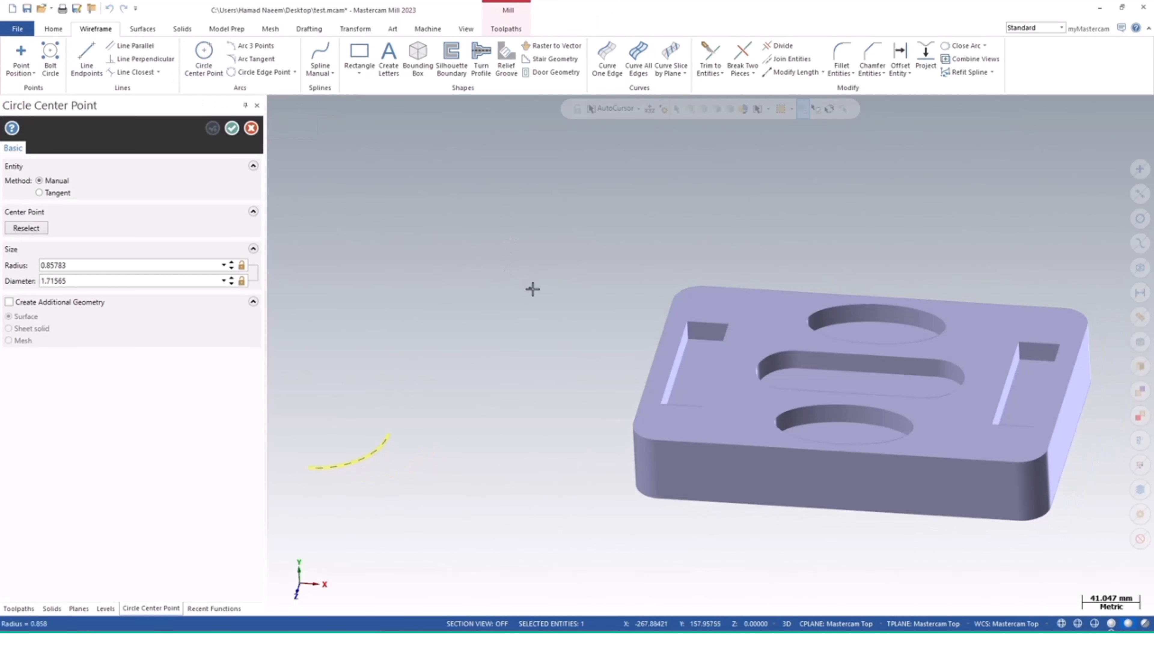
pyautogui.click(572, 301)
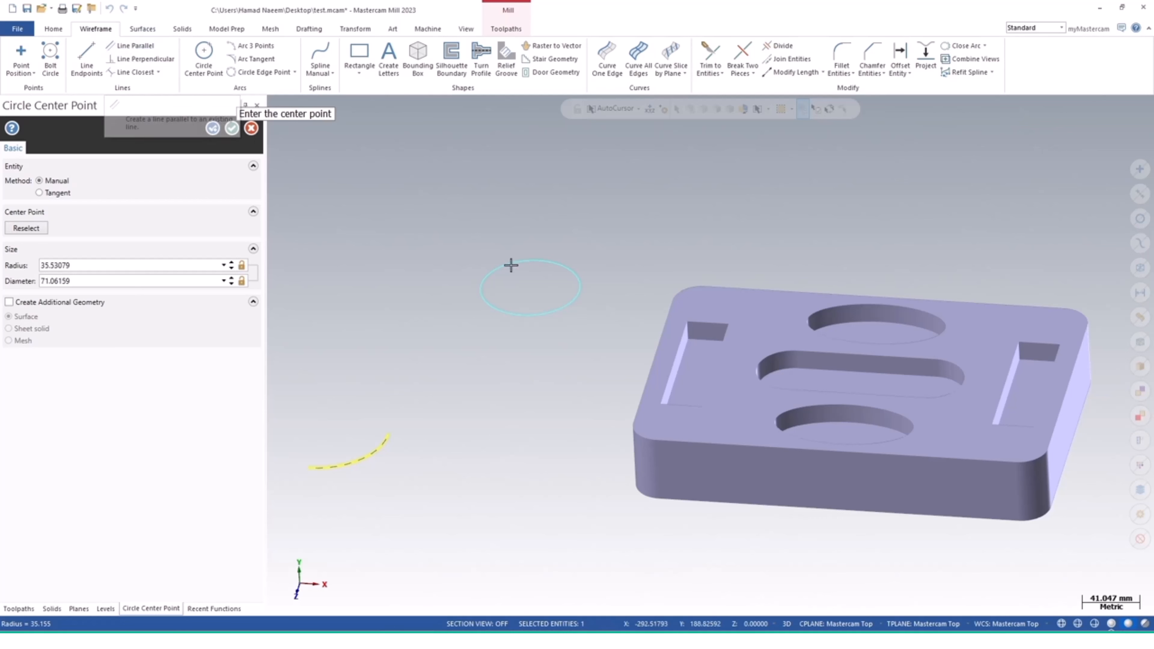
pyautogui.click(232, 129)
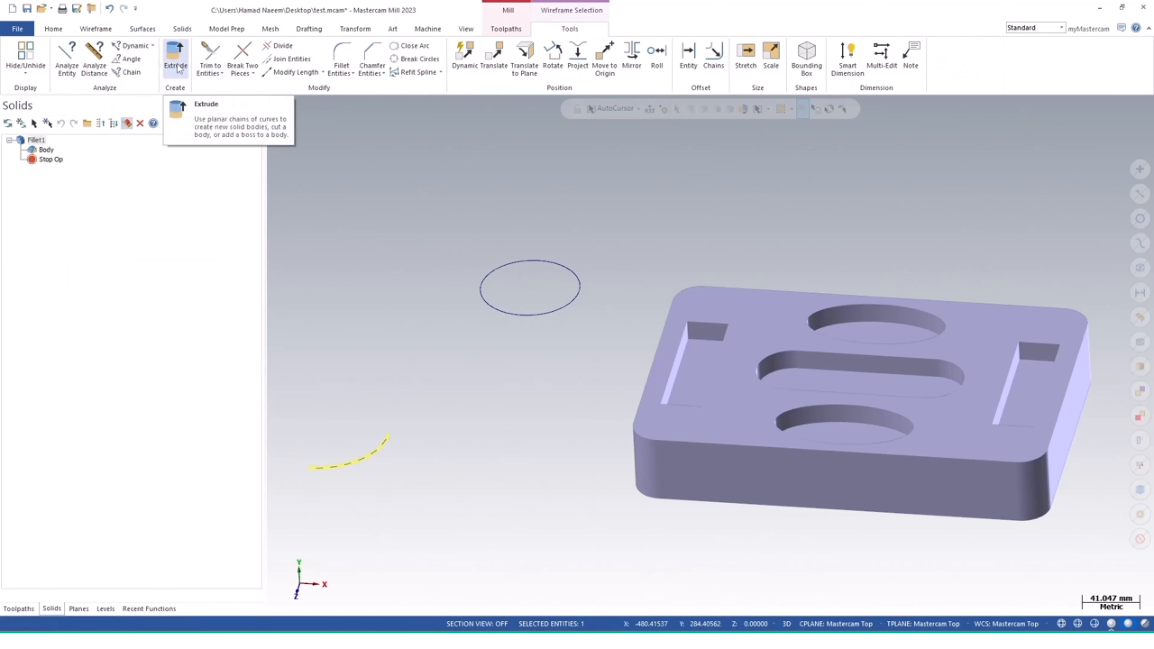
# Step: Extrude the new circle 50 mm as a separate solid body
pyautogui.click(181, 29)
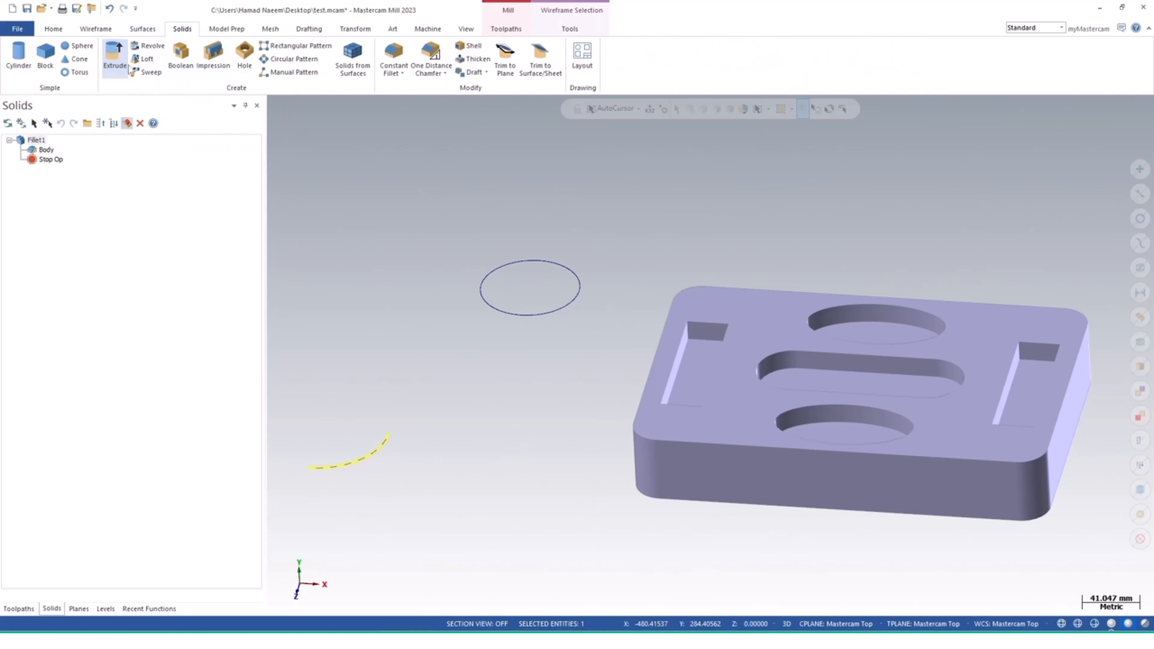
pyautogui.click(114, 56)
pyautogui.click(492, 278)
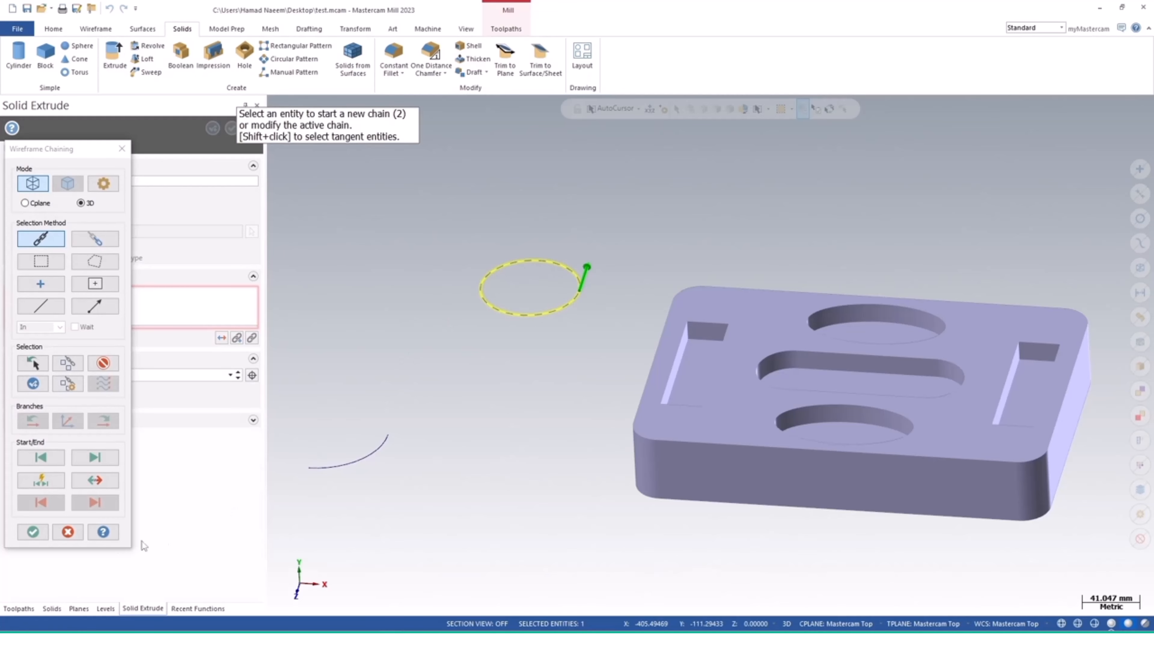
pyautogui.click(33, 532)
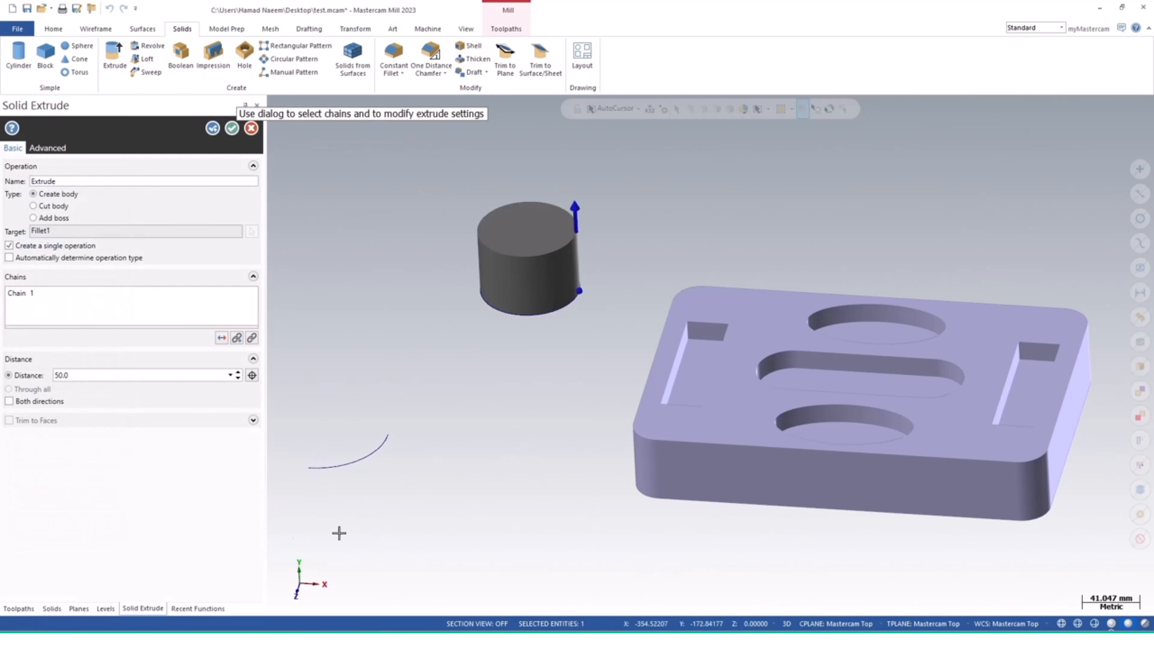
pyautogui.click(232, 129)
# Step: Examine the operation history of the extruded body and select the cylinder in the model
pyautogui.click(9, 169)
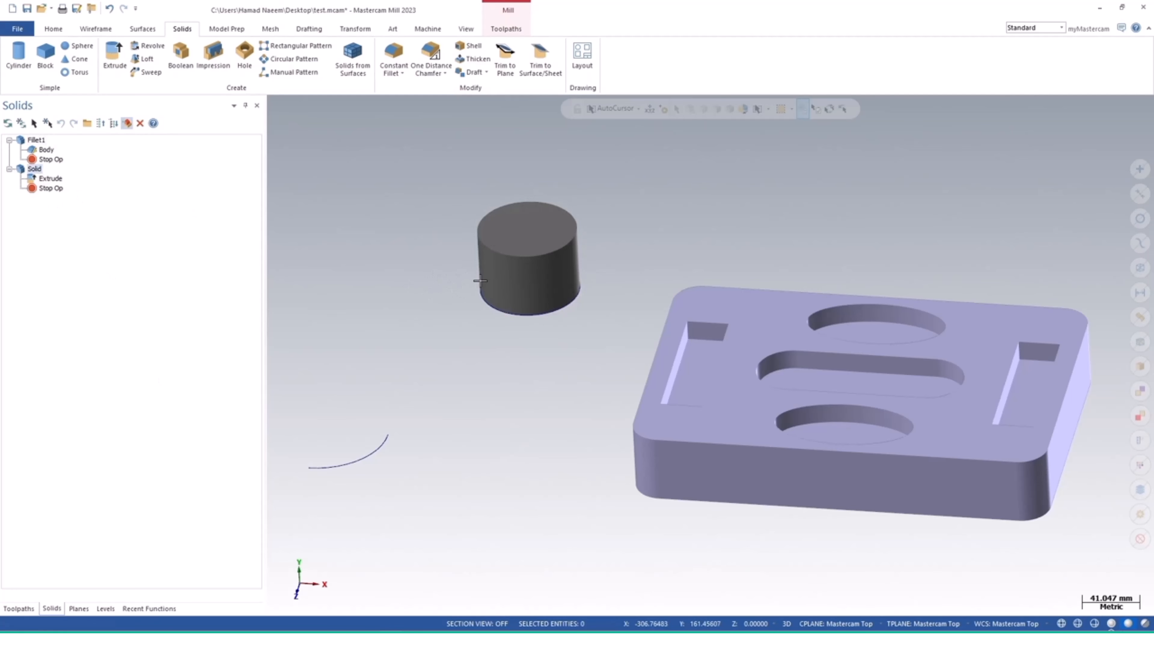
pyautogui.click(98, 30)
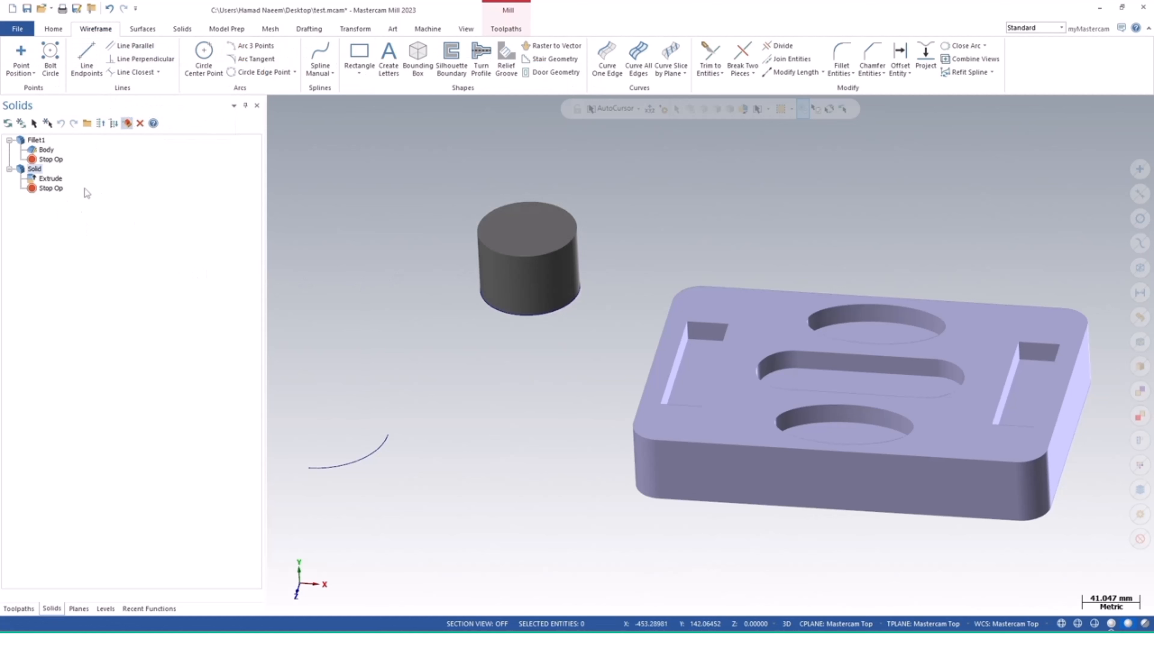
pyautogui.click(508, 266)
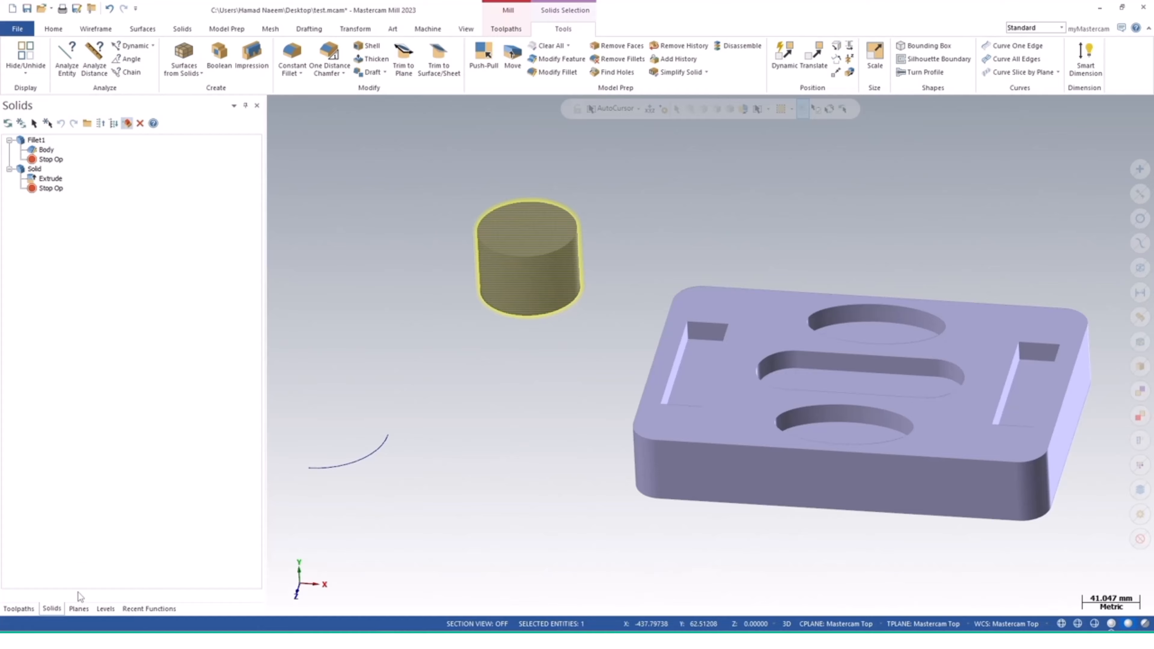
# Step: Select the imported part as well and set the Top plane as WCS, construction plane and tool plane
pyautogui.click(79, 609)
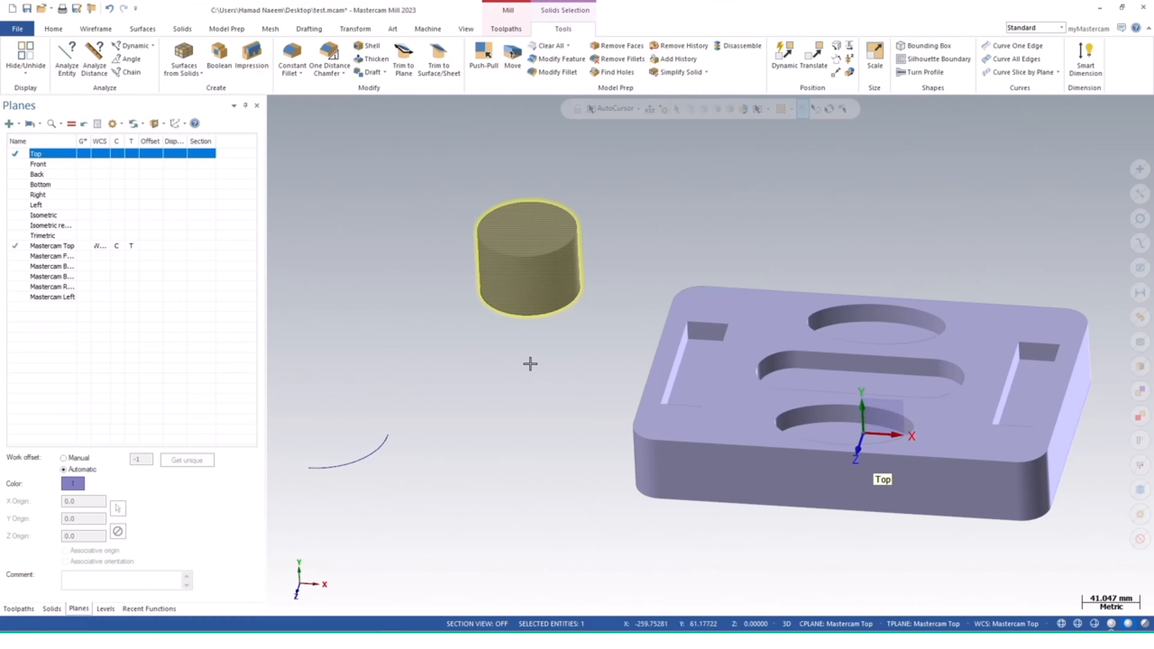
pyautogui.moveTo(685, 439); pyautogui.dragTo(609, 412, button='middle')
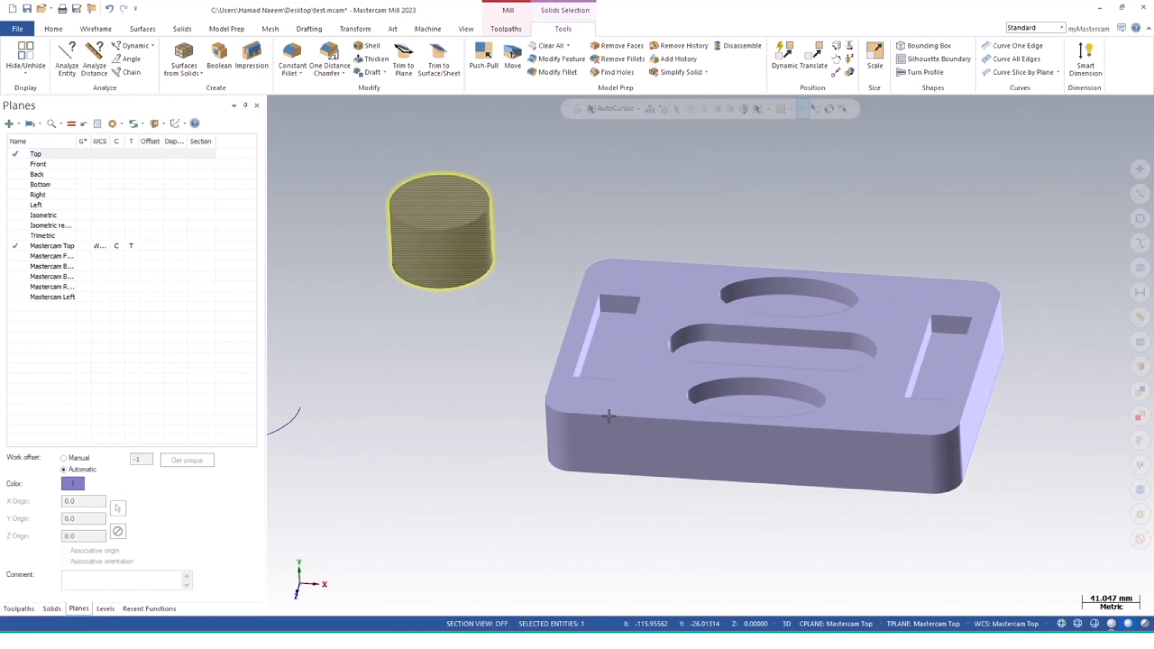
pyautogui.moveTo(697, 391)
pyautogui.mouseDown(button='middle')
pyautogui.moveTo(731, 364)
pyautogui.moveTo(700, 400)
pyautogui.mouseUp(button='middle')
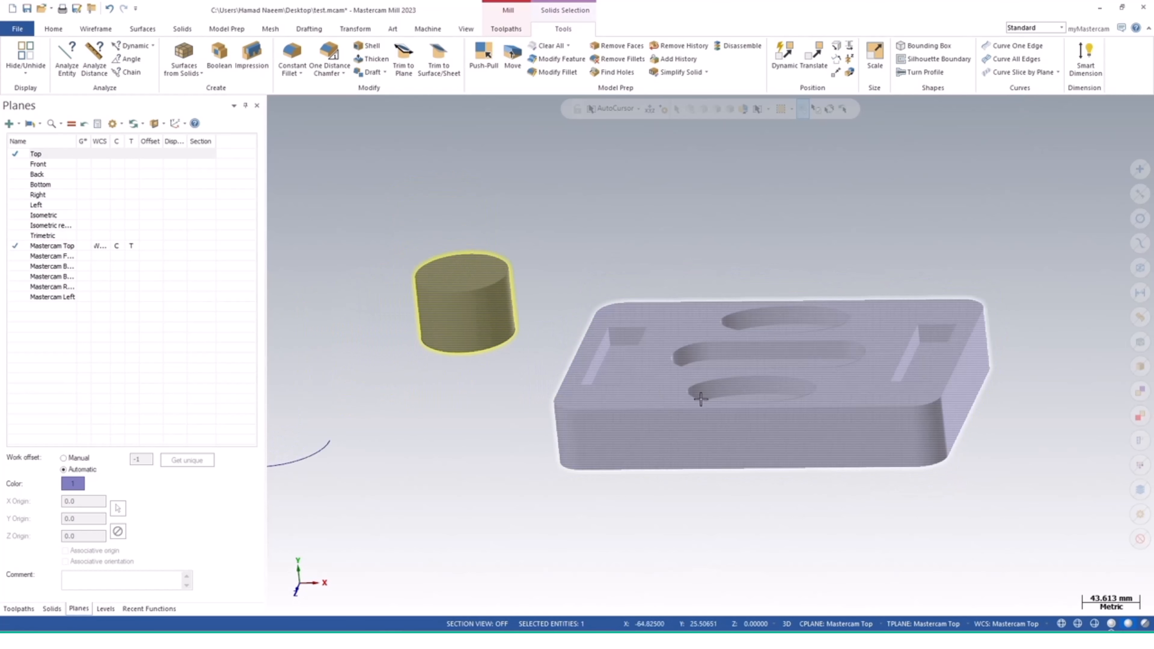
pyautogui.click(687, 394)
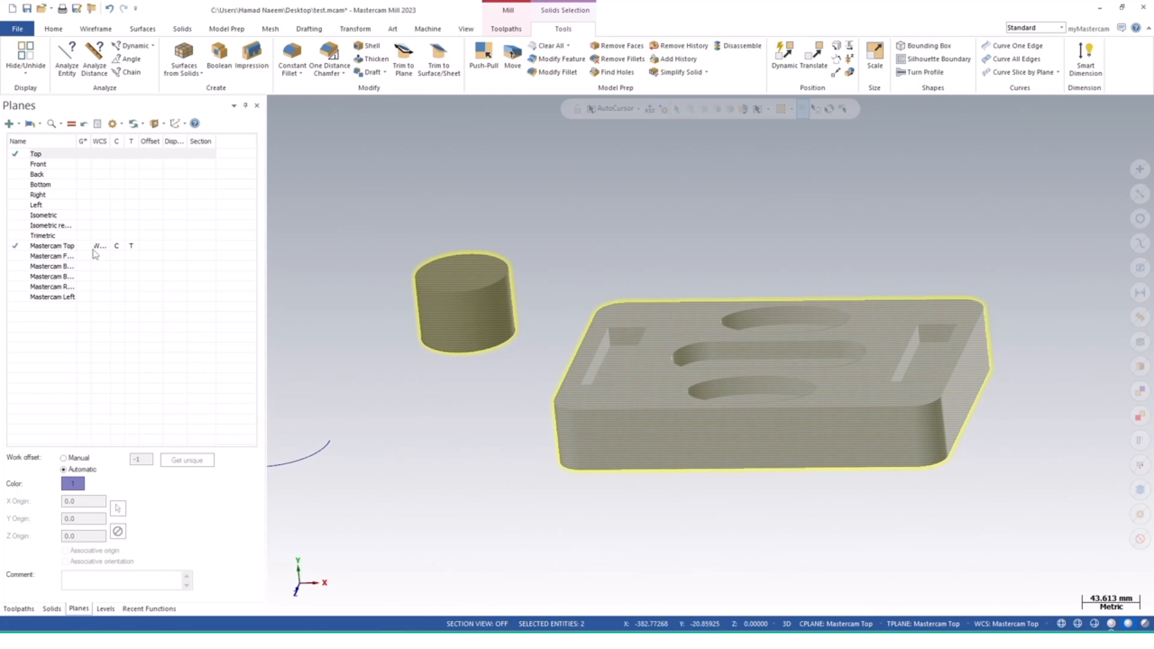
pyautogui.click(96, 156)
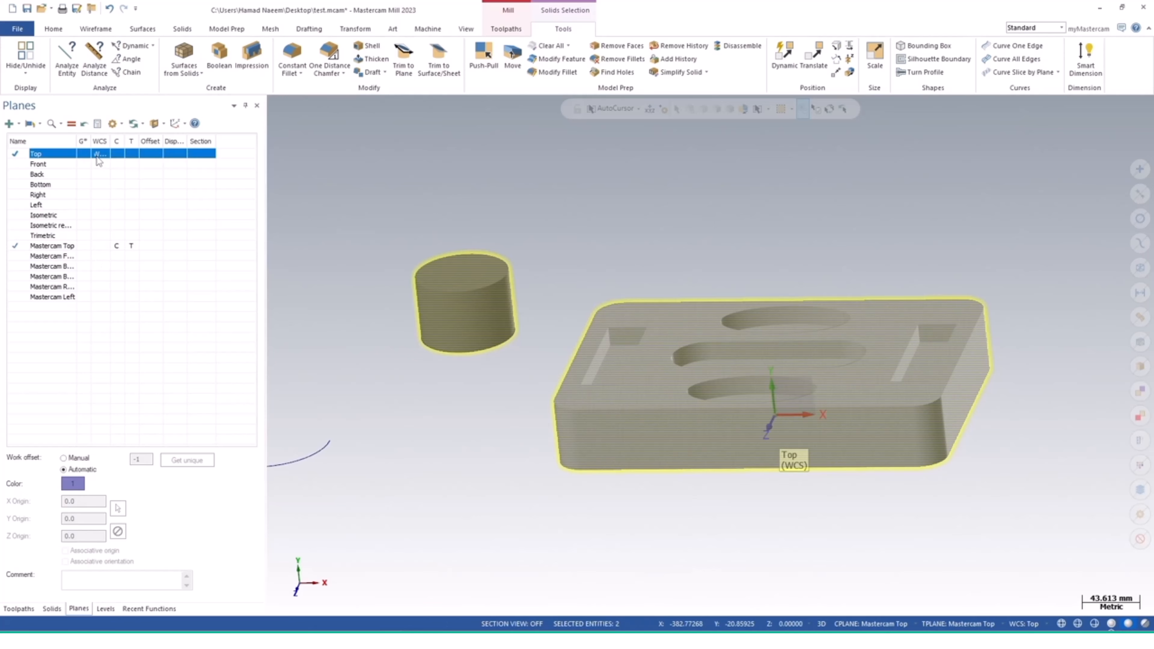
pyautogui.click(116, 155)
pyautogui.click(130, 155)
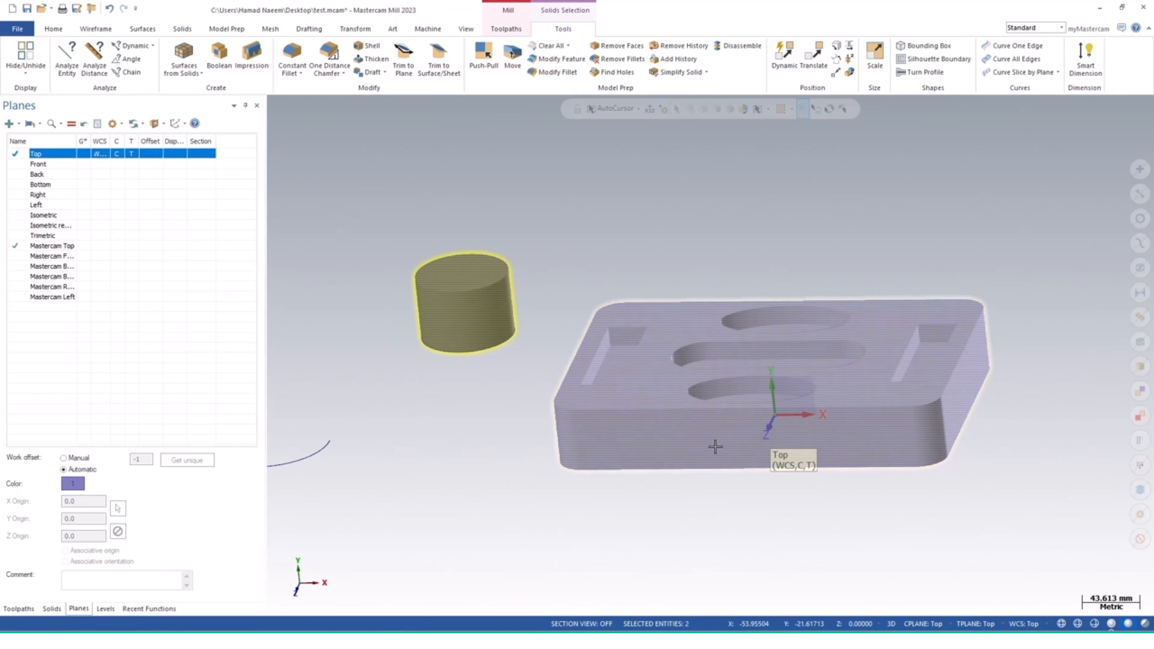
pyautogui.moveTo(842, 516); pyautogui.dragTo(870, 503, button='middle')
pyautogui.click(798, 398)
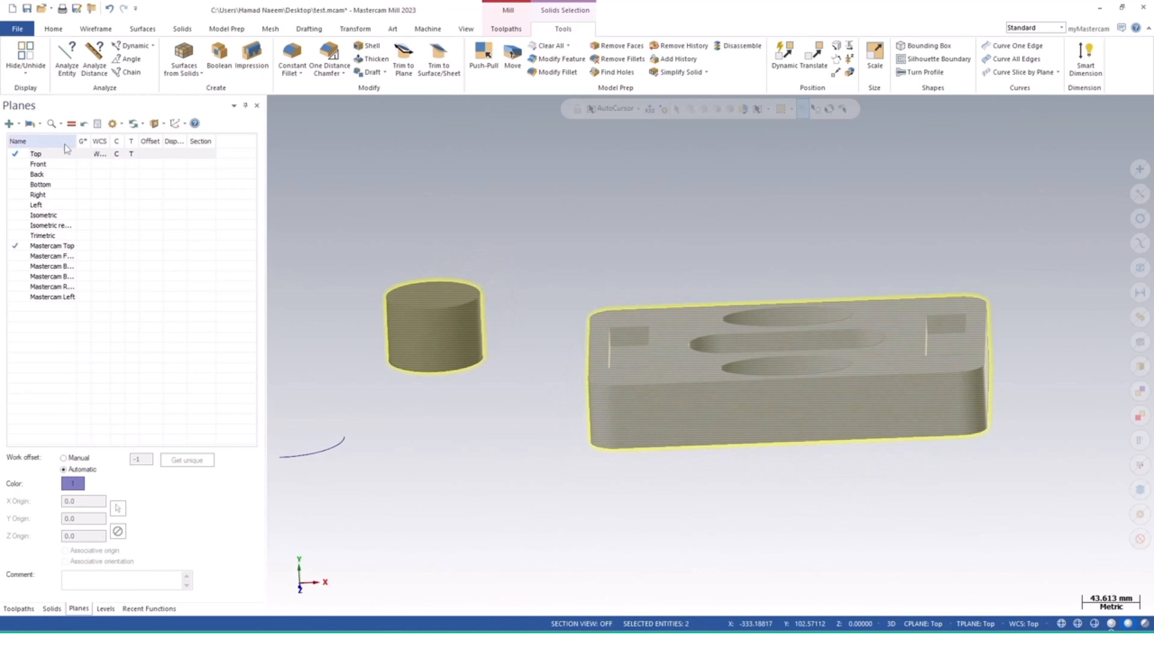
# Step: Set Mastercam Top as the WCS, construction plane and tool plane
pyautogui.click(99, 245)
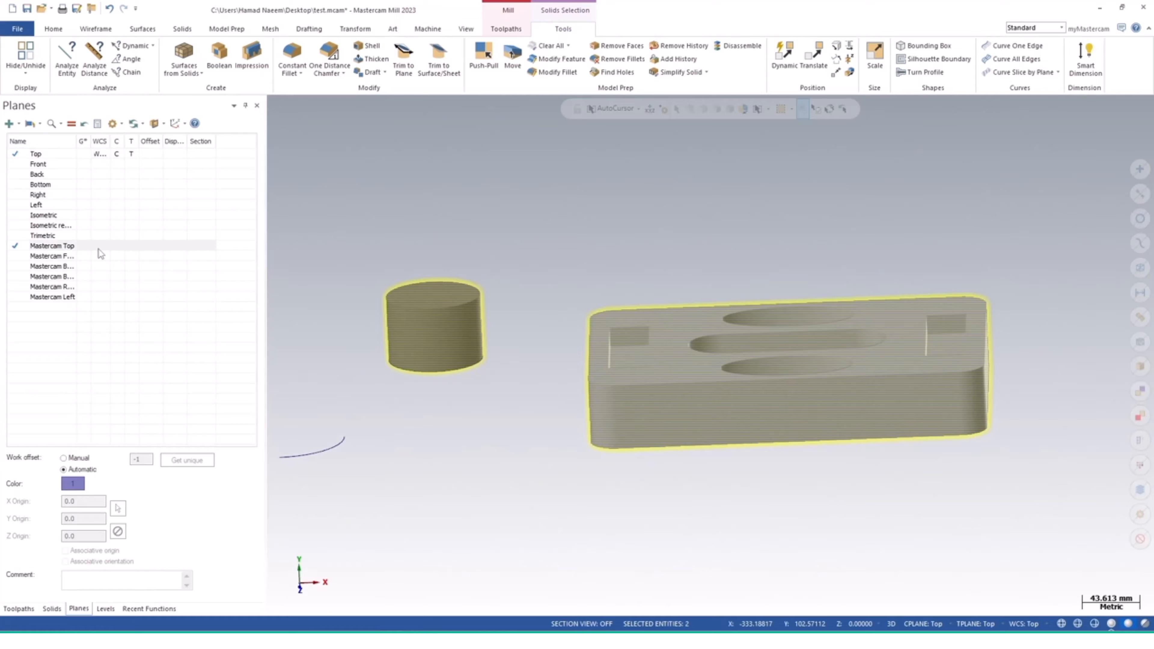
pyautogui.click(117, 246)
pyautogui.click(131, 245)
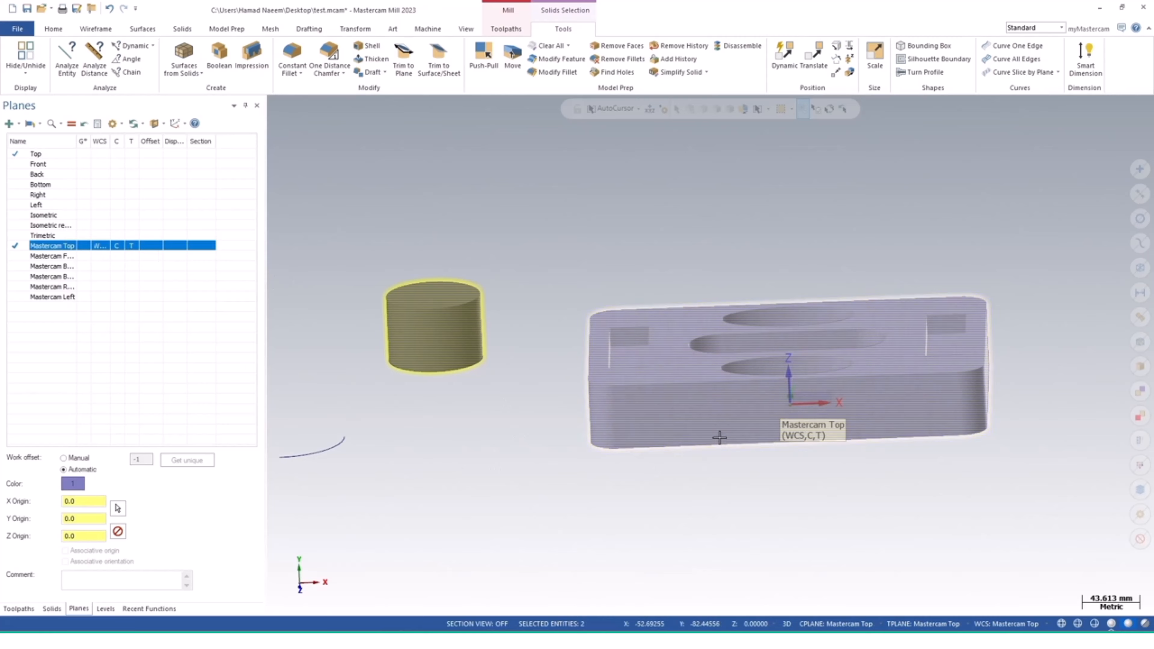
pyautogui.moveTo(806, 451)
pyautogui.mouseDown(button='middle')
pyautogui.moveTo(832, 462)
pyautogui.moveTo(806, 454)
pyautogui.moveTo(796, 464)
pyautogui.mouseUp(button='middle')
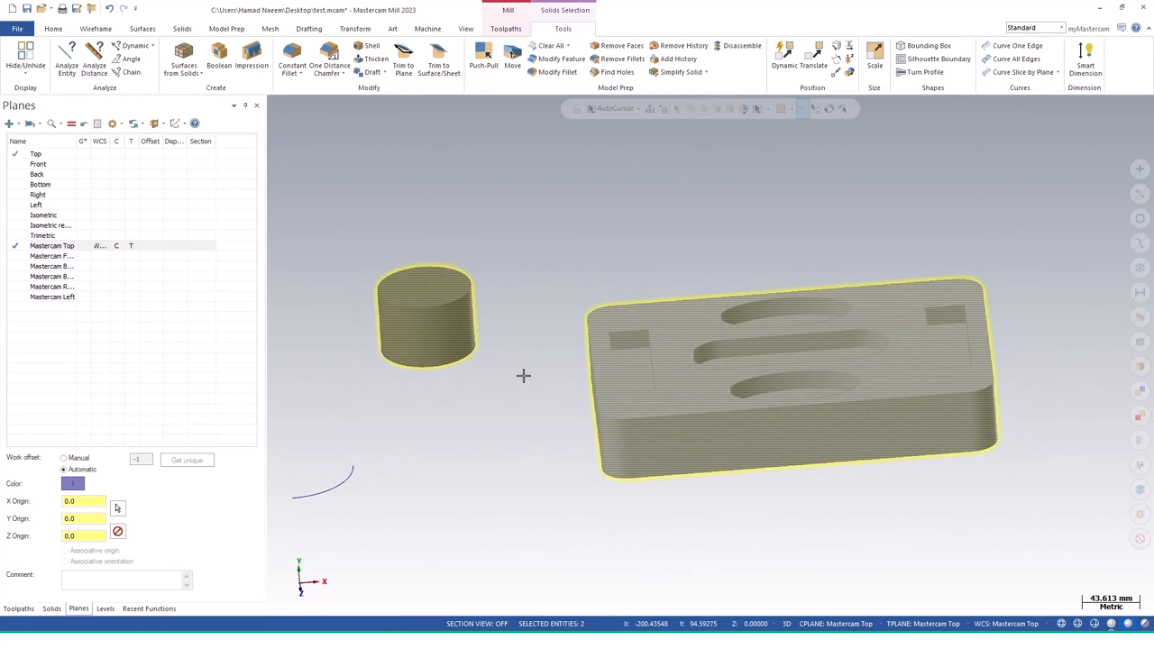
# Step: Delete the quarter arc together with both selected solid bodies, and undo the deletion
pyautogui.moveTo(407, 426); pyautogui.dragTo(277, 523)
pyautogui.press('Delete')
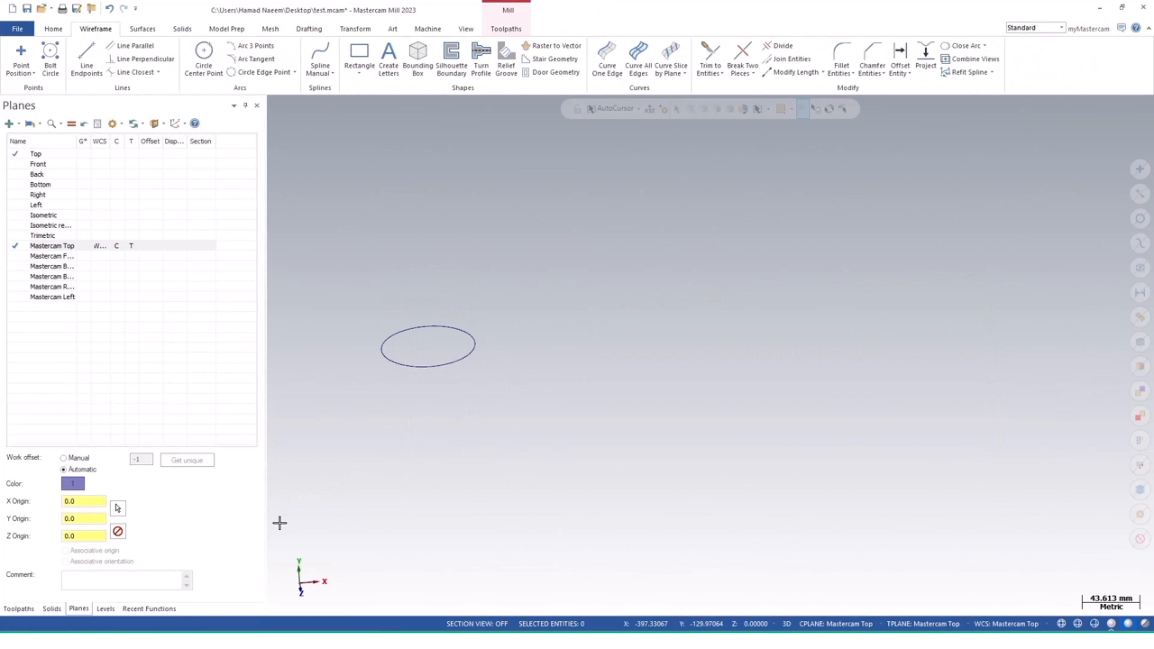
pyautogui.hotkey('ctrl', 'z')
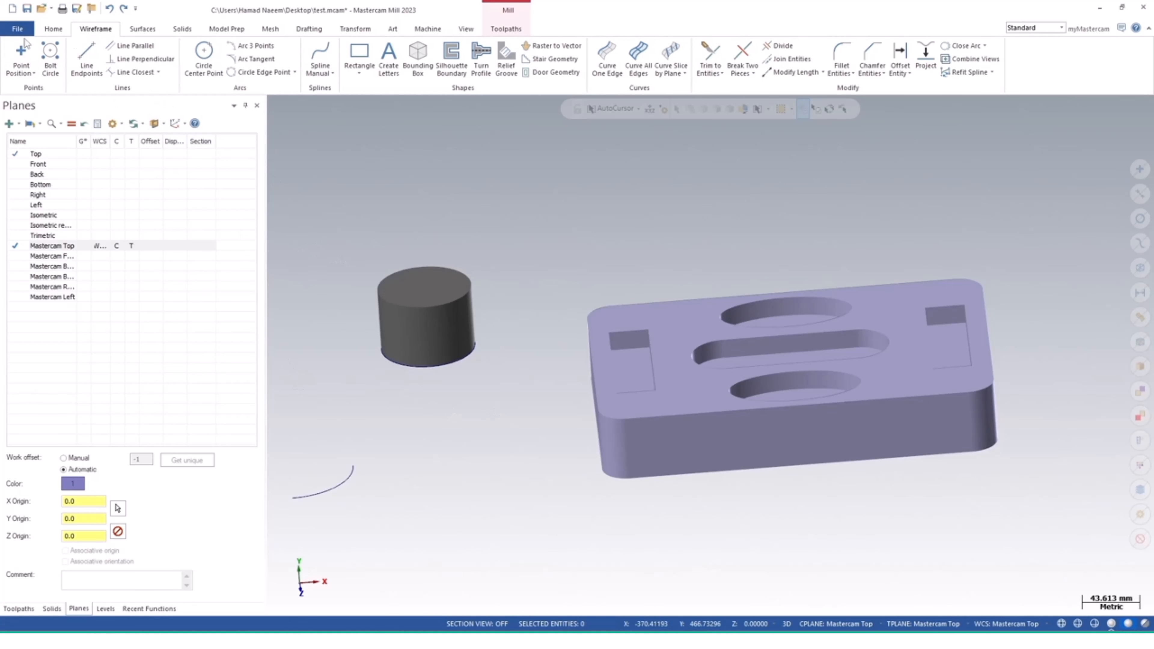
# Step: Review the commands offered for wireframe, surfaces, solids, model prep, mesh, drafting, transform, art, machine, view and toolpaths
pyautogui.click(58, 29)
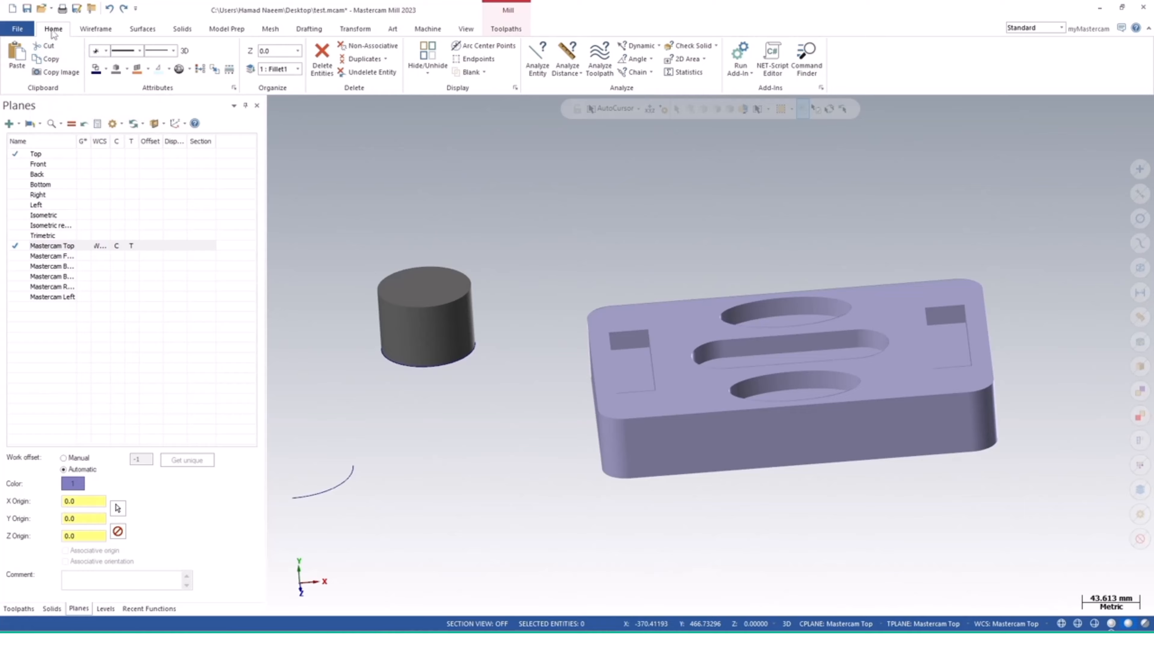
pyautogui.click(101, 30)
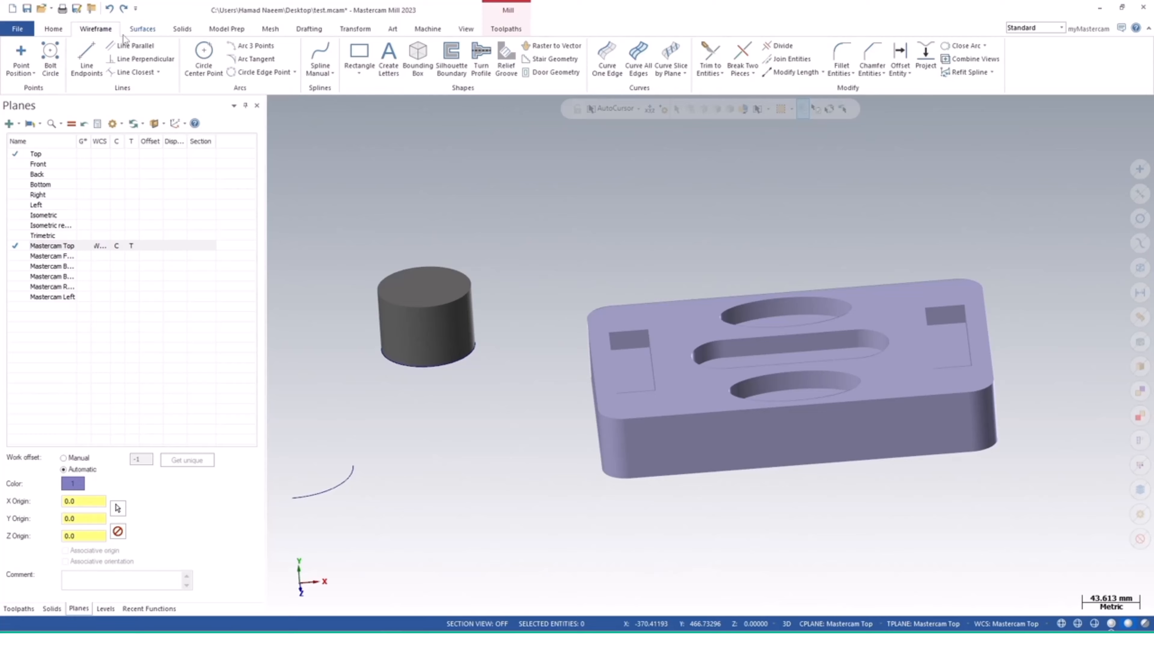
pyautogui.click(142, 30)
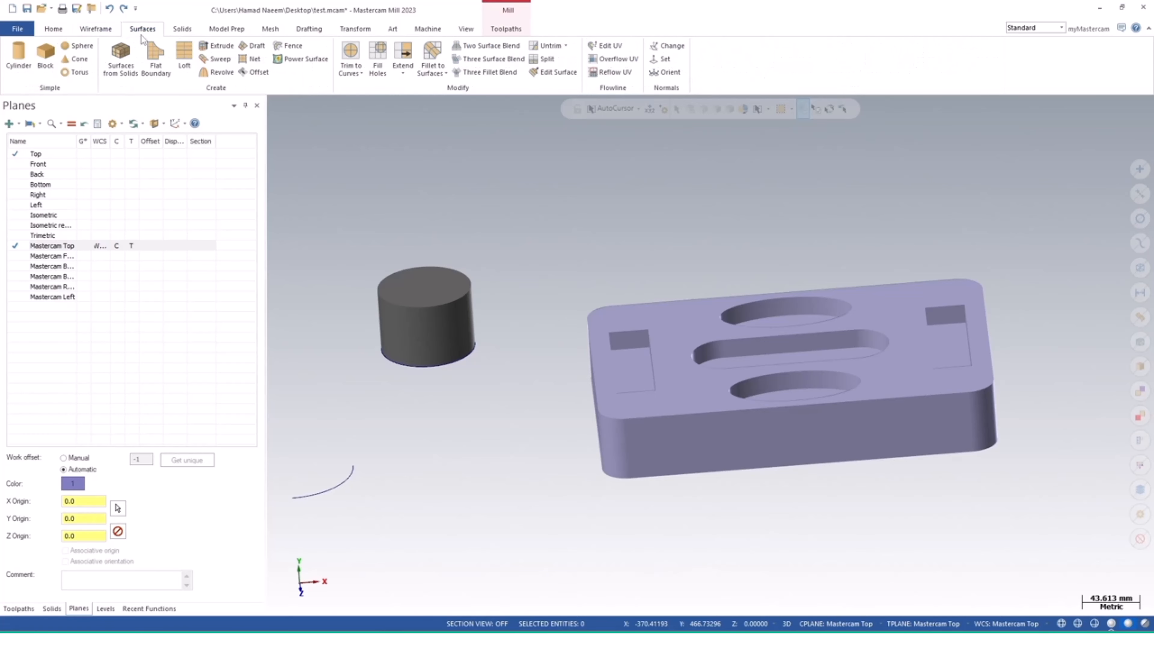
pyautogui.click(182, 30)
pyautogui.click(230, 32)
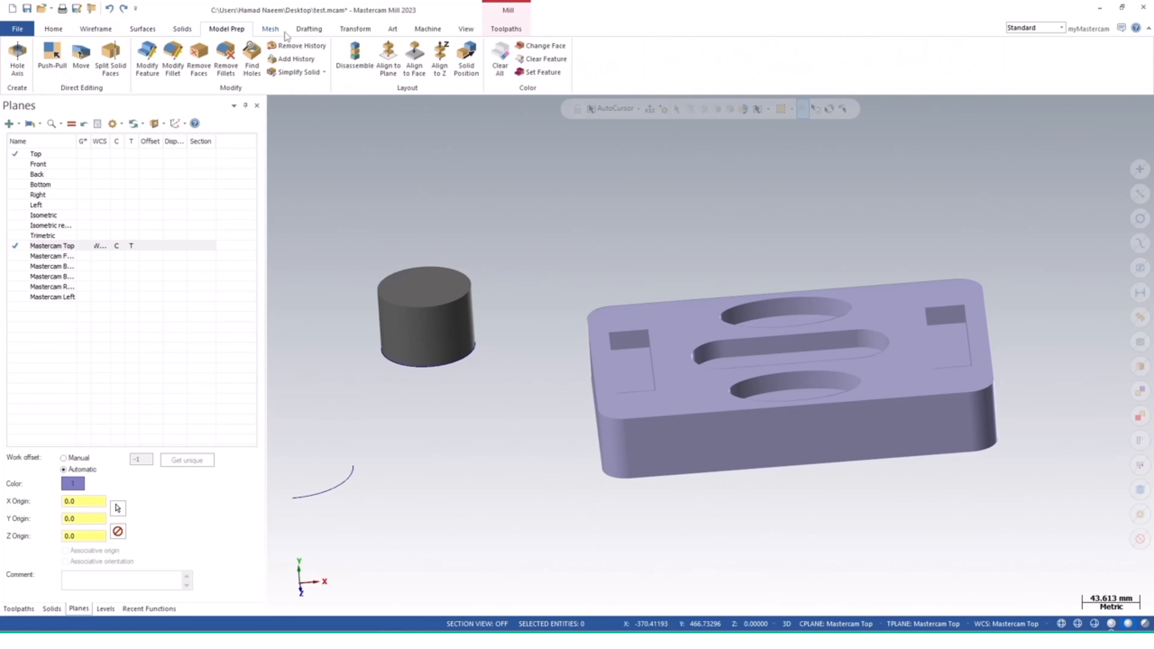
pyautogui.click(273, 31)
pyautogui.click(308, 30)
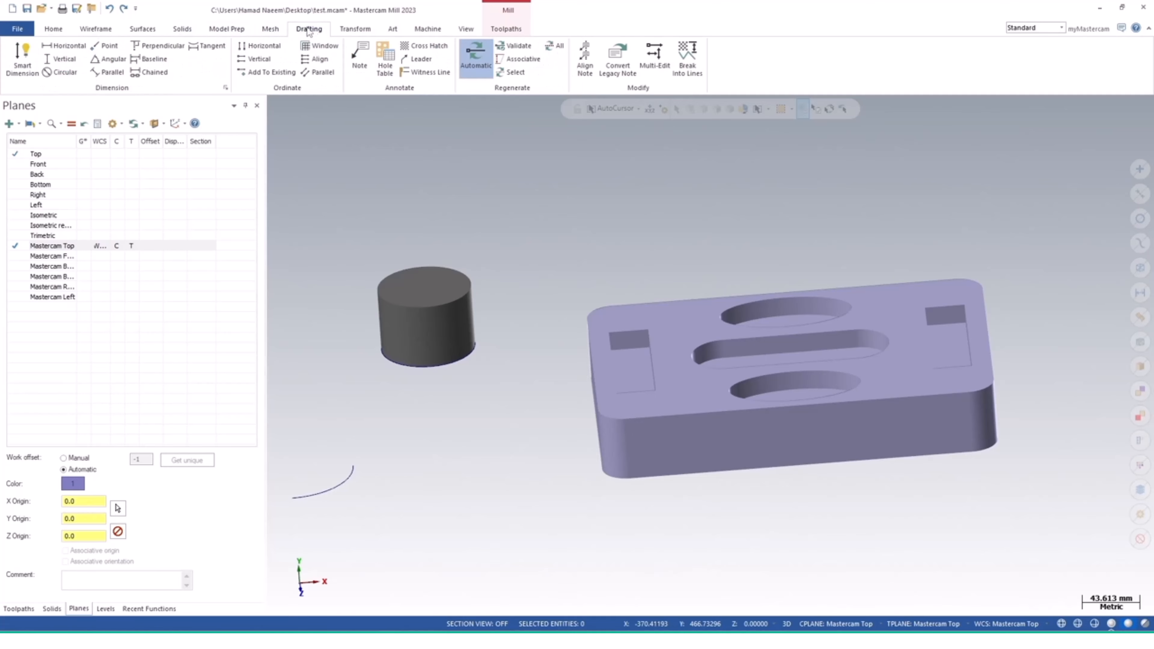
pyautogui.click(348, 32)
pyautogui.click(393, 29)
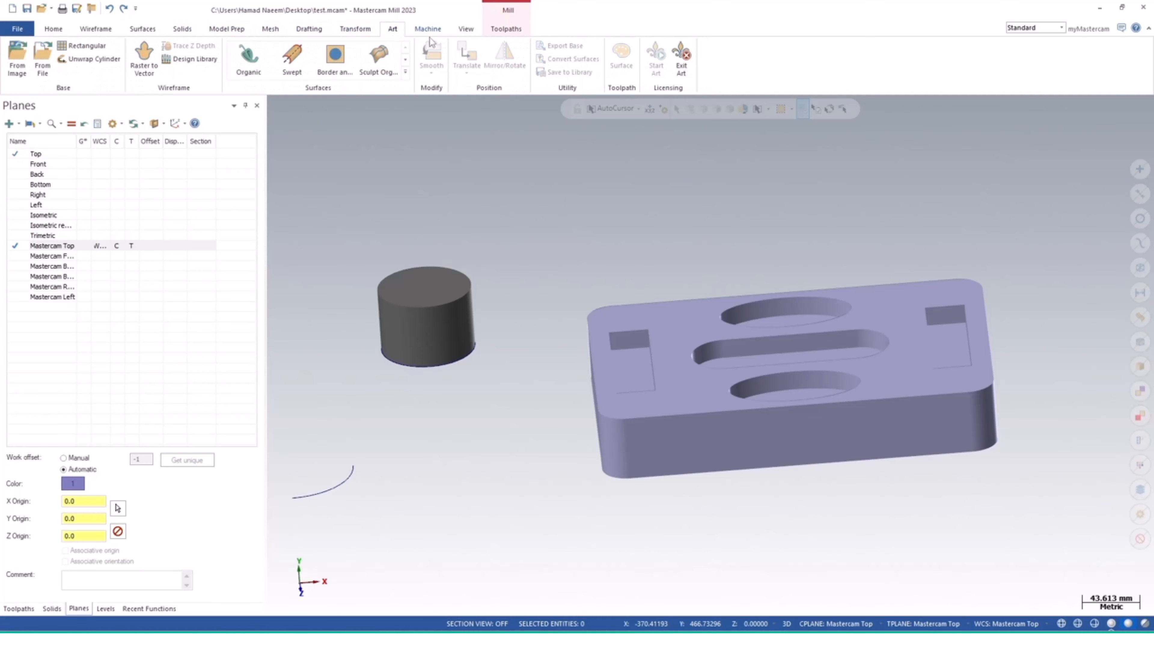
pyautogui.click(430, 31)
pyautogui.click(467, 32)
pyautogui.click(506, 31)
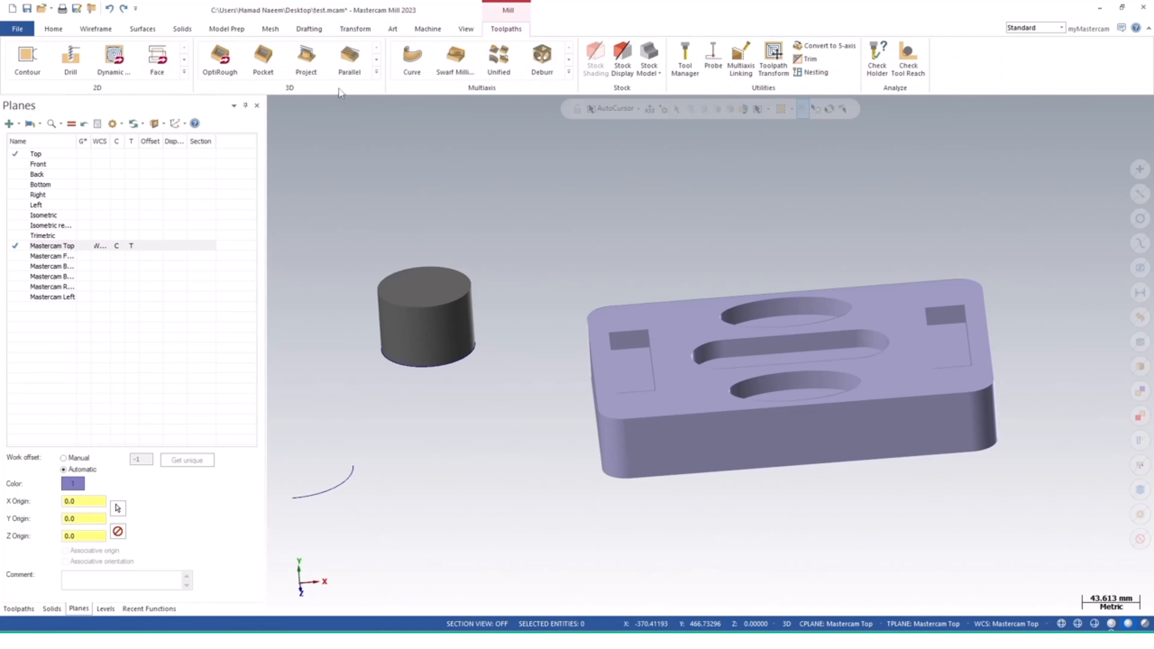
pyautogui.click(54, 30)
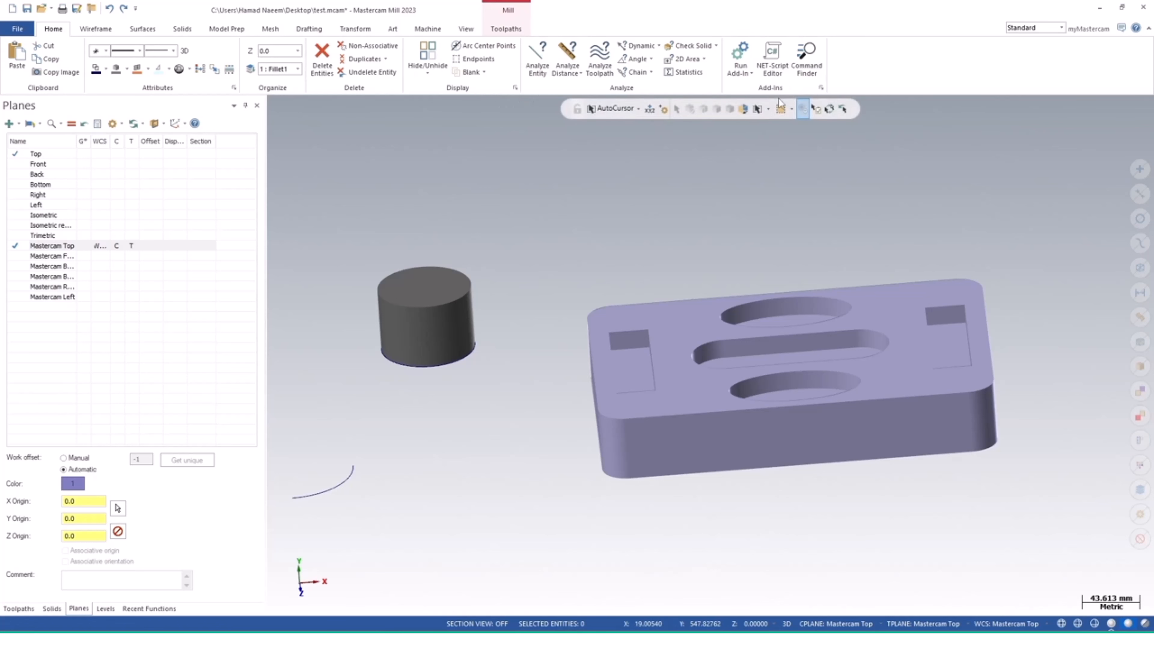
pyautogui.click(93, 29)
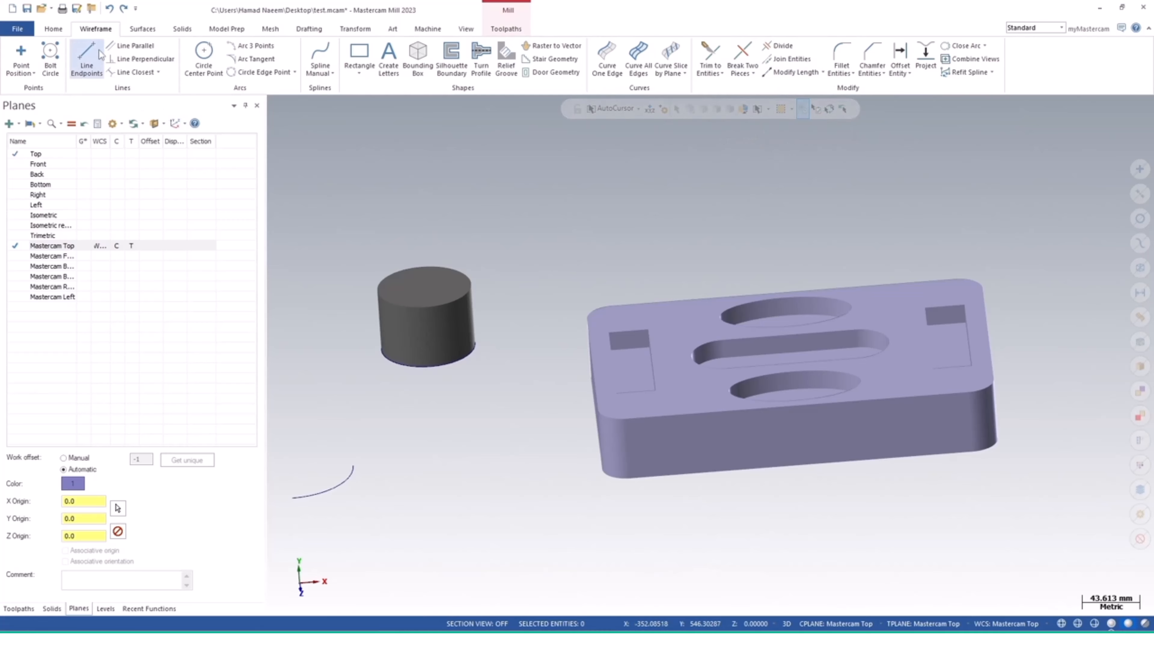
# Step: In the top view, draw a vertical line about 44 mm long above the part and a horizontal line about 115 mm long crossing it
pyautogui.click(466, 28)
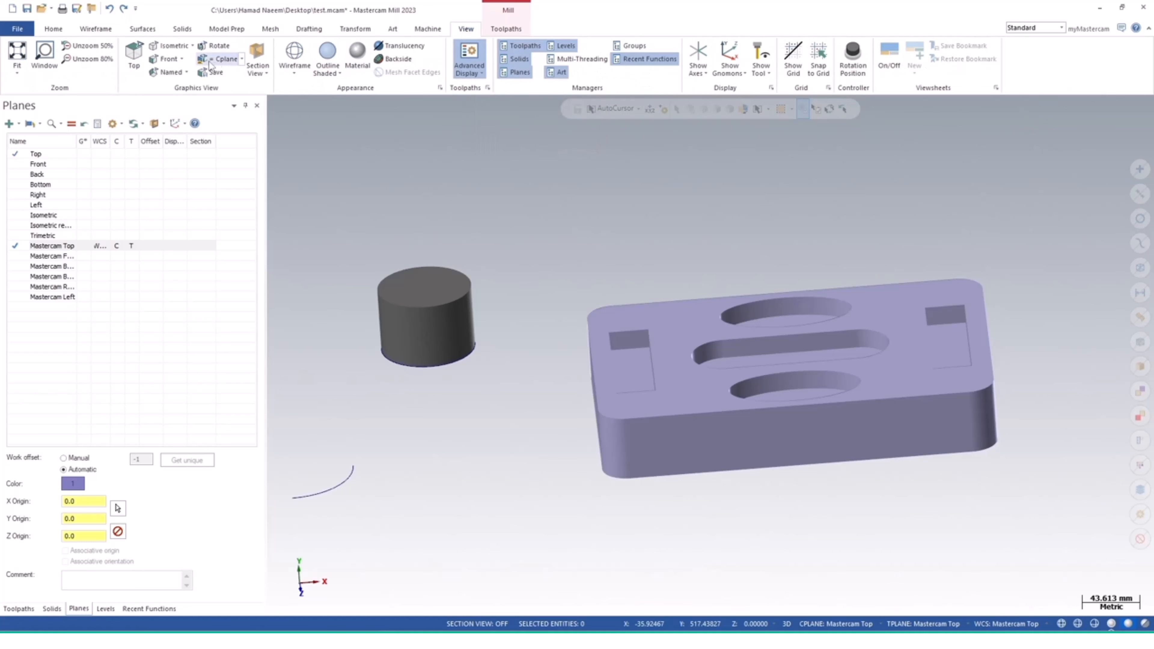
pyautogui.click(134, 55)
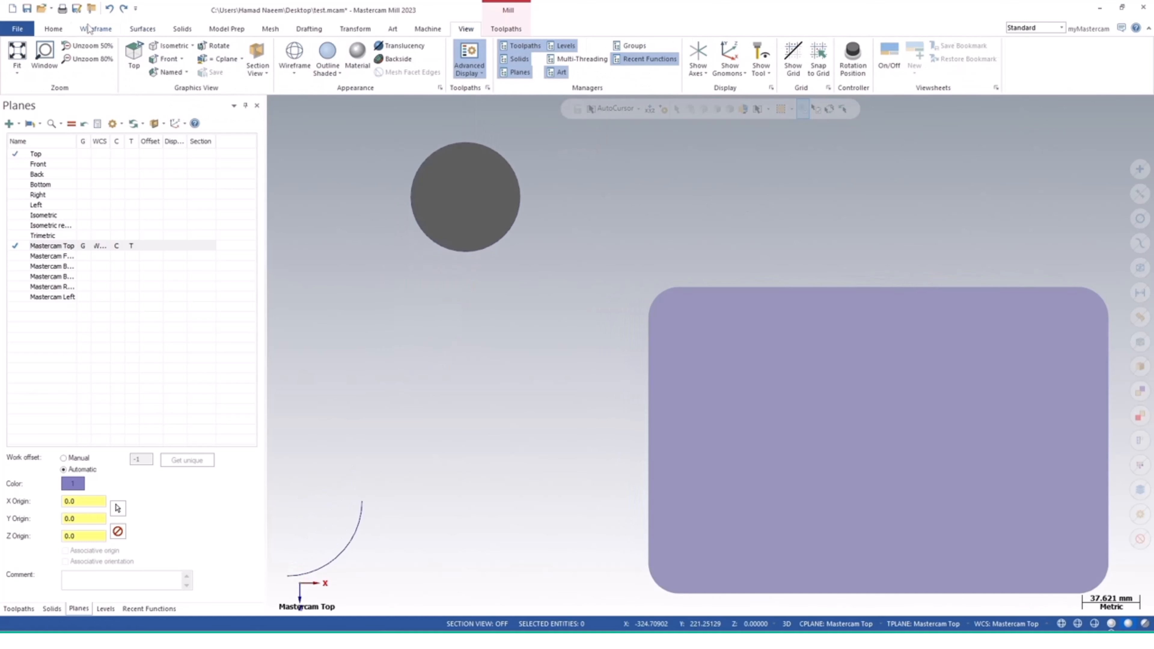
pyautogui.click(93, 28)
pyautogui.click(85, 63)
pyautogui.click(682, 222)
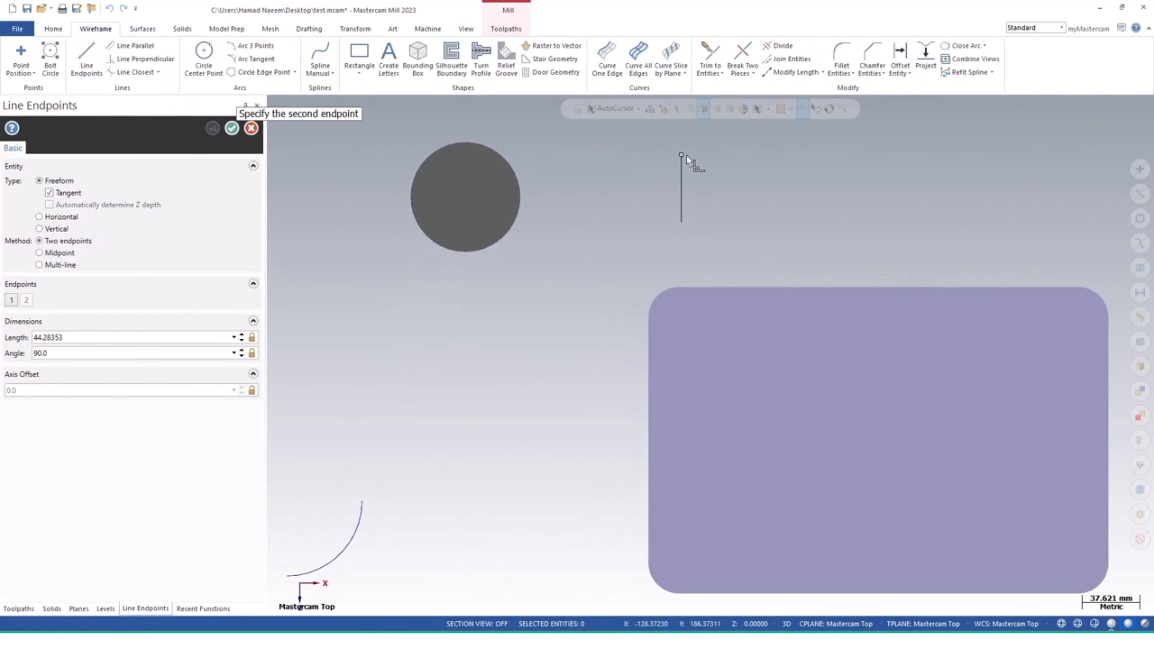
pyautogui.click(682, 156)
pyautogui.click(779, 194)
pyautogui.click(602, 194)
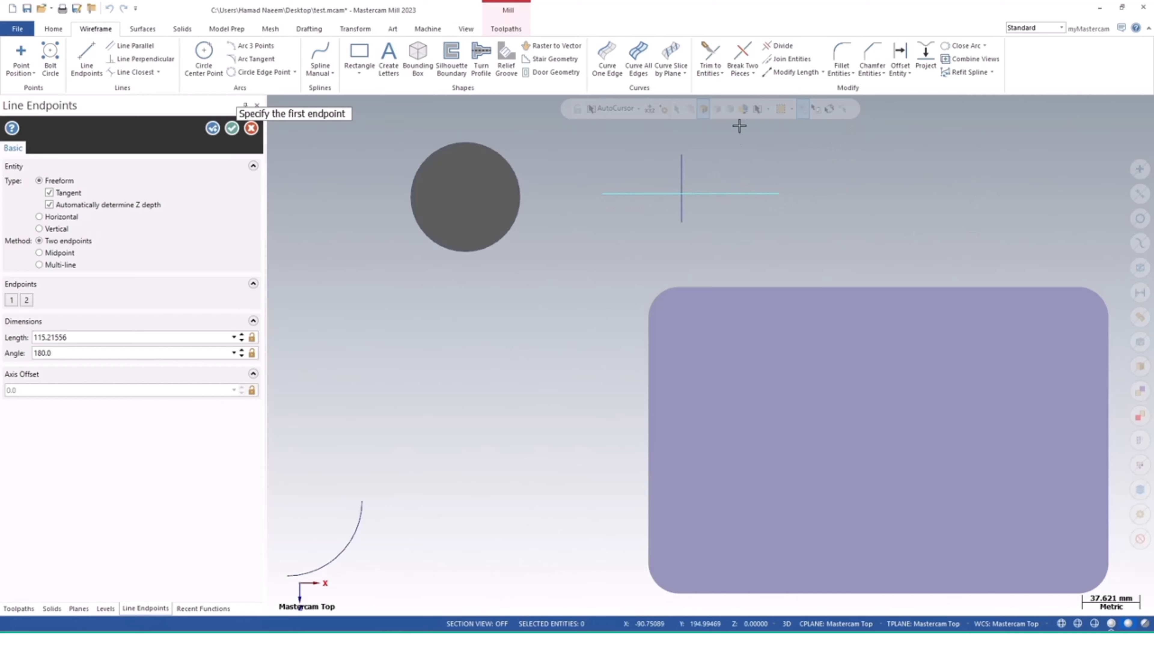
# Step: Trim the crossing horizontal and vertical lines to each other, keeping the right part of the horizontal and the lower part of the vertical
pyautogui.click(708, 54)
pyautogui.click(713, 193)
pyautogui.click(682, 173)
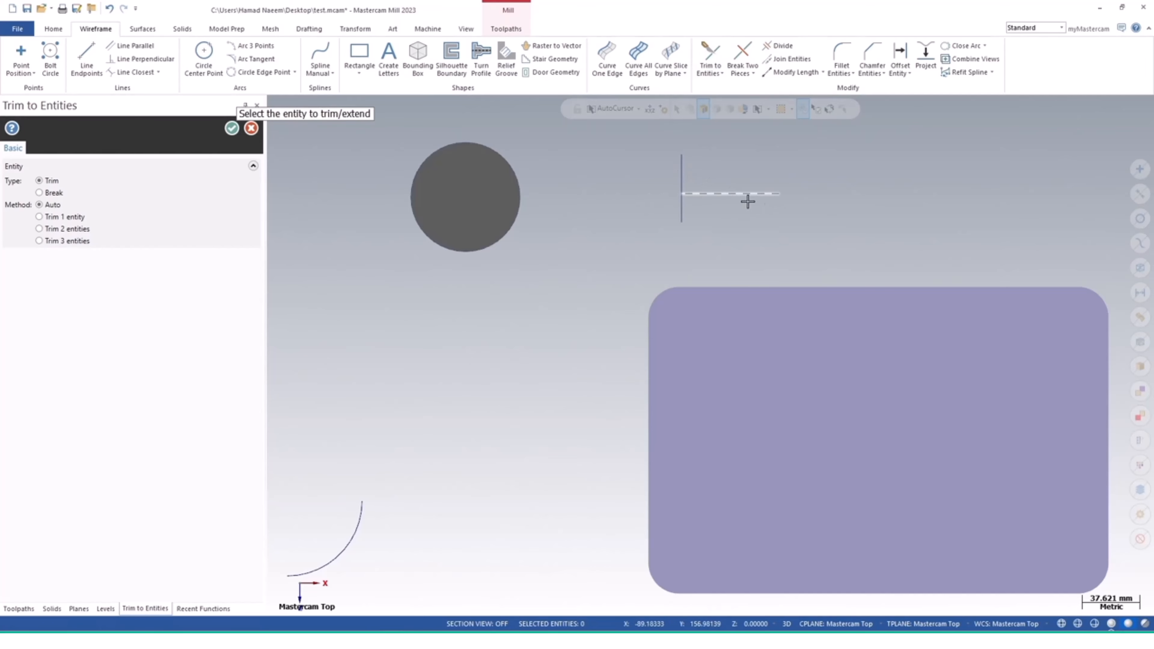
pyautogui.click(682, 217)
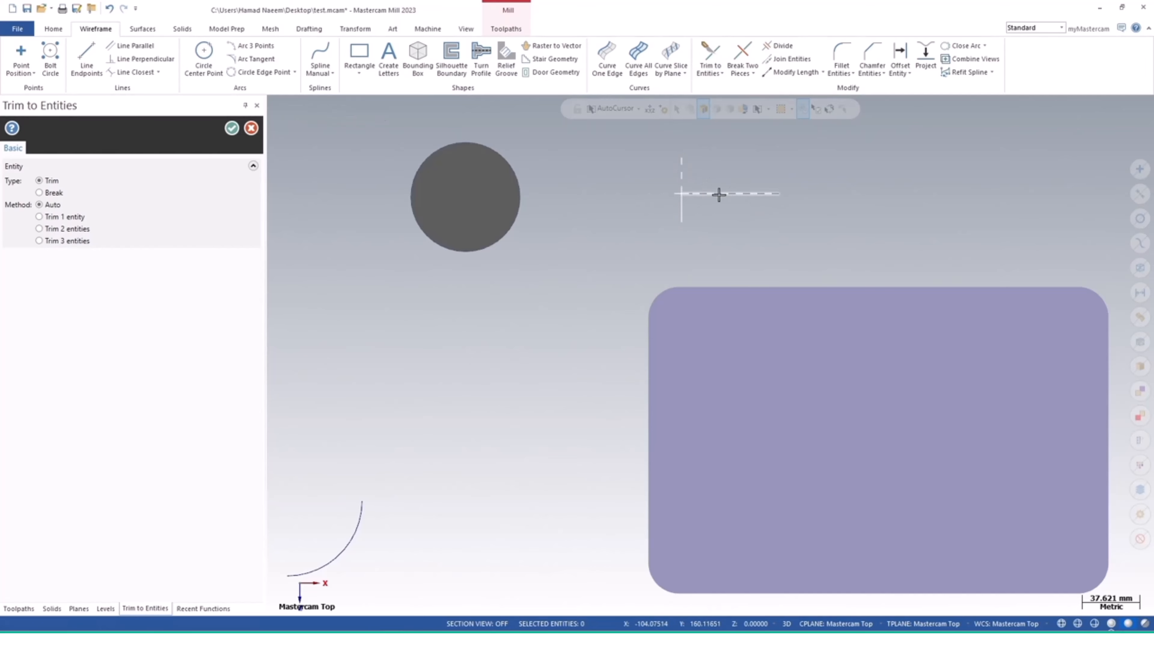
pyautogui.click(719, 193)
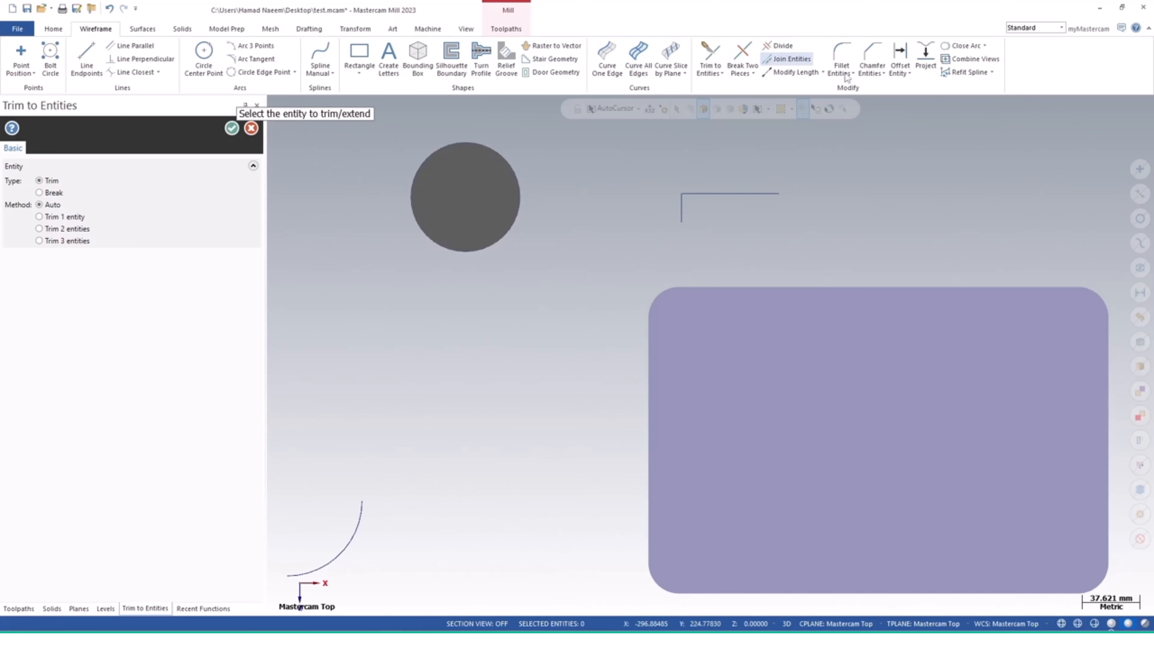
pyautogui.click(235, 130)
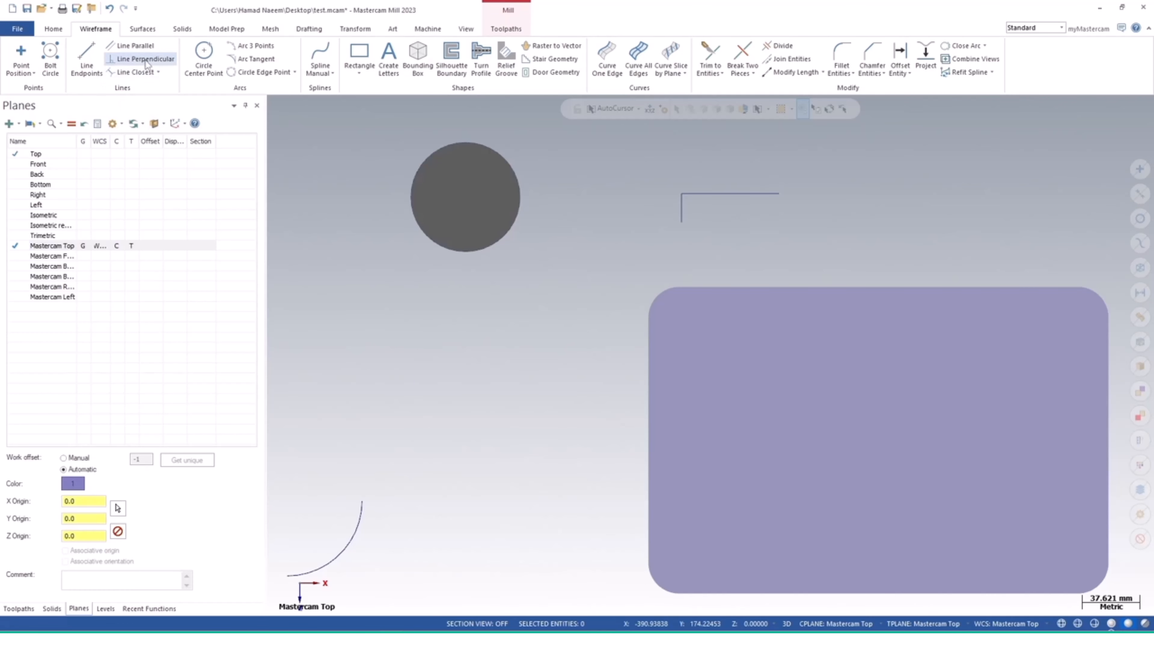
pyautogui.click(141, 30)
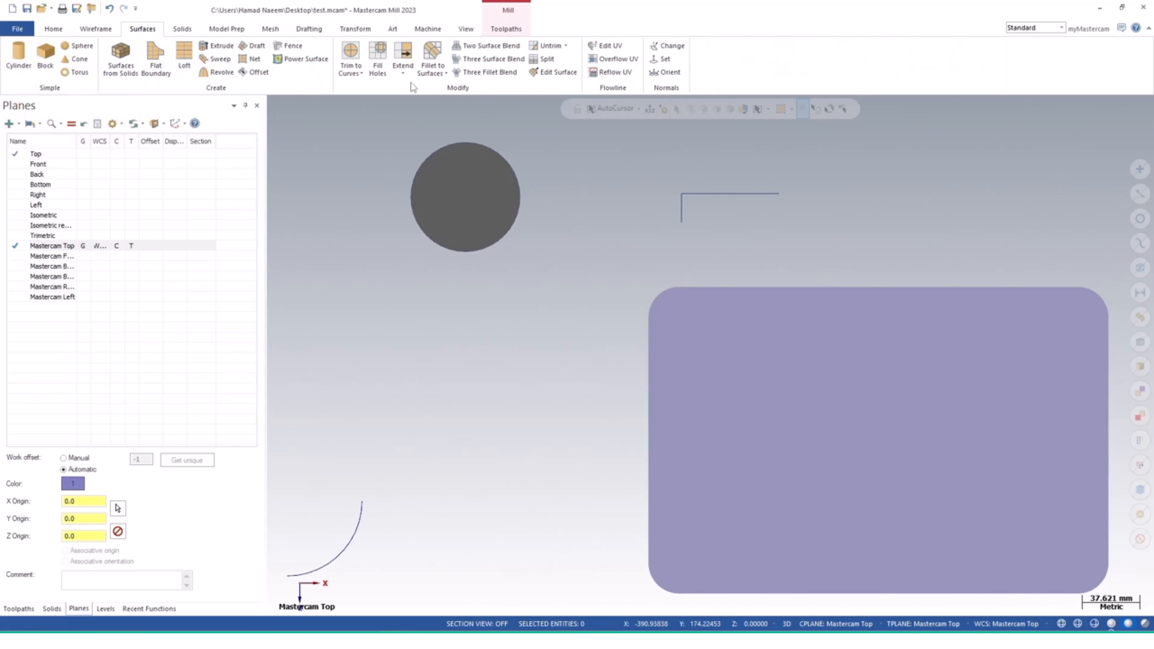
pyautogui.click(182, 28)
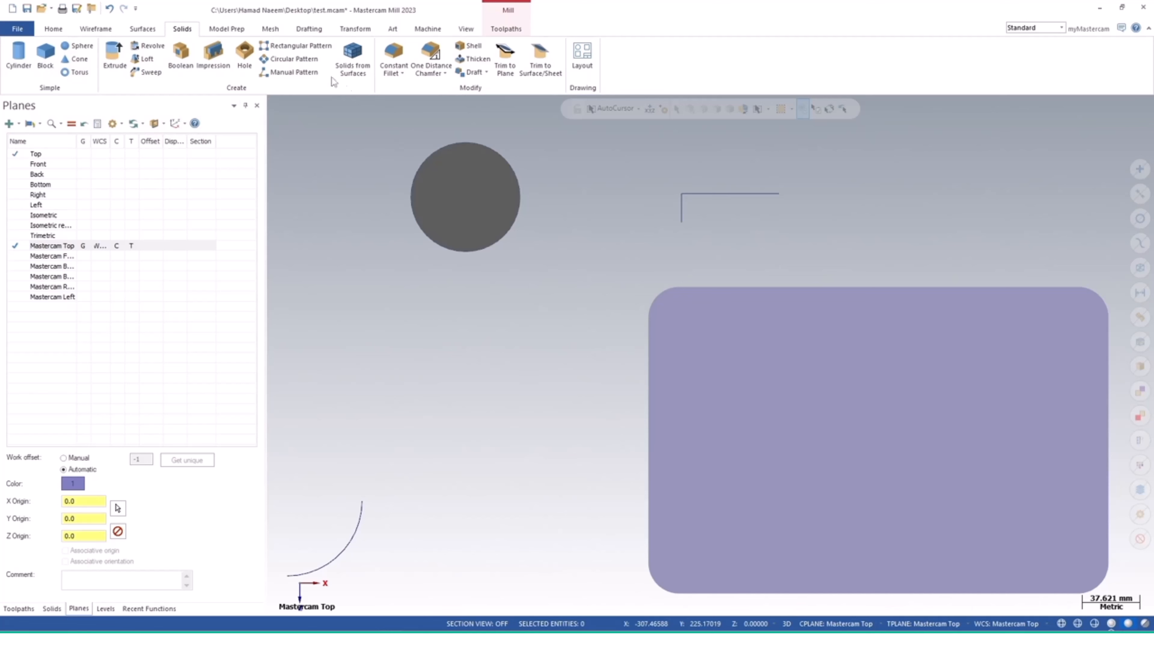
# Step: With Push-Pull, remove the cylinder's solid history and try a fillet of about 9 mm radius on its top edge
pyautogui.click(230, 30)
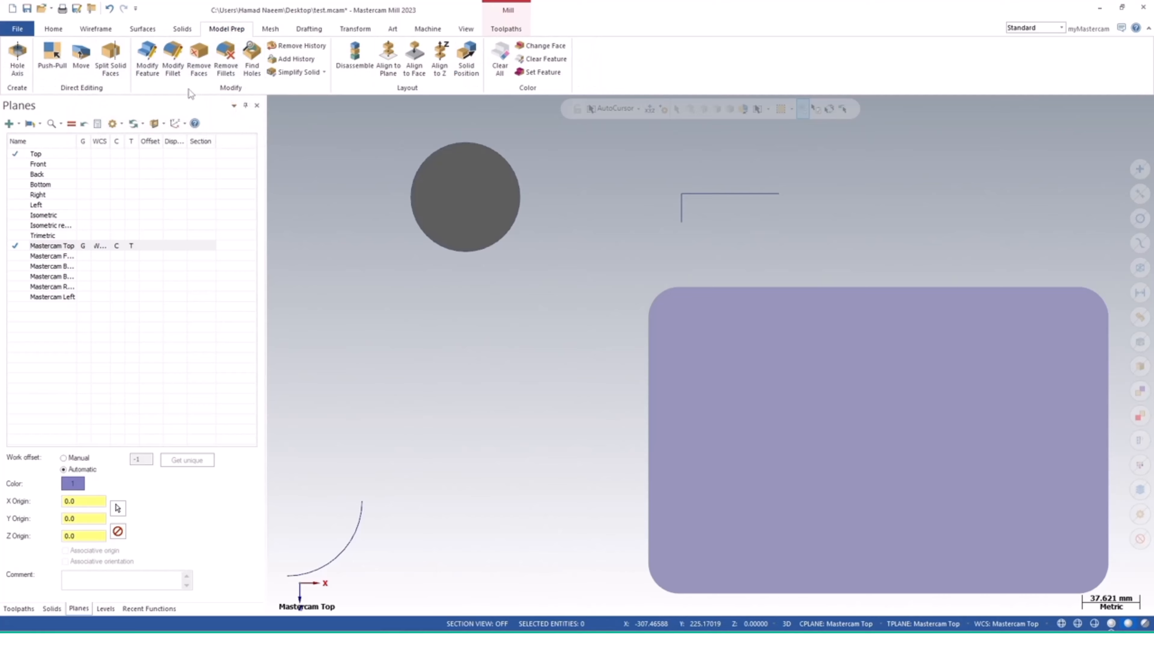
pyautogui.moveTo(516, 373); pyautogui.dragTo(507, 270, button='middle')
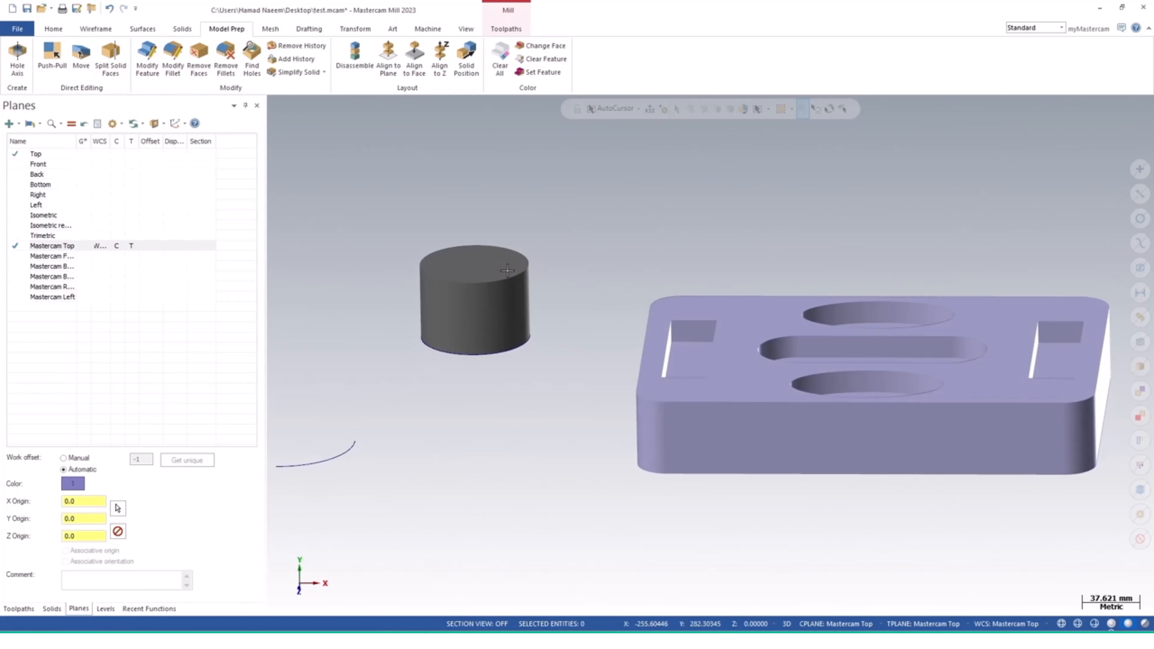
pyautogui.click(57, 58)
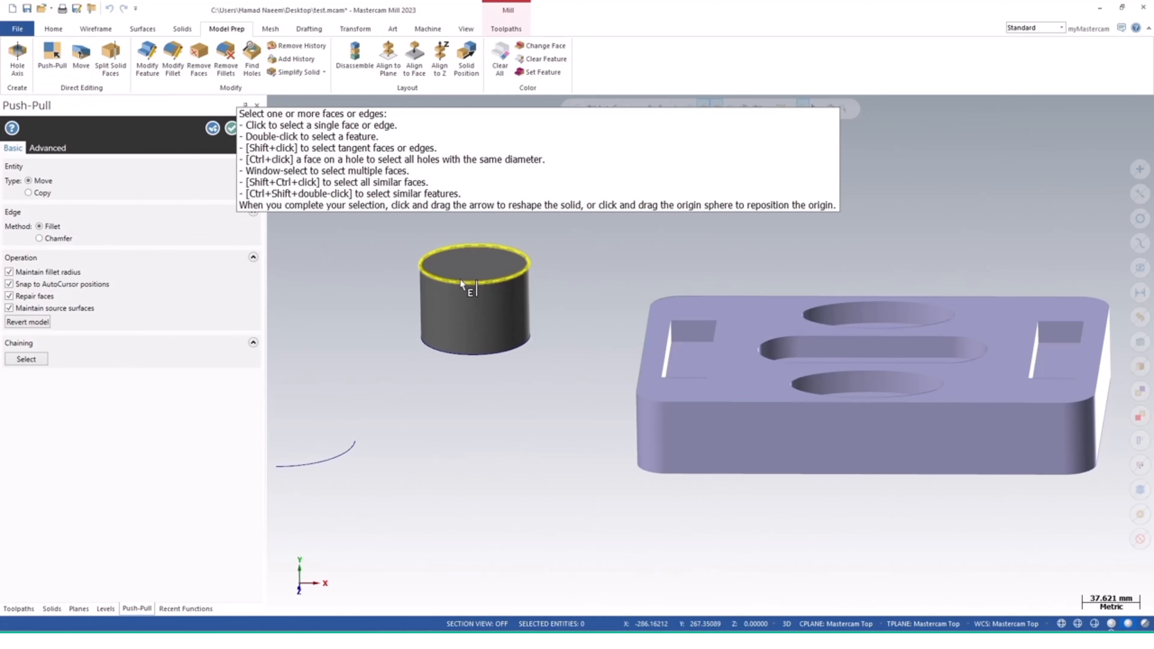
pyautogui.click(462, 281)
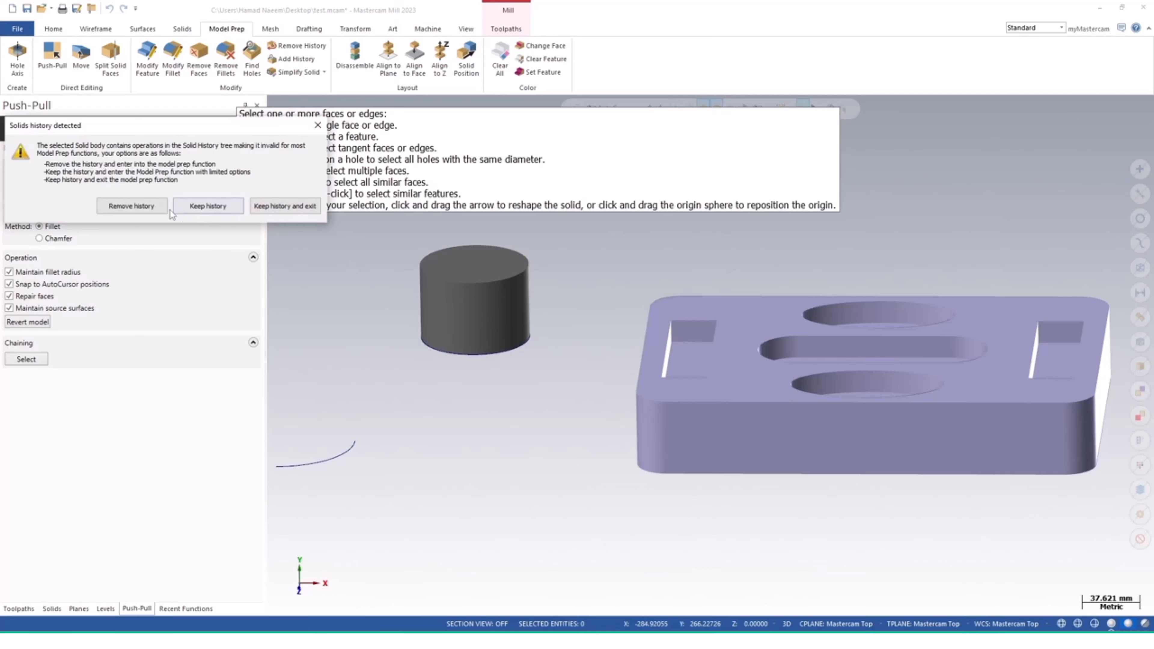
pyautogui.click(152, 209)
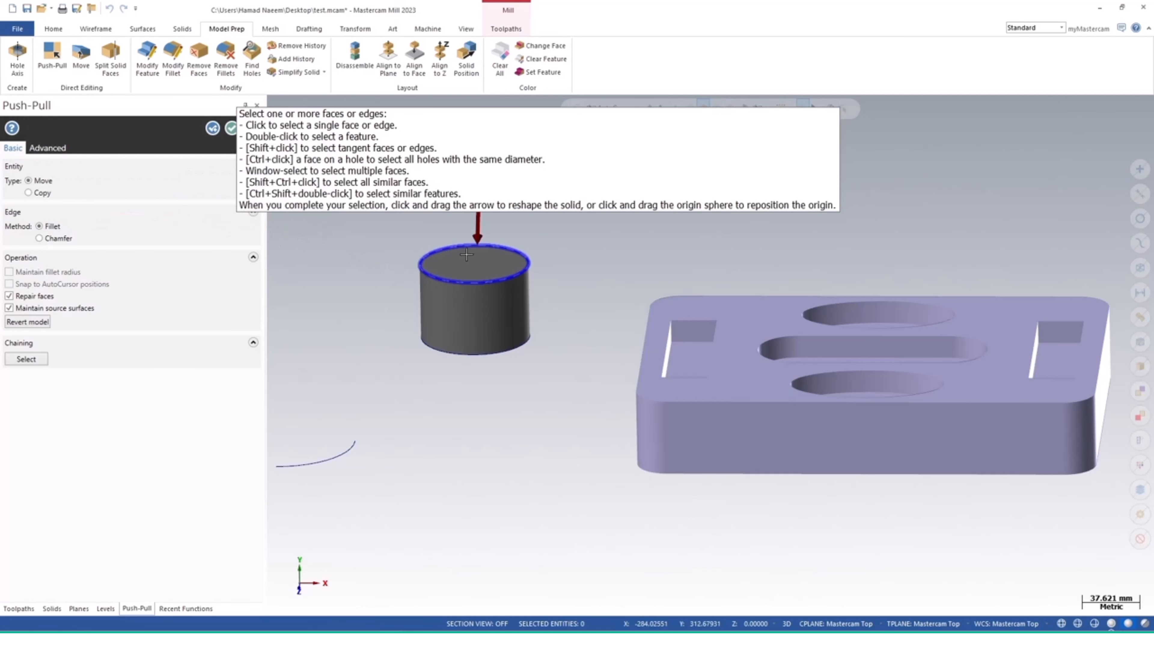
pyautogui.moveTo(476, 241); pyautogui.dragTo(4, 232)
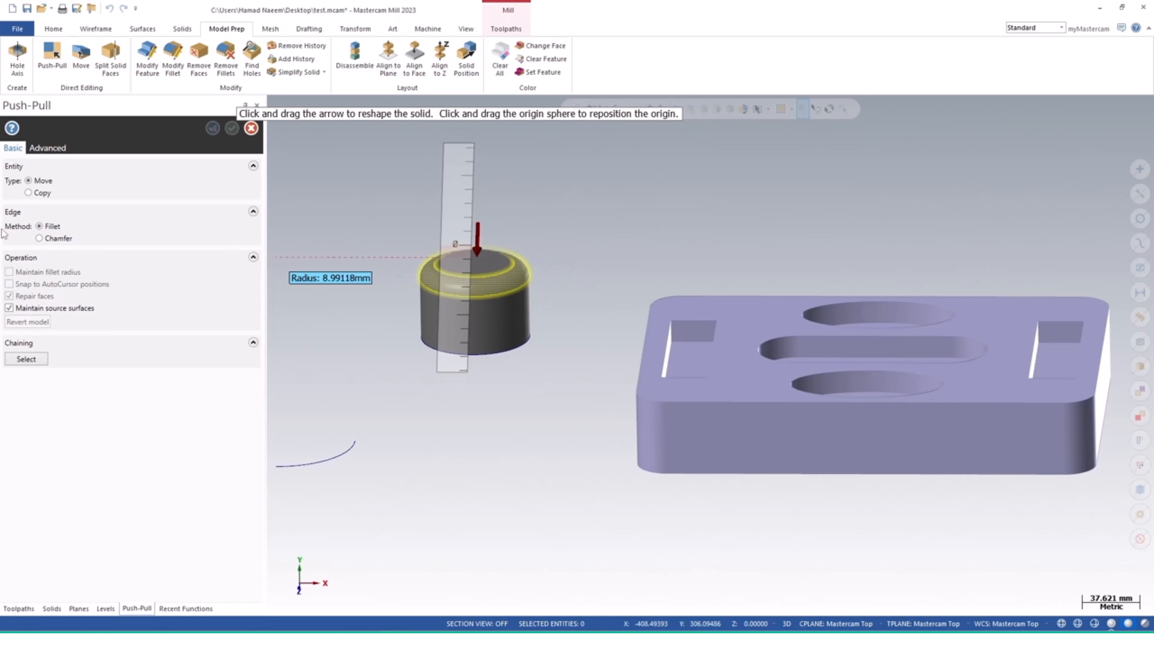
# Step: Switch the Push-Pull edge method to Chamfer and chamfer the cylinder's top edge
pyautogui.click(46, 238)
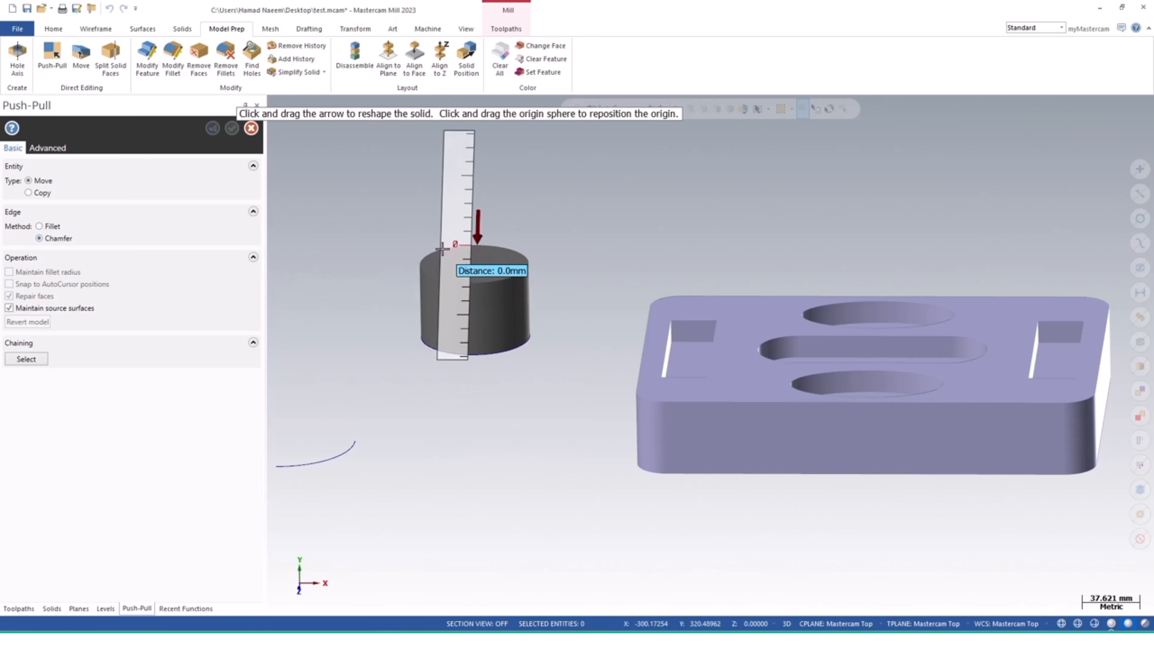
pyautogui.click(443, 262)
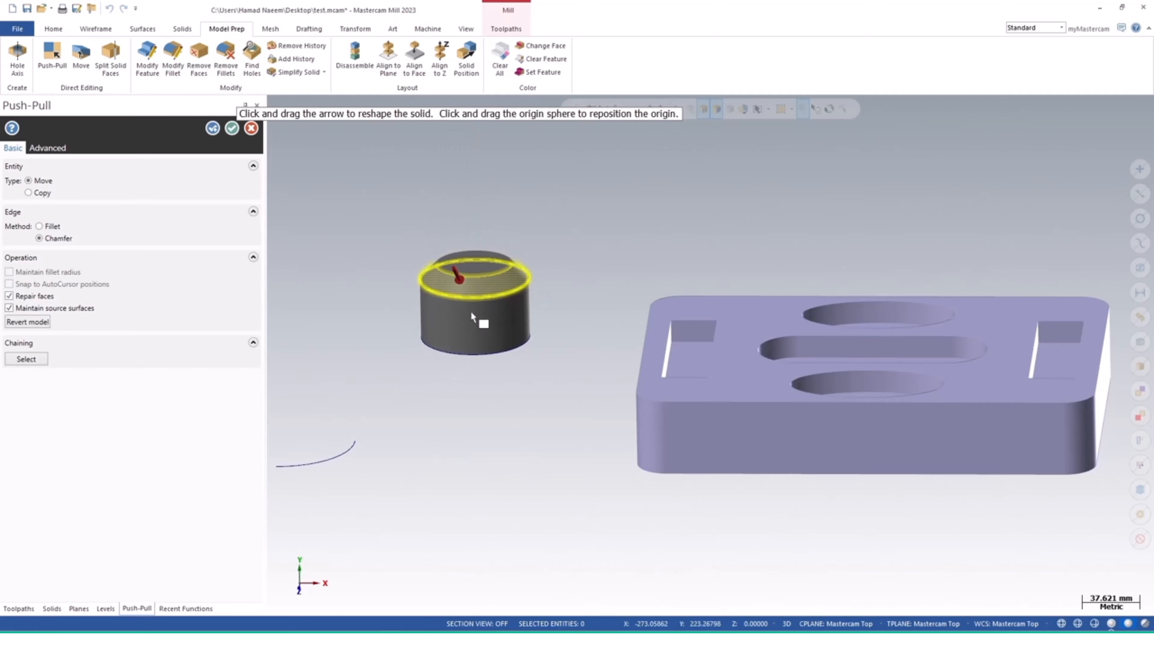
pyautogui.moveTo(514, 319); pyautogui.dragTo(482, 323, button='middle')
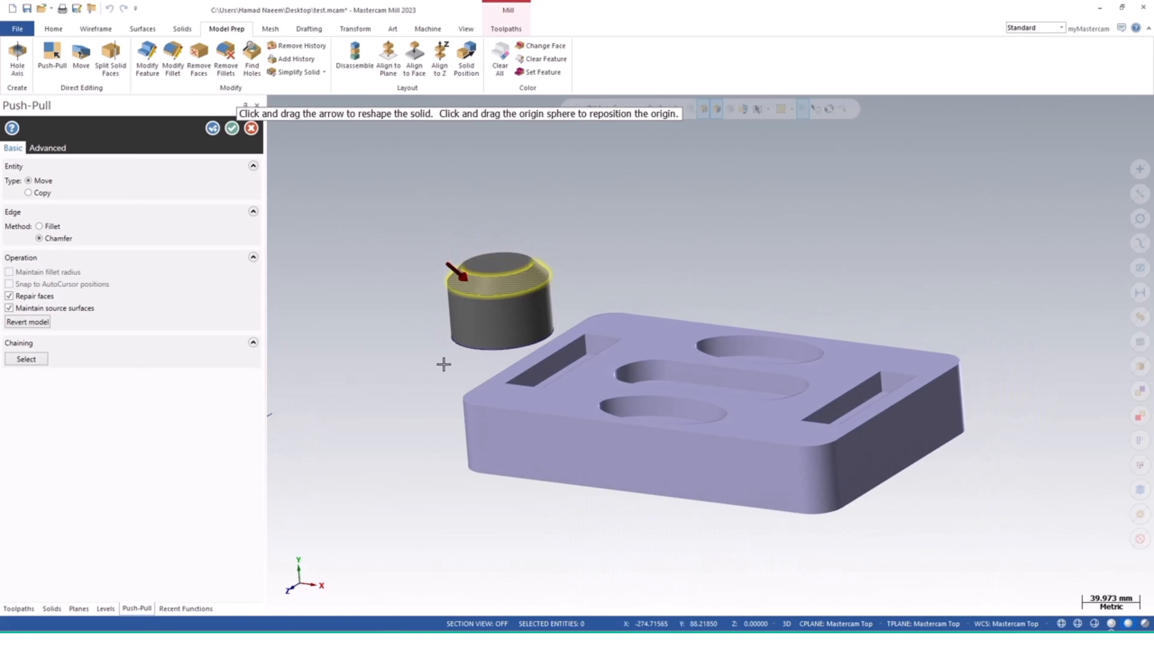
pyautogui.click(232, 129)
pyautogui.moveTo(453, 355); pyautogui.dragTo(523, 368, button='middle')
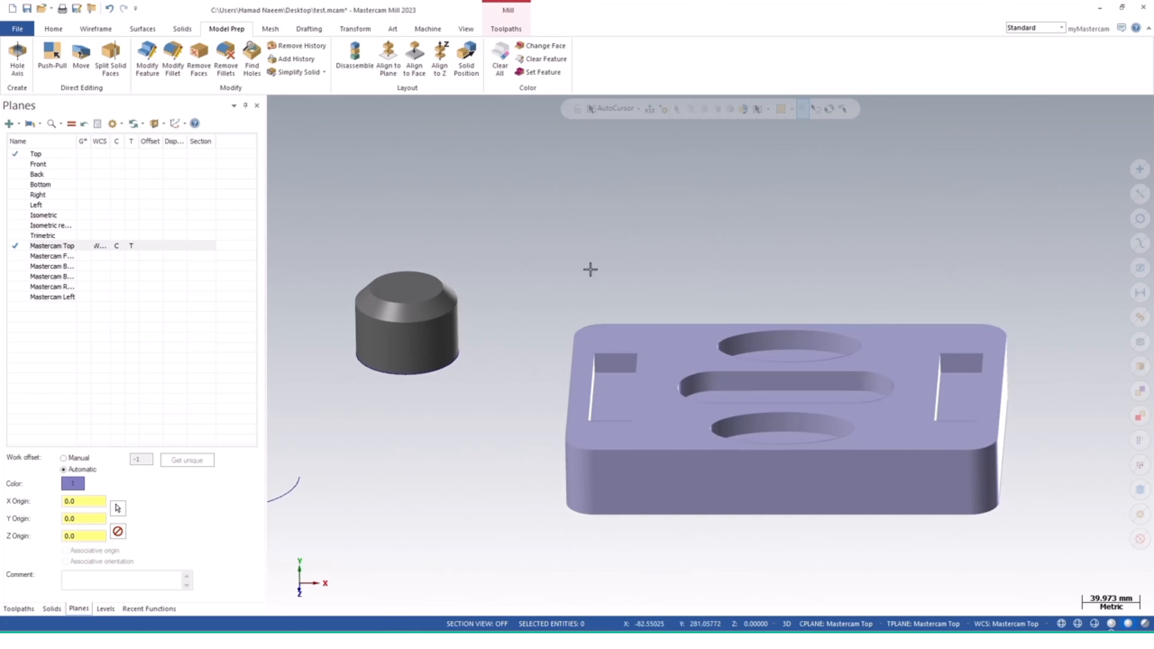
# Step: Add smart dimensions to the plate's left and rear top edges, placing them outside the plate
pyautogui.click(271, 29)
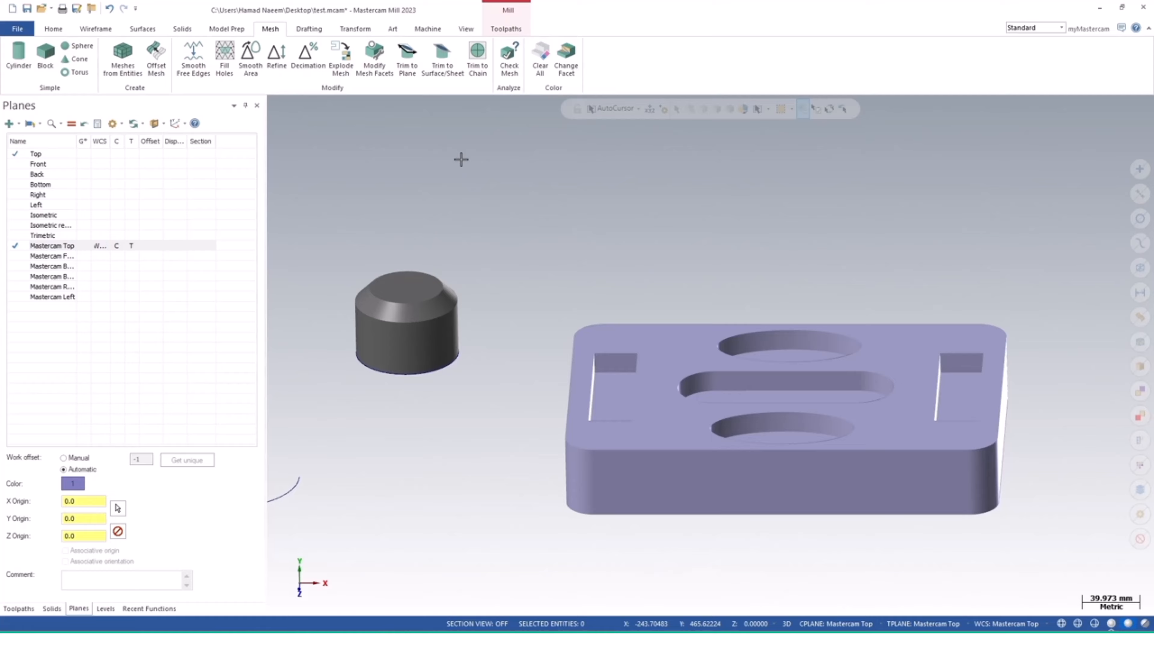
pyautogui.click(311, 29)
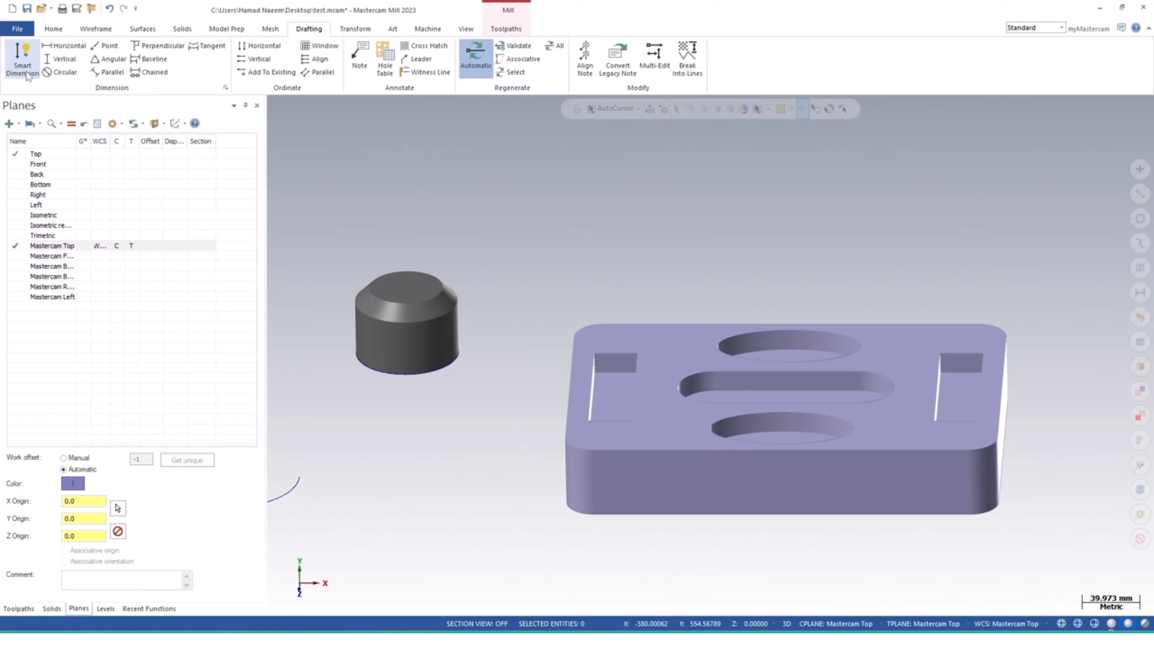
pyautogui.click(22, 57)
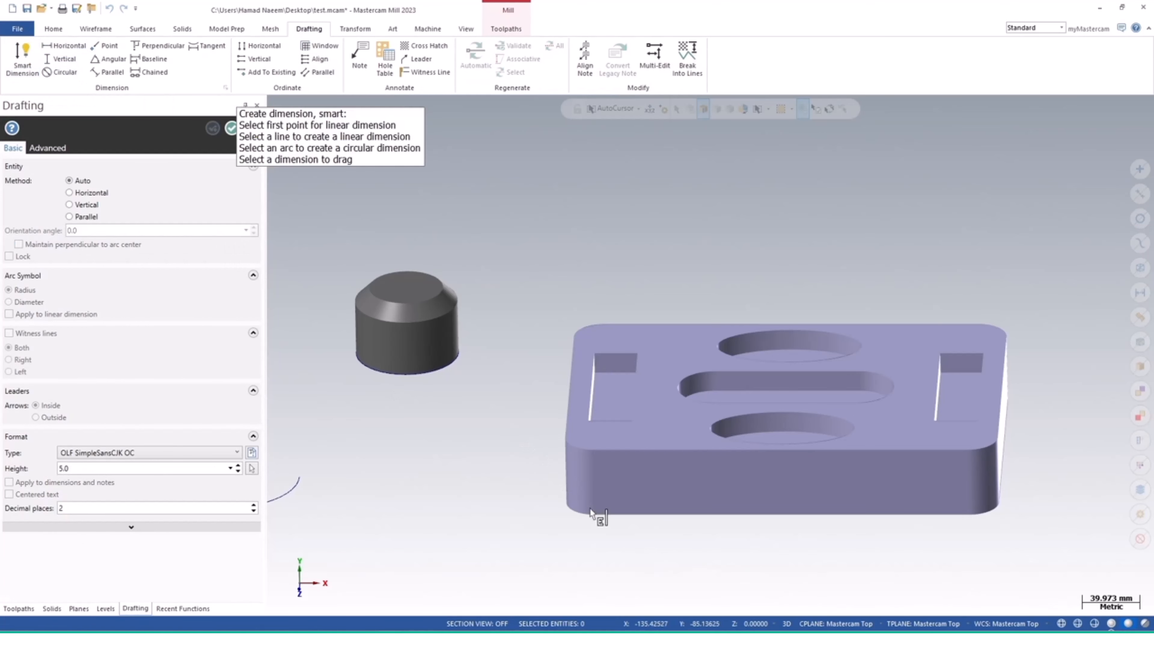
pyautogui.click(568, 404)
pyautogui.click(528, 396)
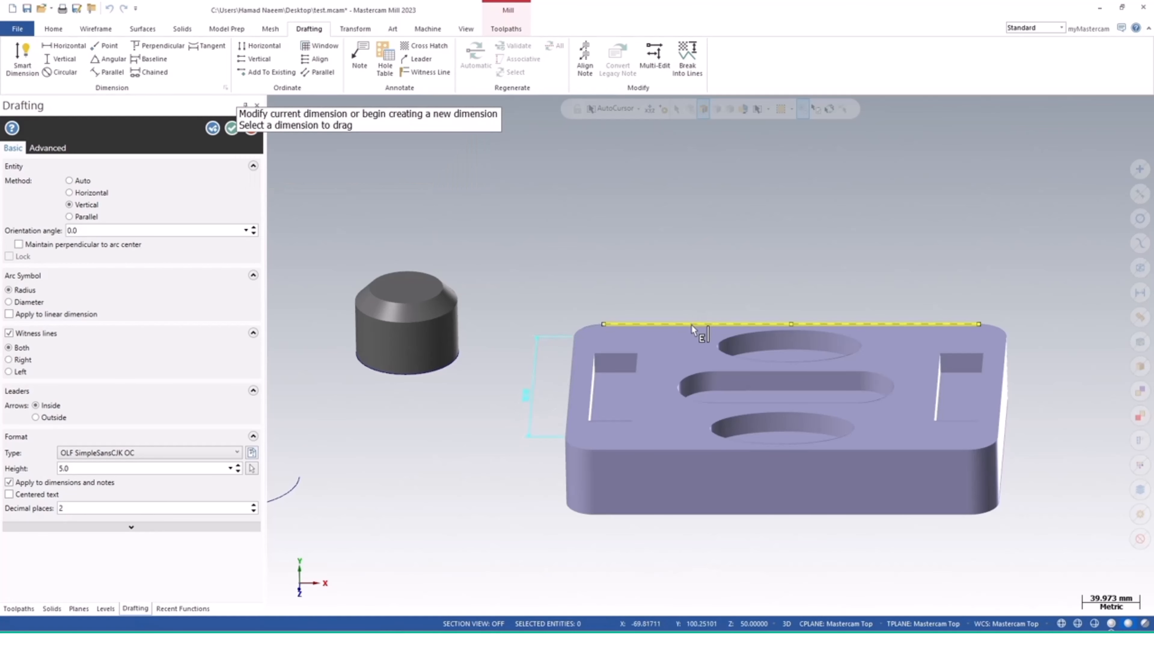
pyautogui.click(700, 326)
pyautogui.click(752, 289)
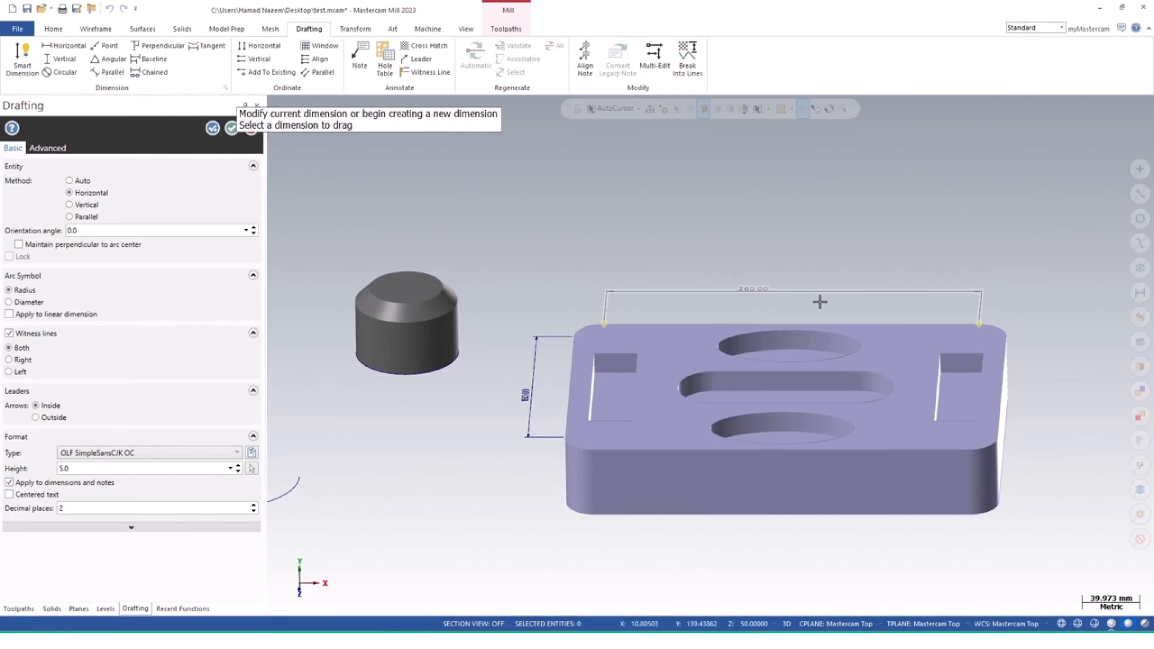
# Step: Add a smart dimension for the length of the middle slot's straight edge, placed inside the slot
pyautogui.click(834, 364)
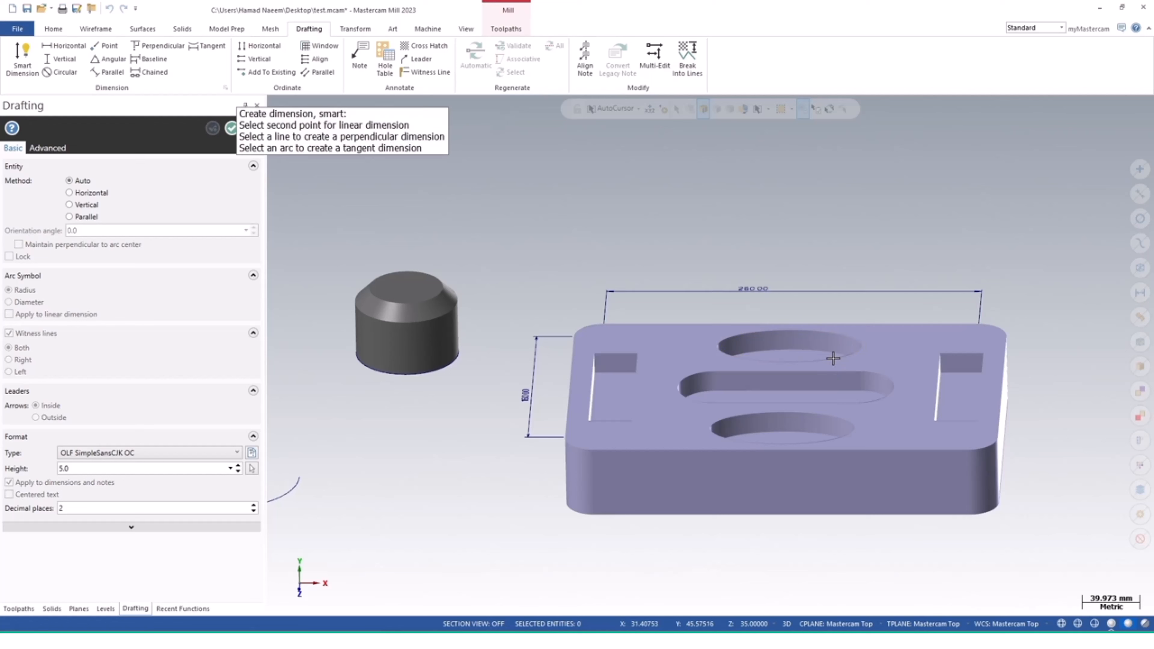
pyautogui.click(824, 373)
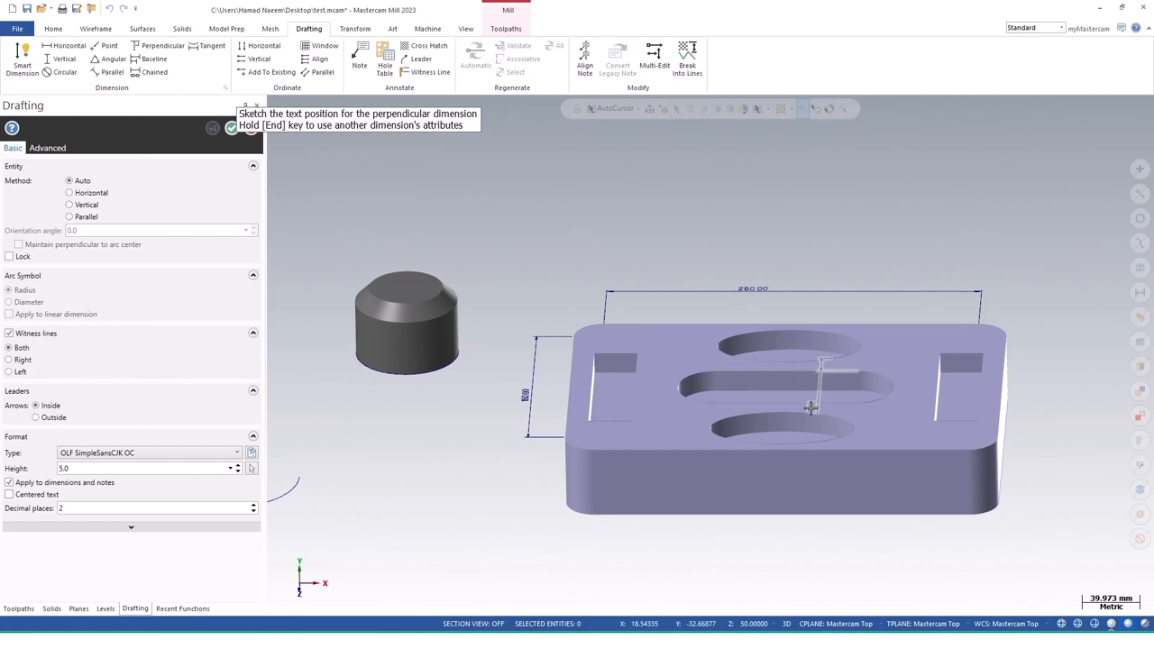
pyautogui.click(778, 402)
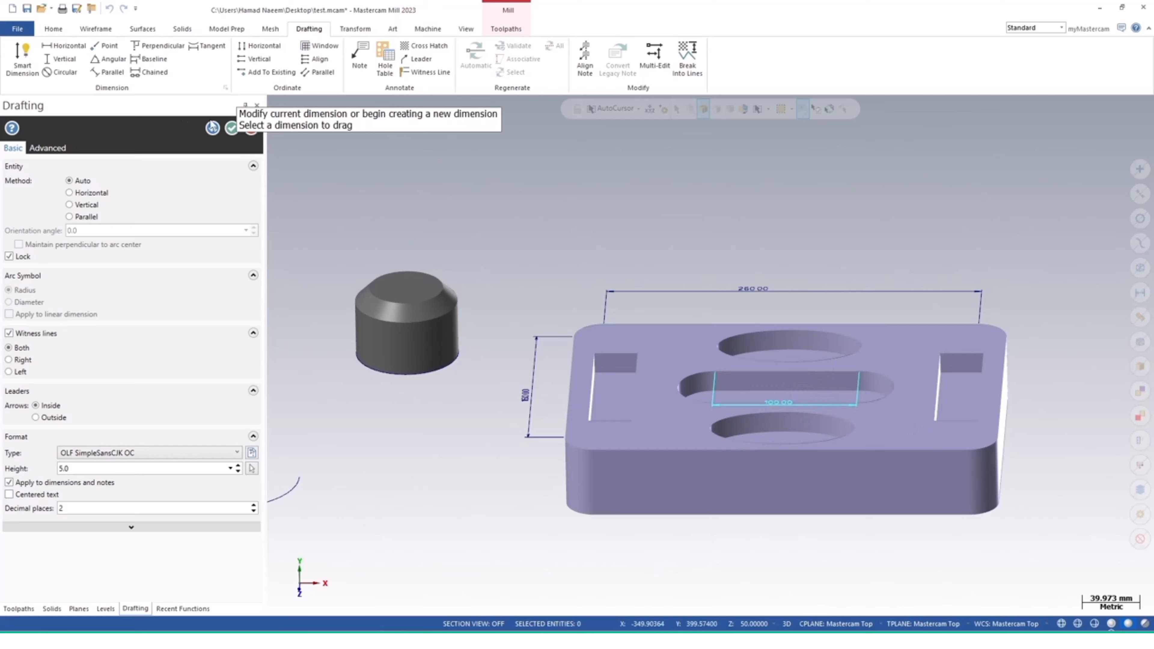
# Step: Add a circular radius dimension to the right end of the middle slot, with its text beyond the plate's rear edge
pyautogui.click(62, 71)
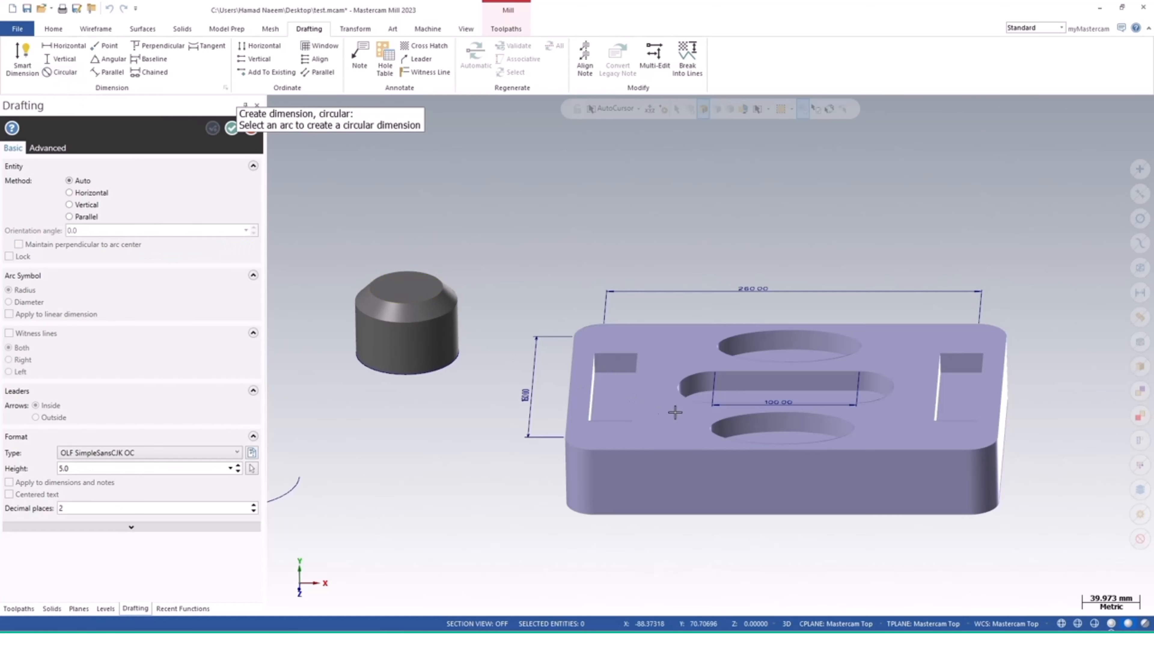
pyautogui.click(889, 395)
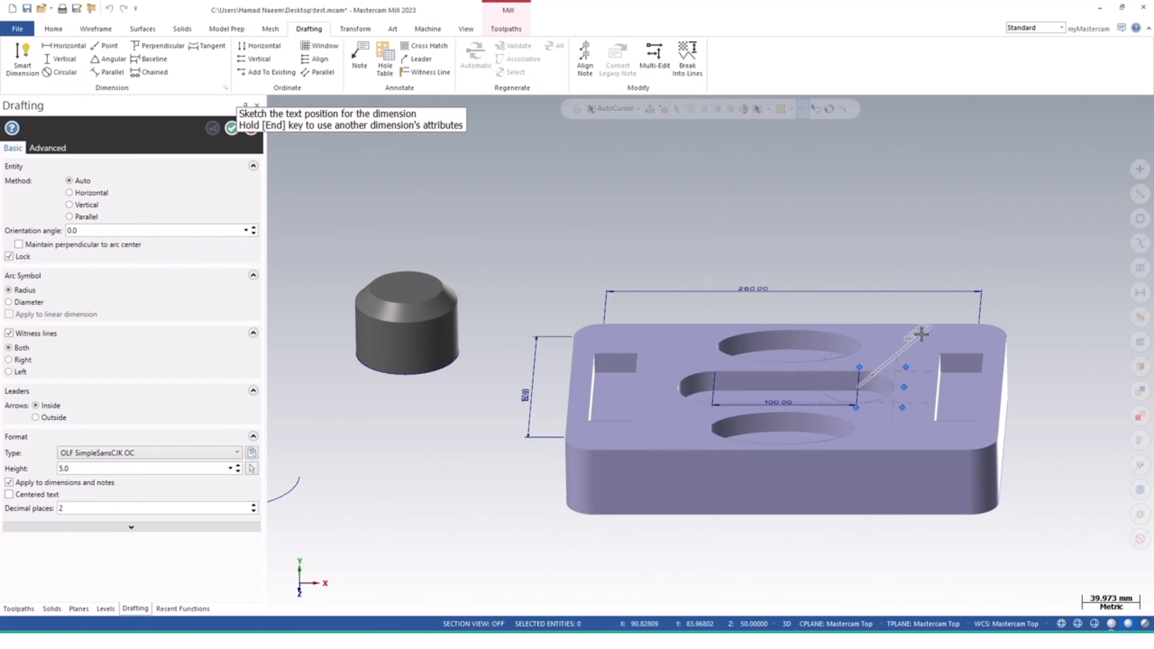
pyautogui.click(923, 331)
pyautogui.scroll(-1, 906, 341)
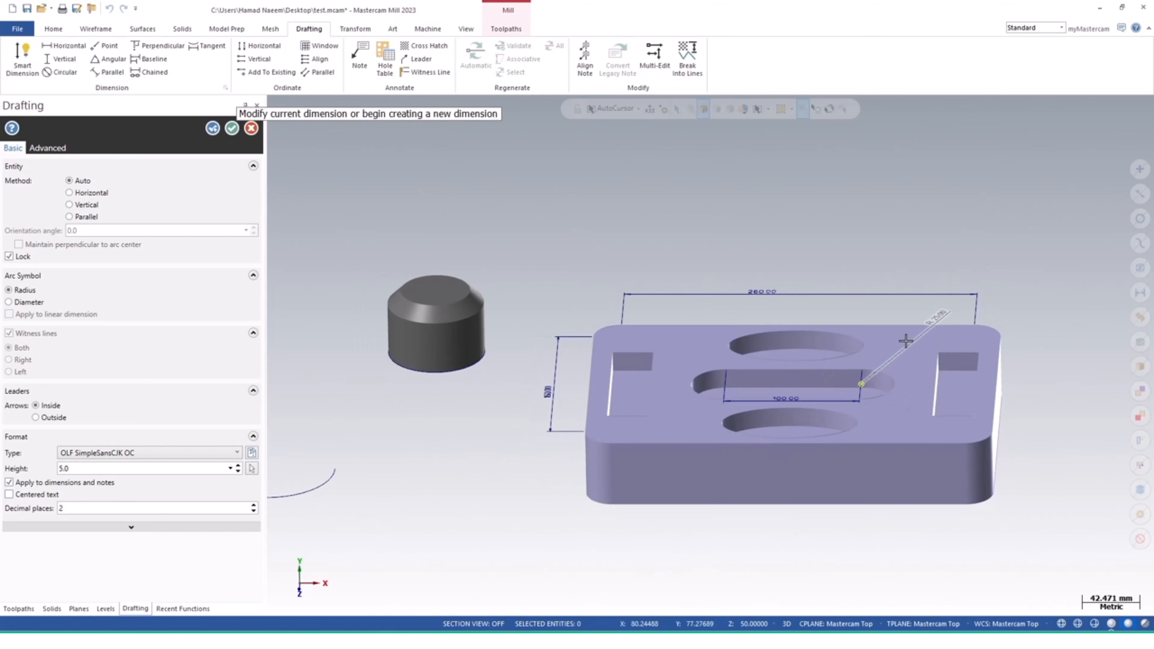
pyautogui.moveTo(905, 341); pyautogui.dragTo(900, 380, button='middle')
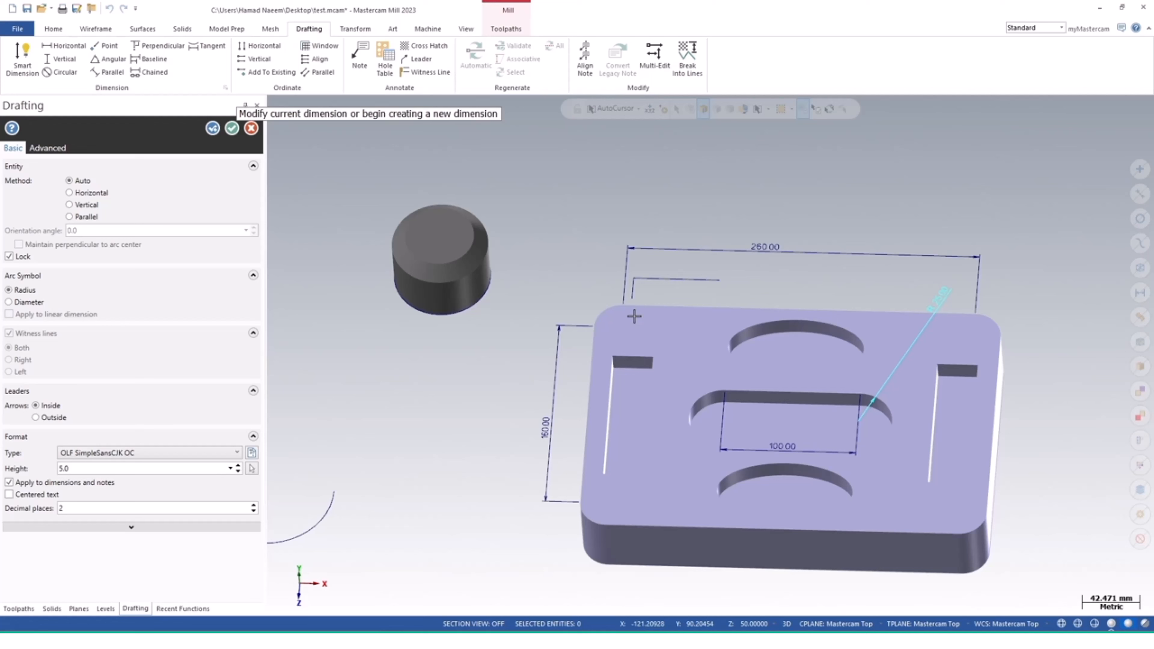
# Step: Finish the radius dimension, select all geometry and move it to the origin from a point at the plate's middle
pyautogui.click(355, 28)
pyautogui.moveTo(827, 486); pyautogui.dragTo(835, 444, button='middle')
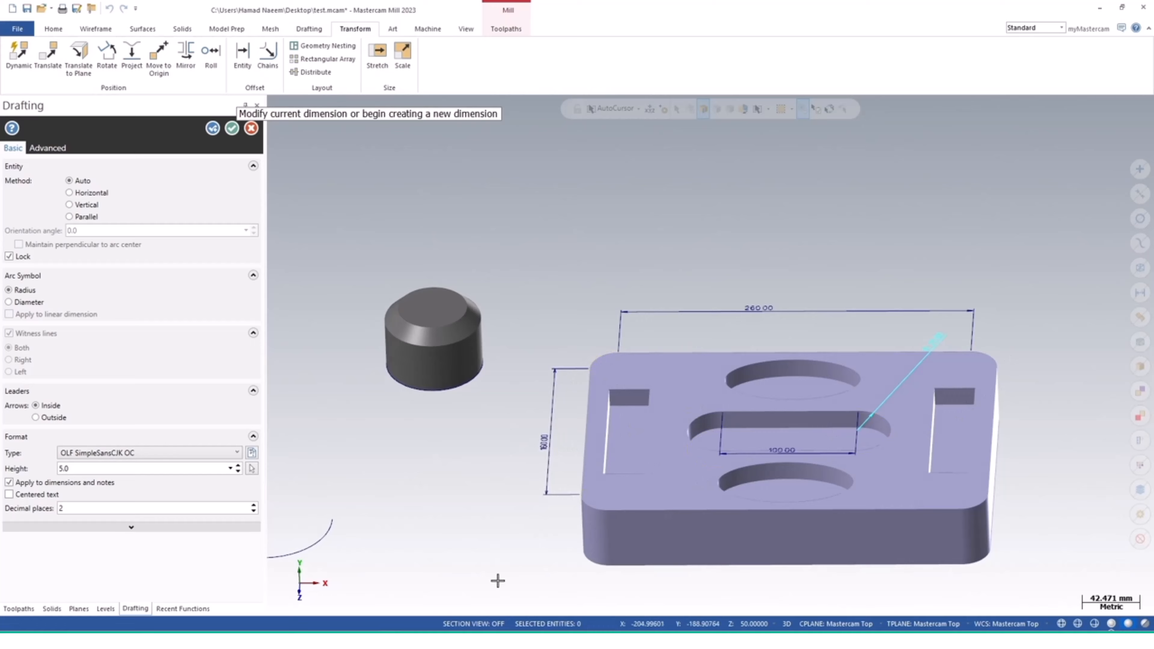
pyautogui.click(645, 539)
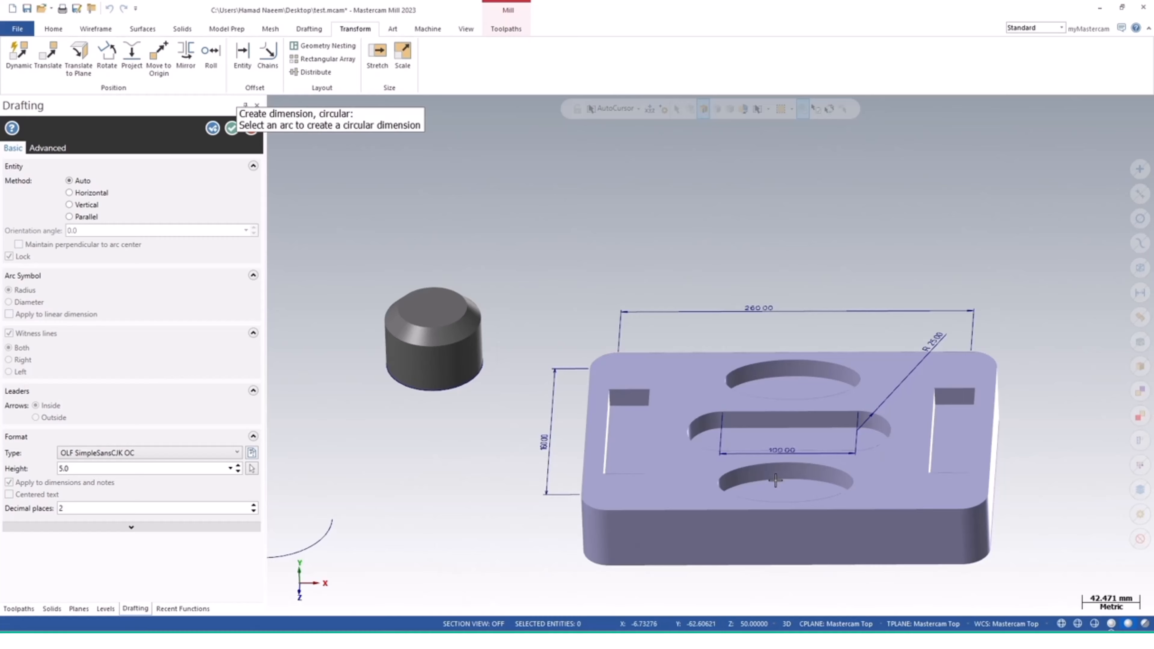
pyautogui.hotkey('ctrl', 'a')
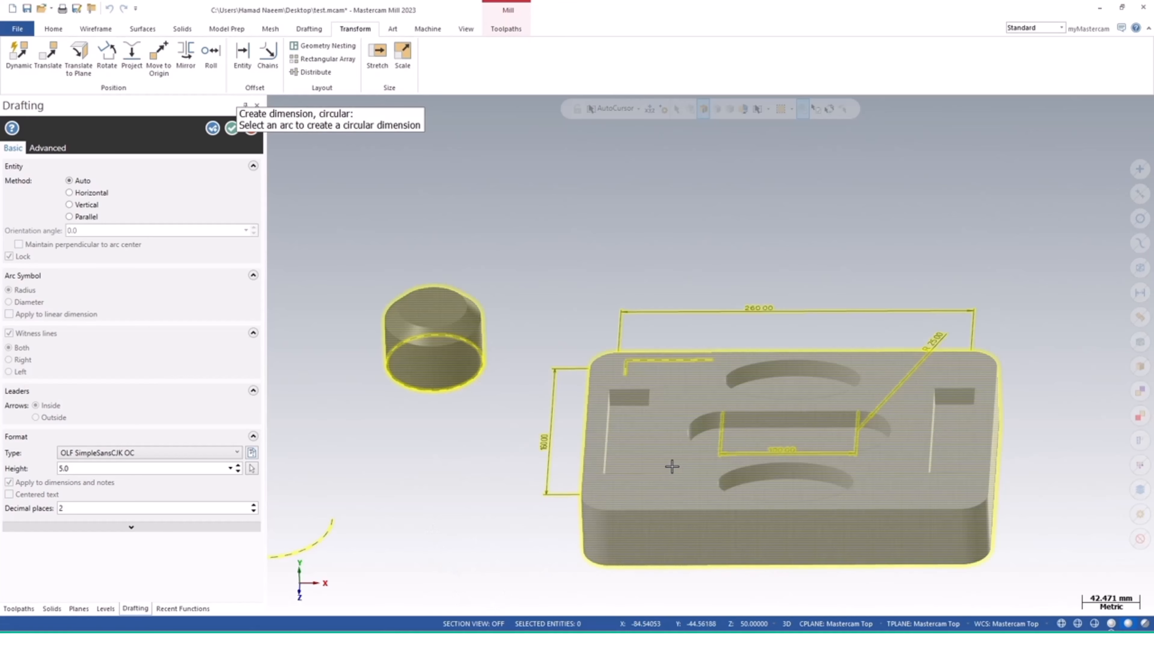
pyautogui.click(158, 60)
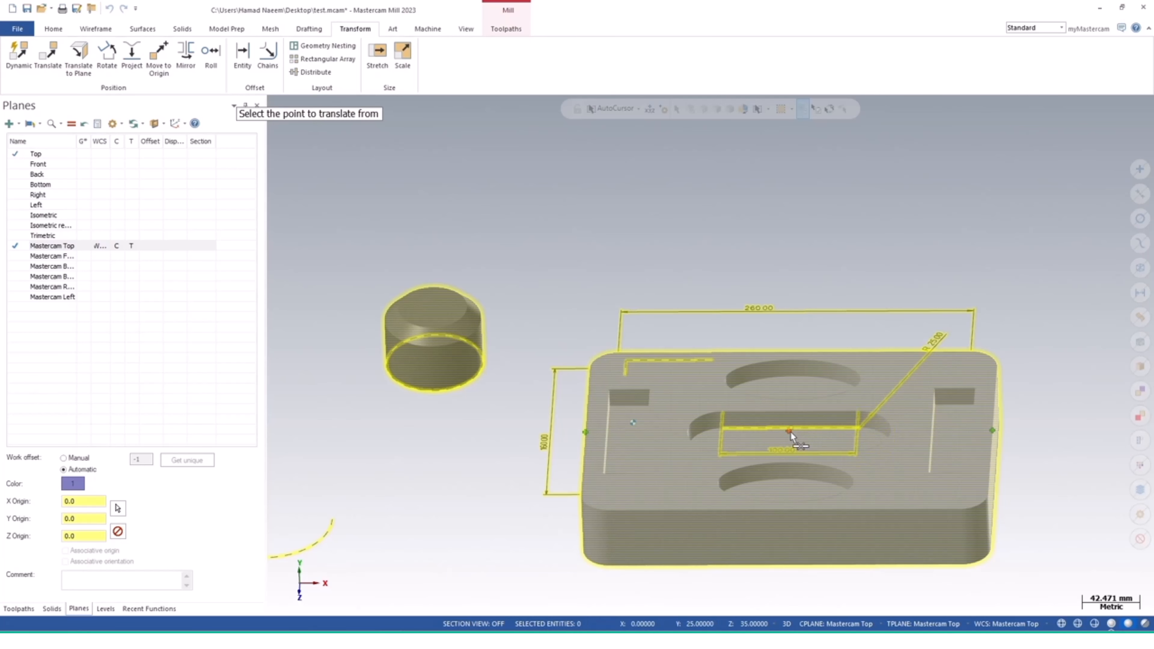
pyautogui.click(791, 432)
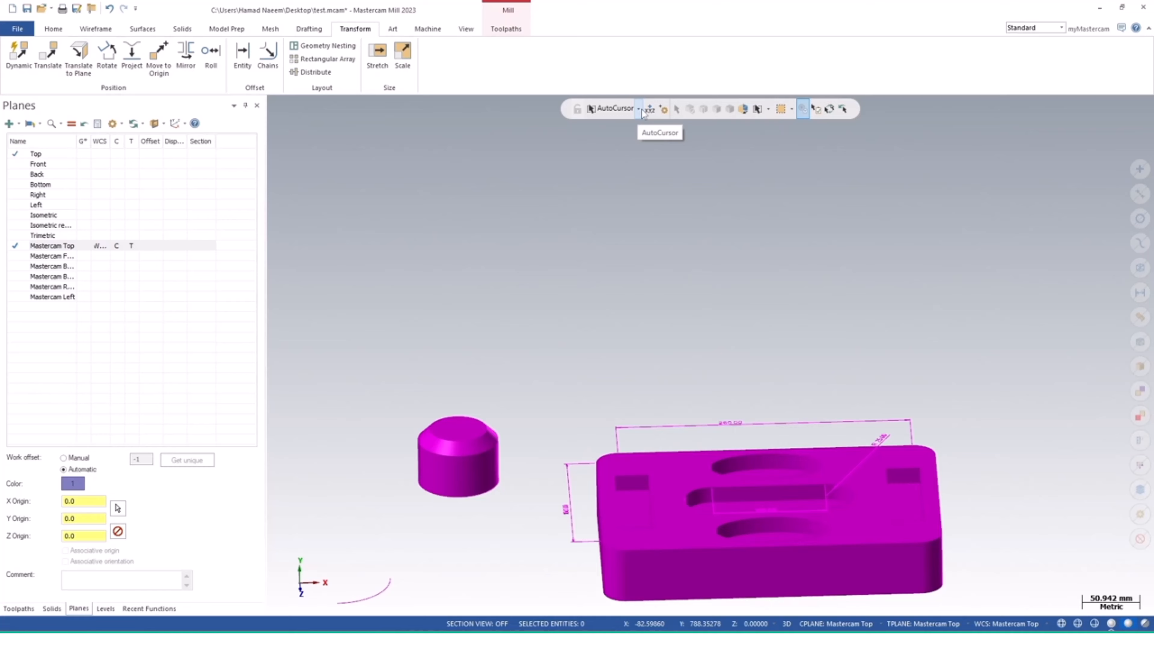
pyautogui.click(96, 28)
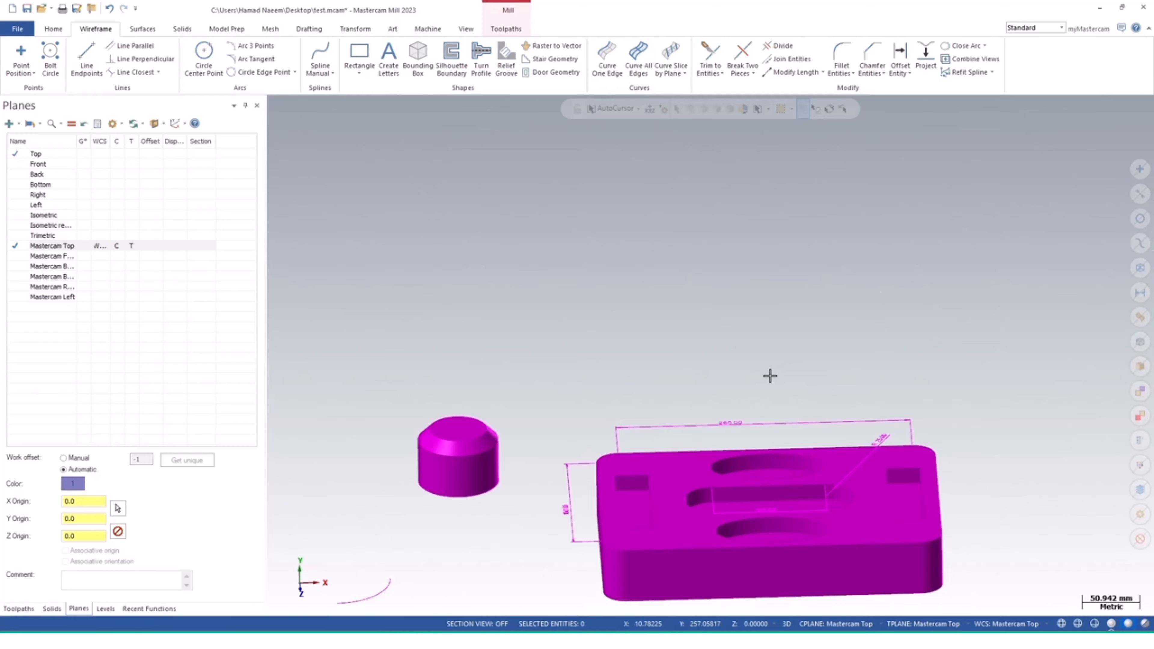
pyautogui.moveTo(825, 320); pyautogui.dragTo(693, 255, button='middle')
pyautogui.click(466, 29)
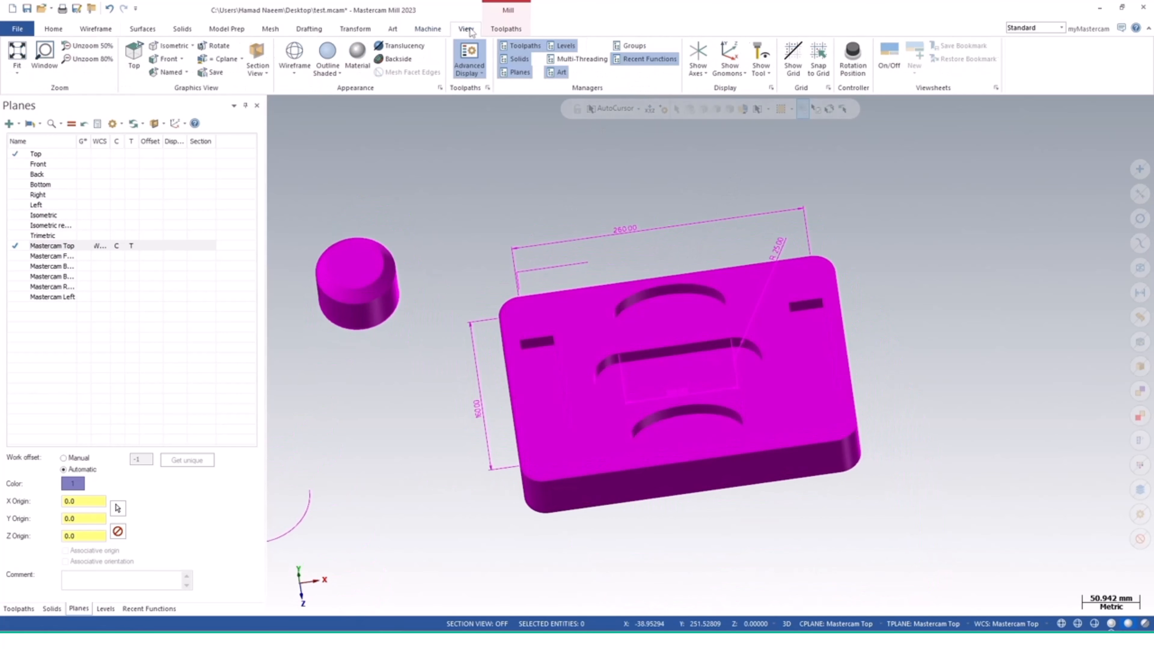
# Step: Switch to the top view and draw a centre-point circle of about 33 mm radius between the cylinder and the plate
pyautogui.click(135, 53)
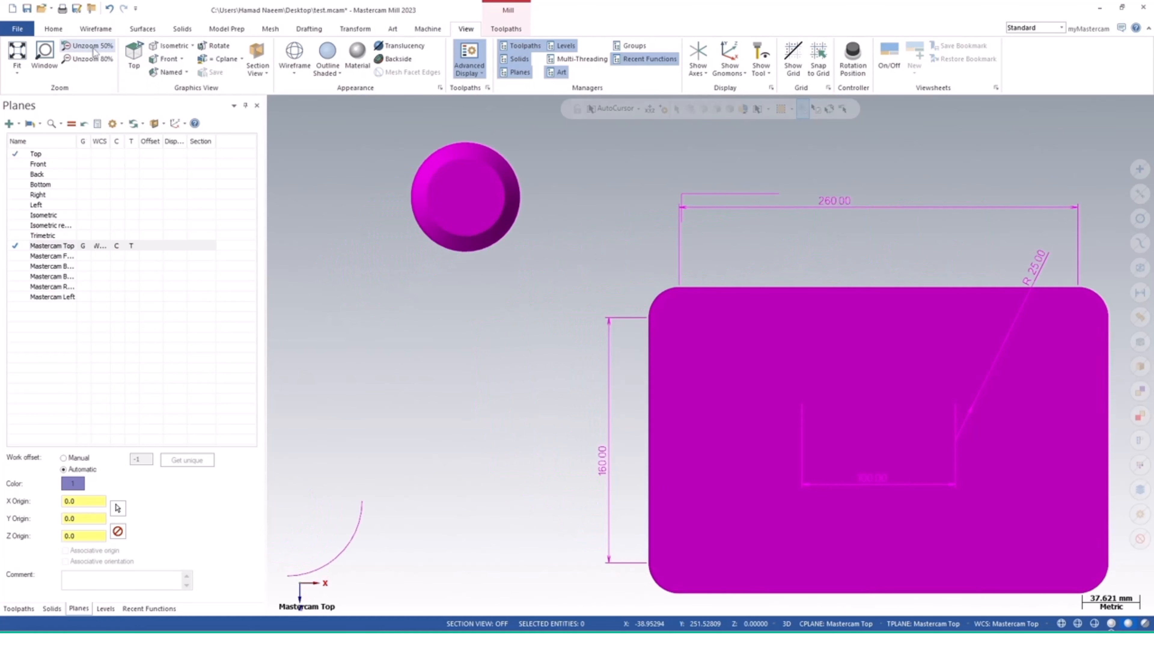
pyautogui.click(95, 29)
pyautogui.click(203, 57)
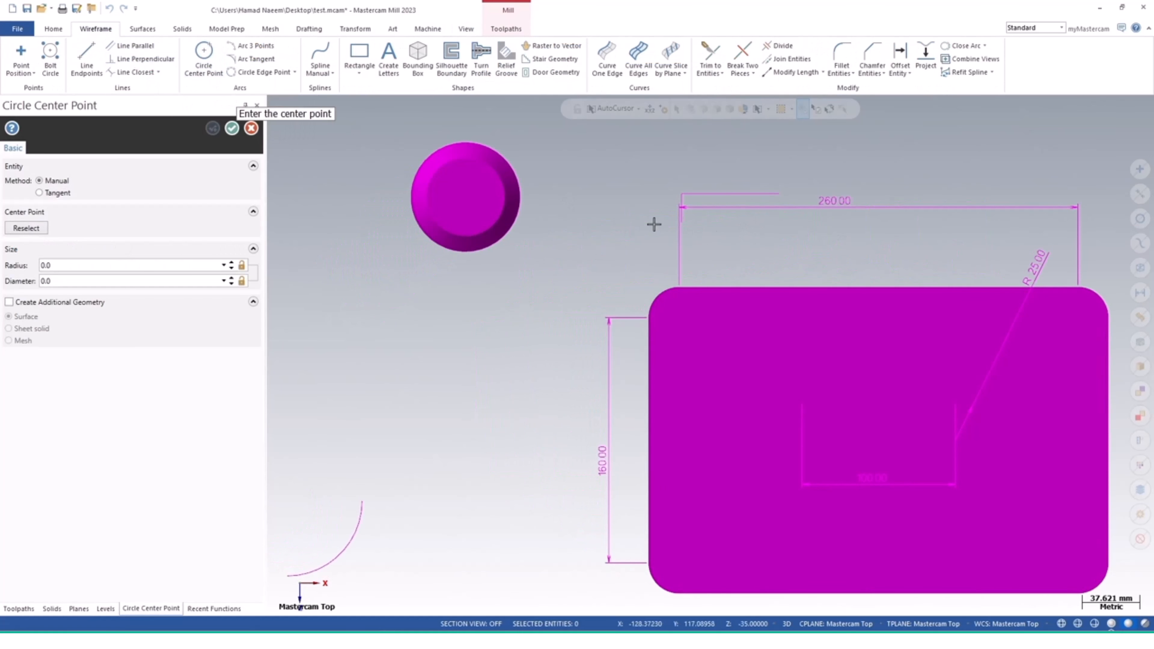
pyautogui.click(618, 229)
pyautogui.click(668, 227)
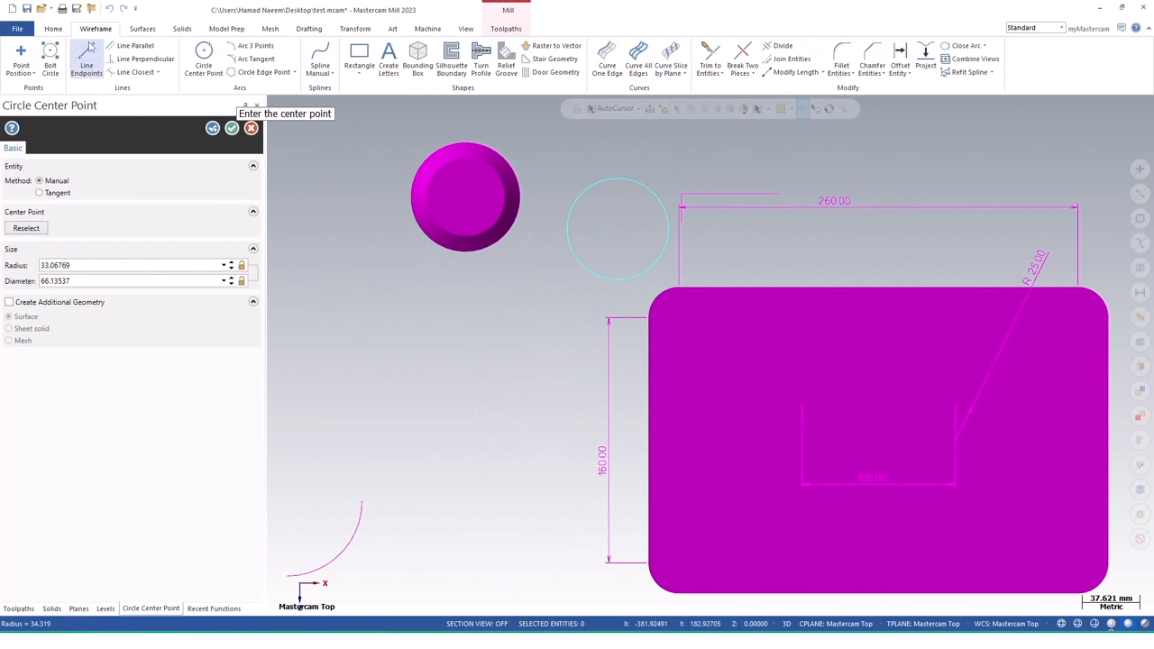
# Step: Draw two lines above the plate: a horizontal one about 172 mm long and a sloping one crossing the 260 mm dimension
pyautogui.click(86, 56)
pyautogui.click(765, 173)
pyautogui.click(1029, 173)
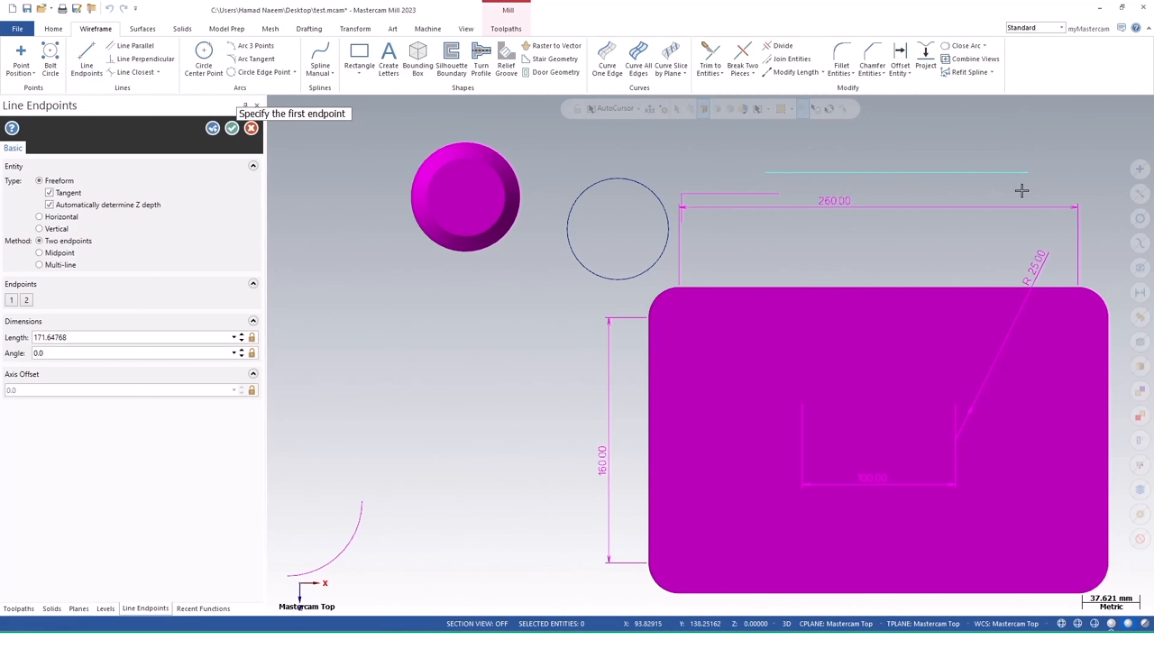
pyautogui.click(1022, 190)
pyautogui.click(781, 264)
# Step: Draw two sloping lines below the cylinder, about 93 mm long at 136° and about 120 mm long at 54°
pyautogui.click(492, 405)
pyautogui.click(389, 306)
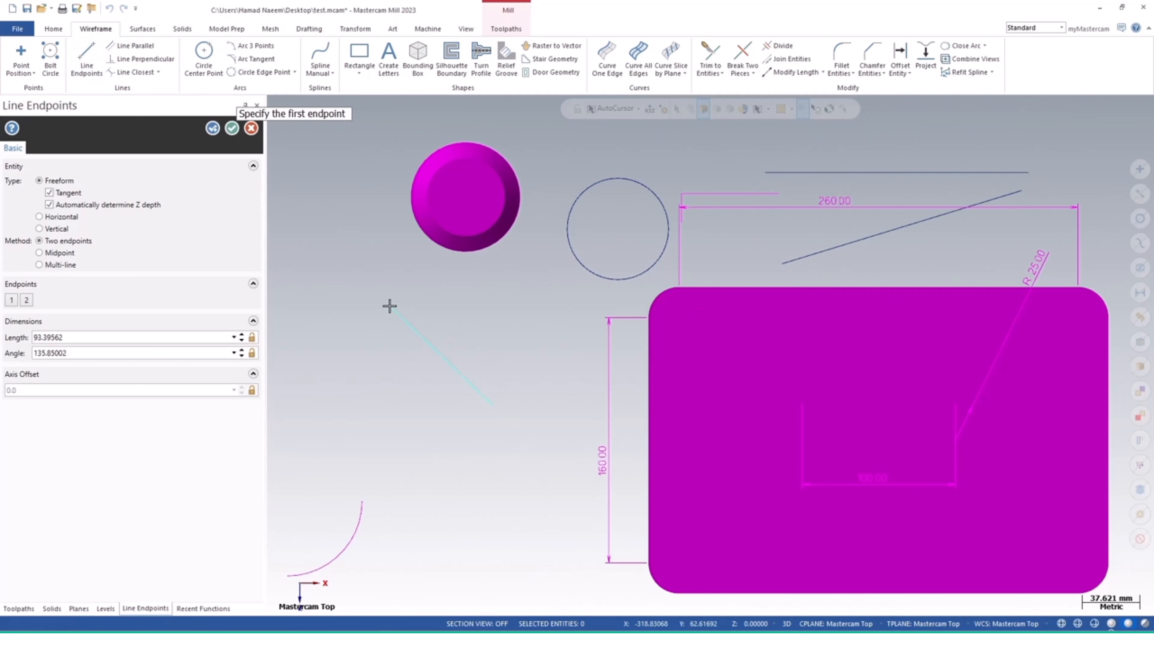
pyautogui.click(453, 507)
pyautogui.click(561, 359)
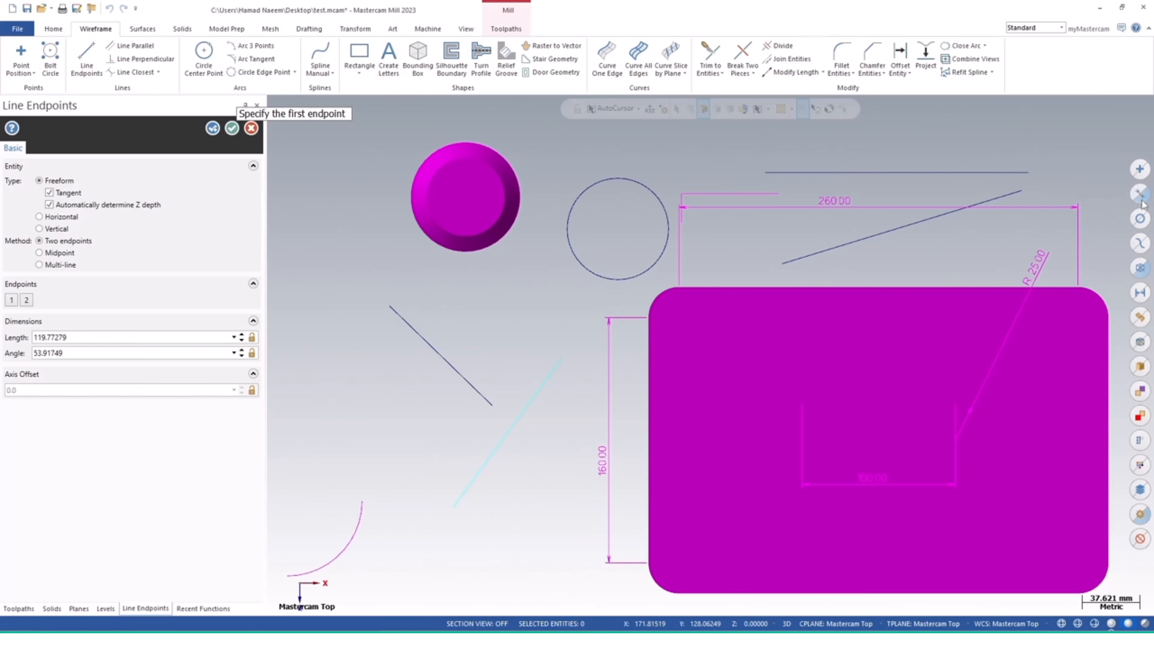
pyautogui.click(237, 130)
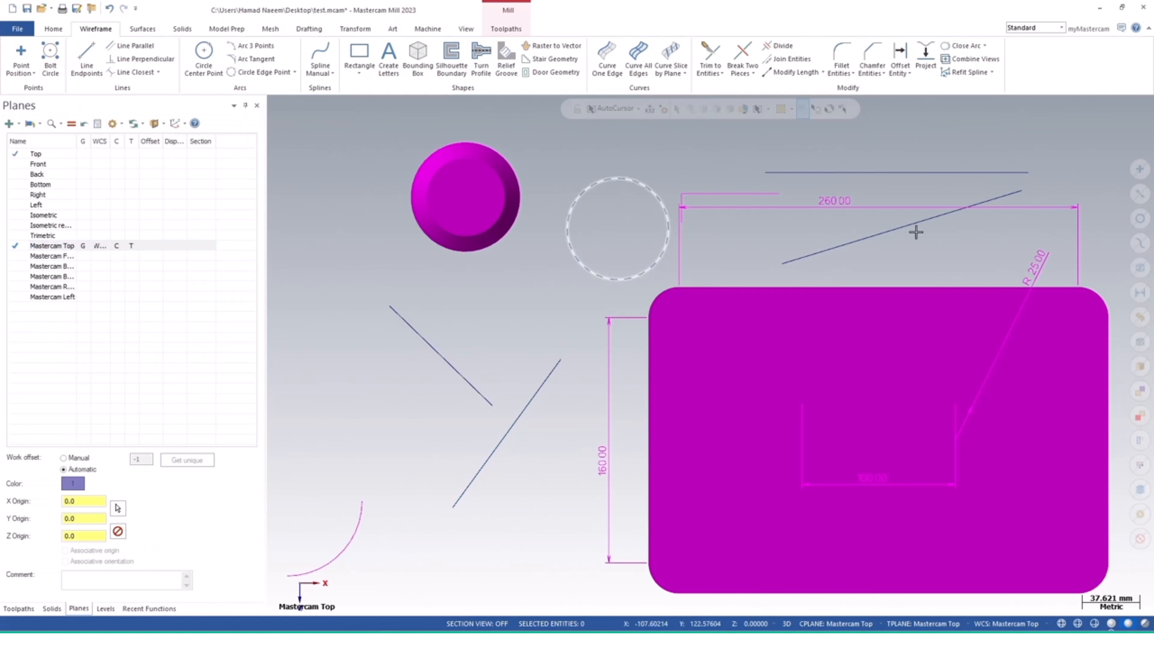
# Step: Try quick selection by type on all lines and arcs, then select all wireframe and solid entities
pyautogui.click(1140, 196)
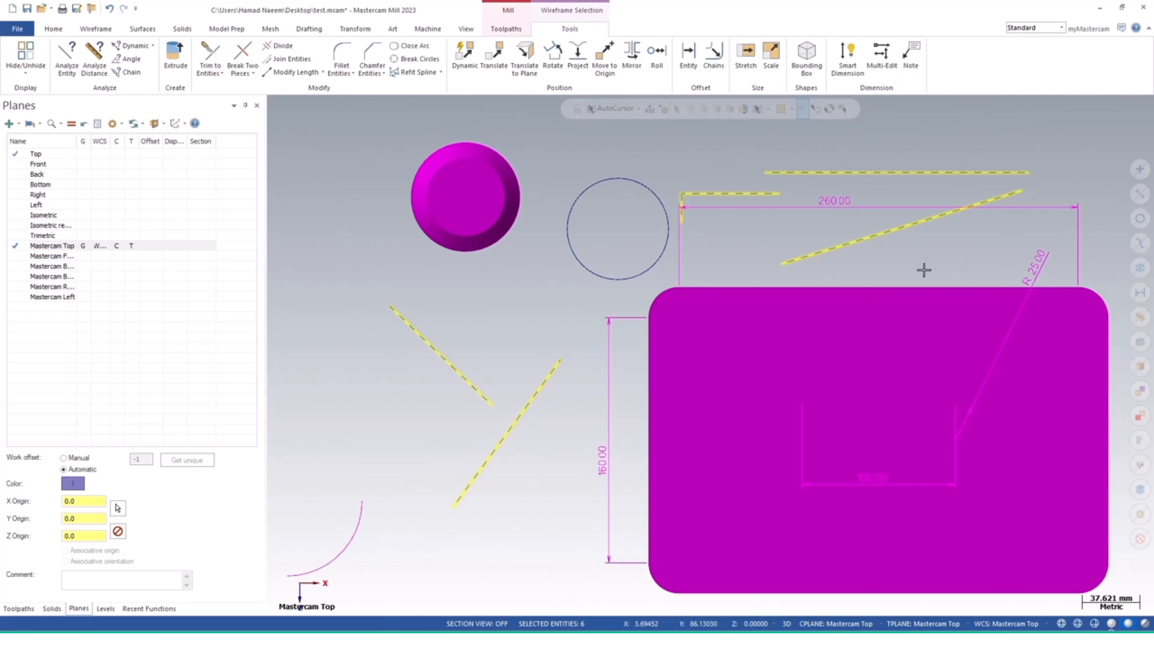
pyautogui.click(1141, 218)
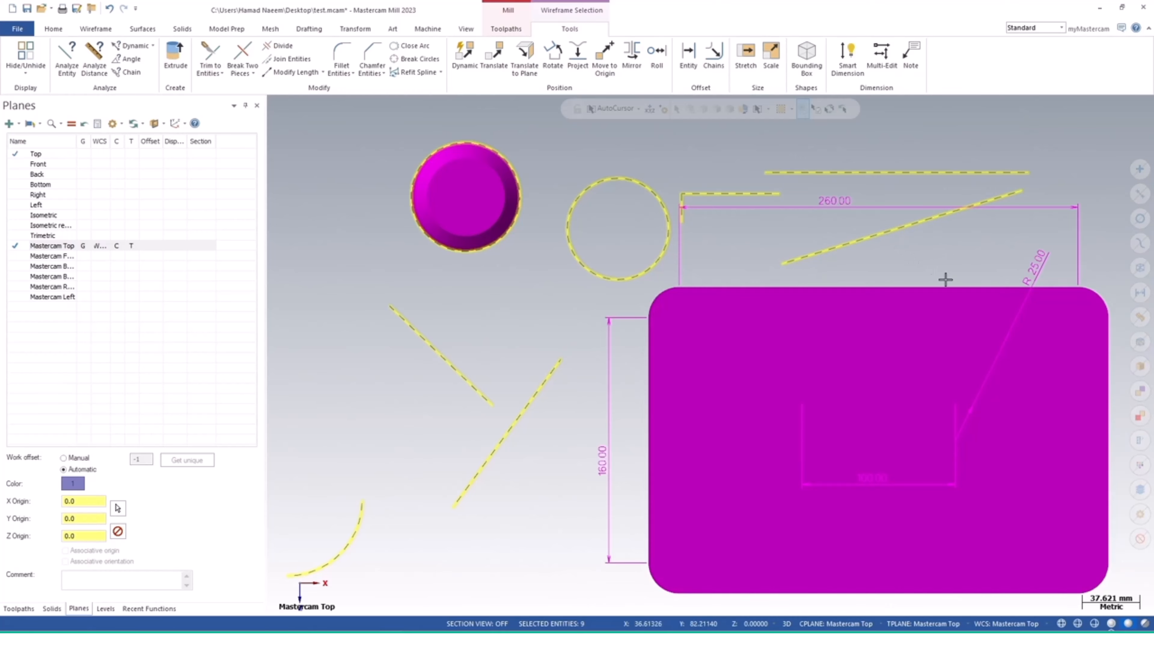
pyautogui.click(1141, 267)
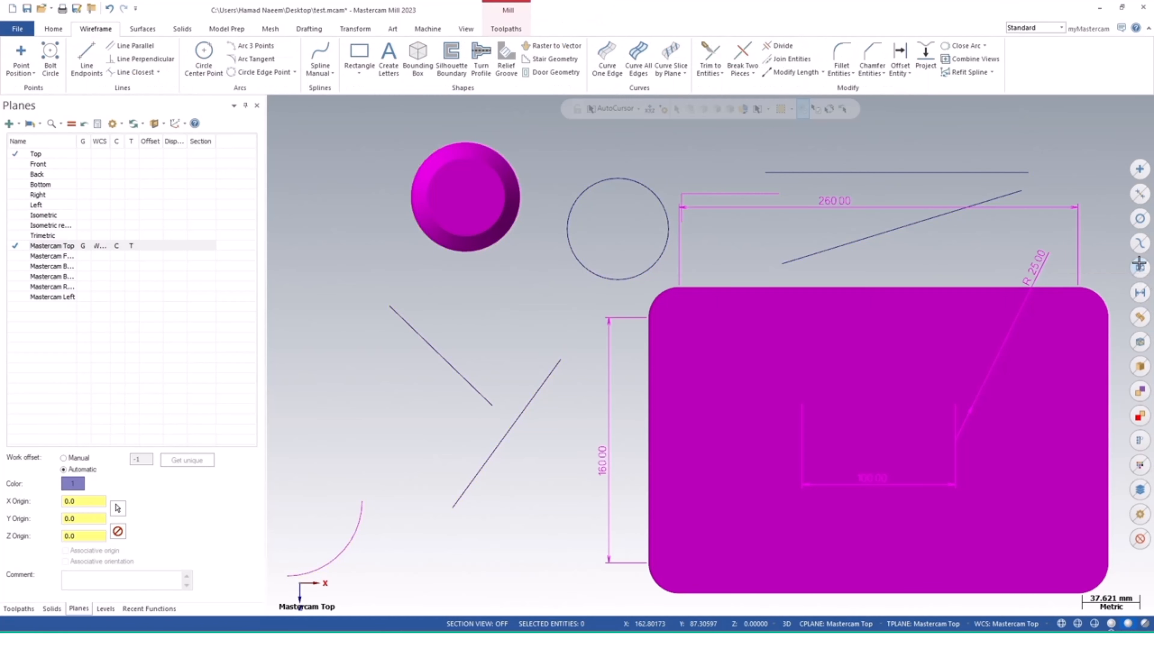
pyautogui.click(1141, 267)
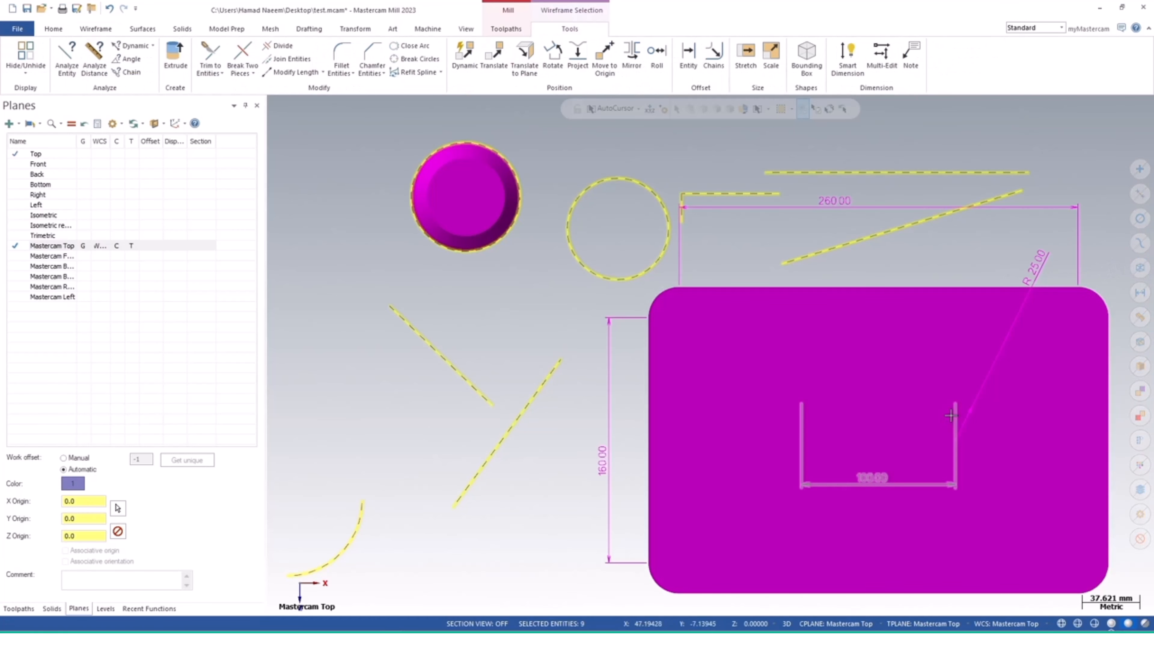
pyautogui.moveTo(950, 420); pyautogui.dragTo(889, 394, button='middle')
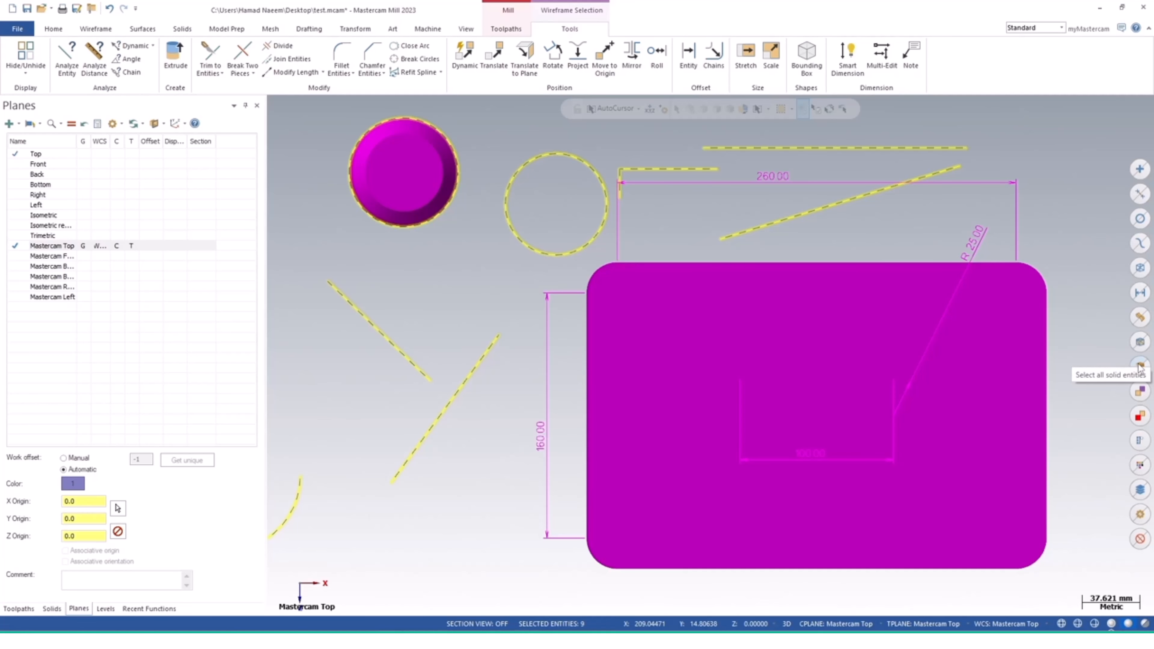
pyautogui.click(1141, 367)
pyautogui.moveTo(782, 484); pyautogui.dragTo(762, 324, button='middle')
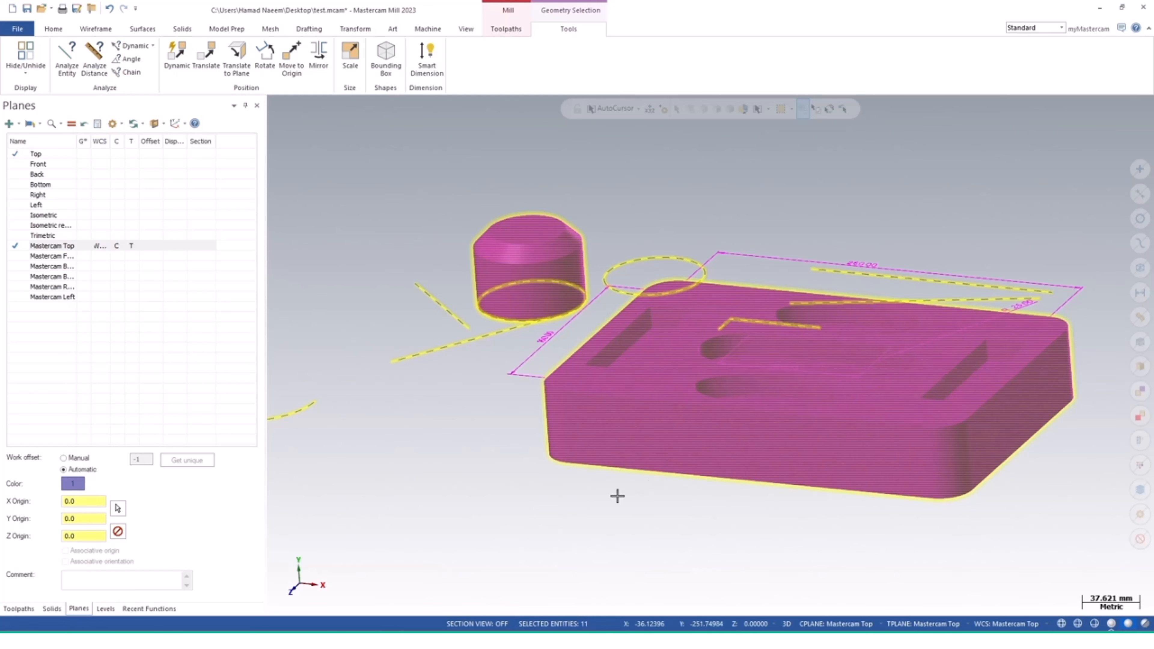
pyautogui.moveTo(617, 496); pyautogui.dragTo(641, 510, button='middle')
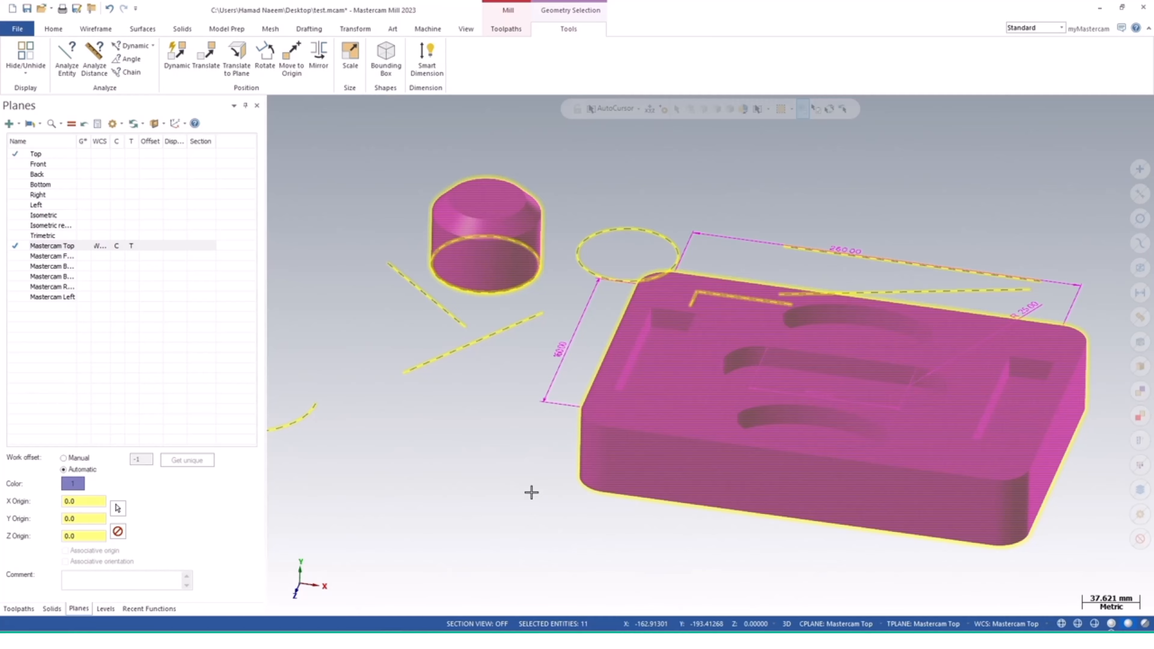
# Step: Show the grid and view the plate from the top
pyautogui.click(465, 29)
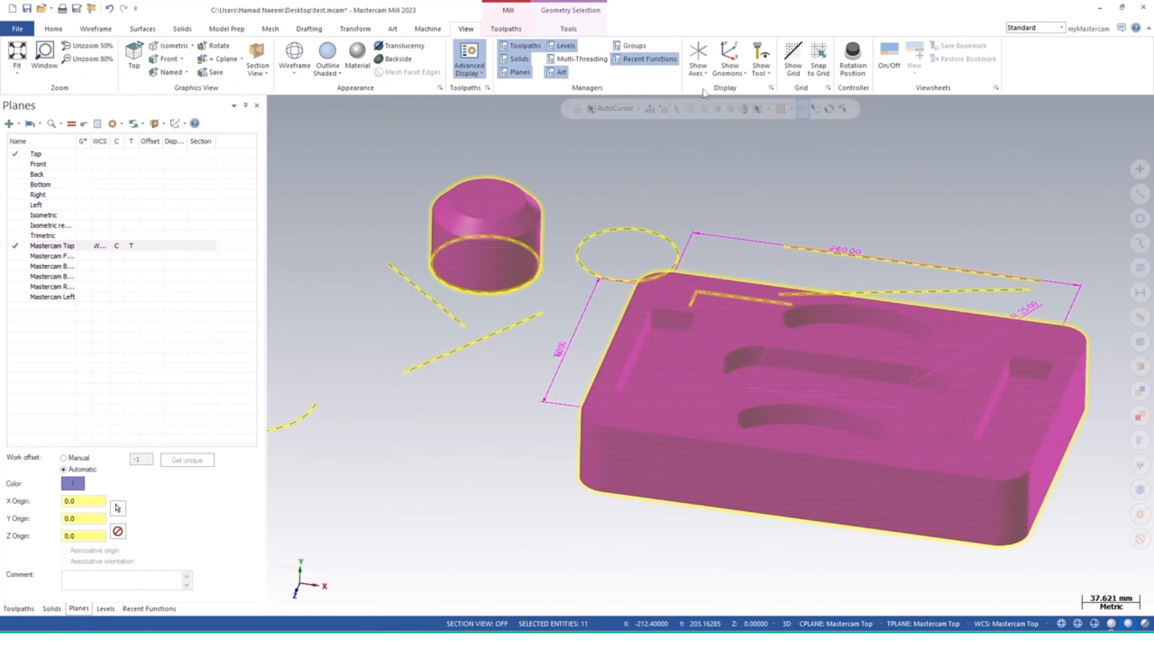
pyautogui.click(794, 59)
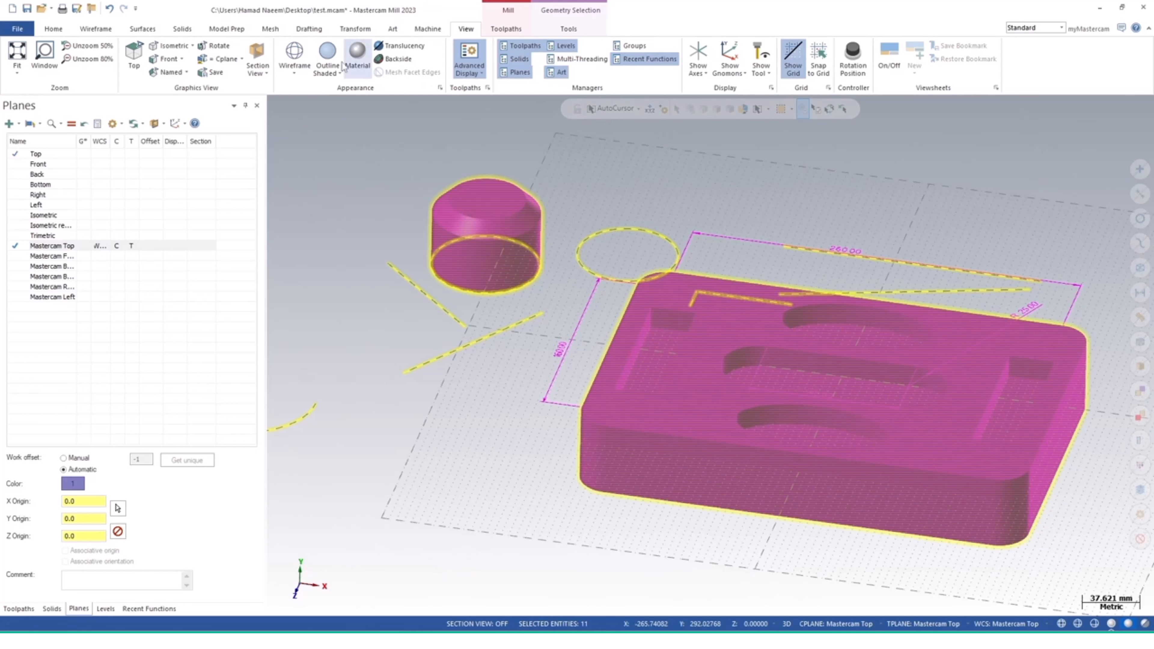
pyautogui.click(138, 52)
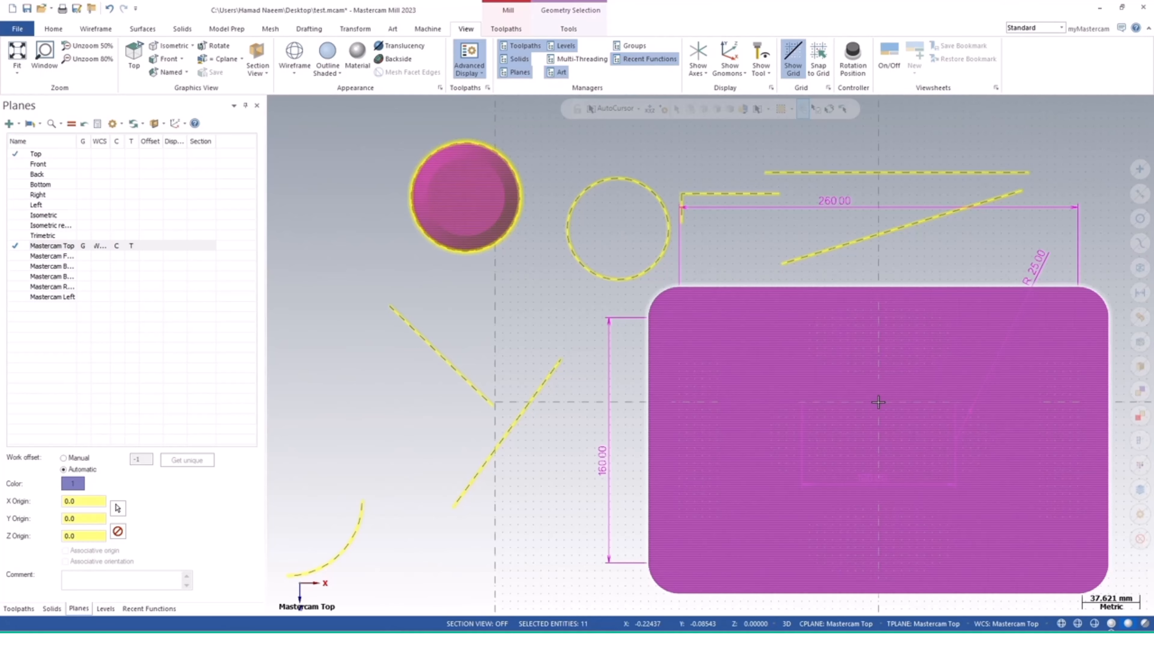
pyautogui.moveTo(878, 401); pyautogui.dragTo(737, 348, button='middle')
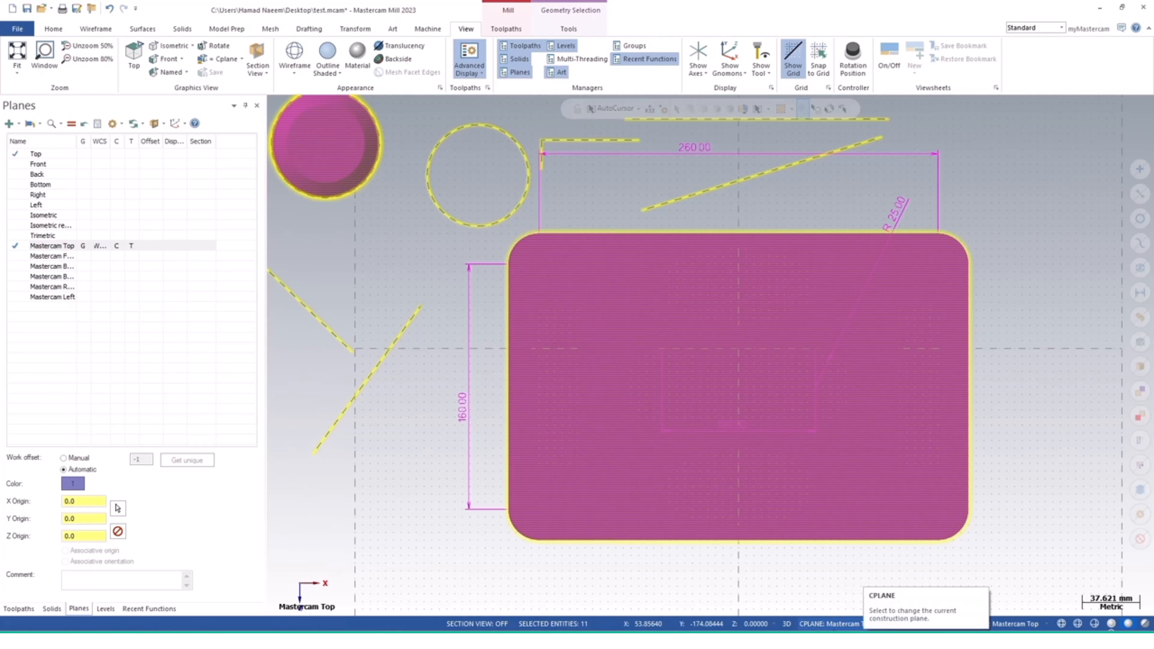
# Step: Look through the planes offered for the construction plane, the tool plane and the WCS
pyautogui.click(831, 625)
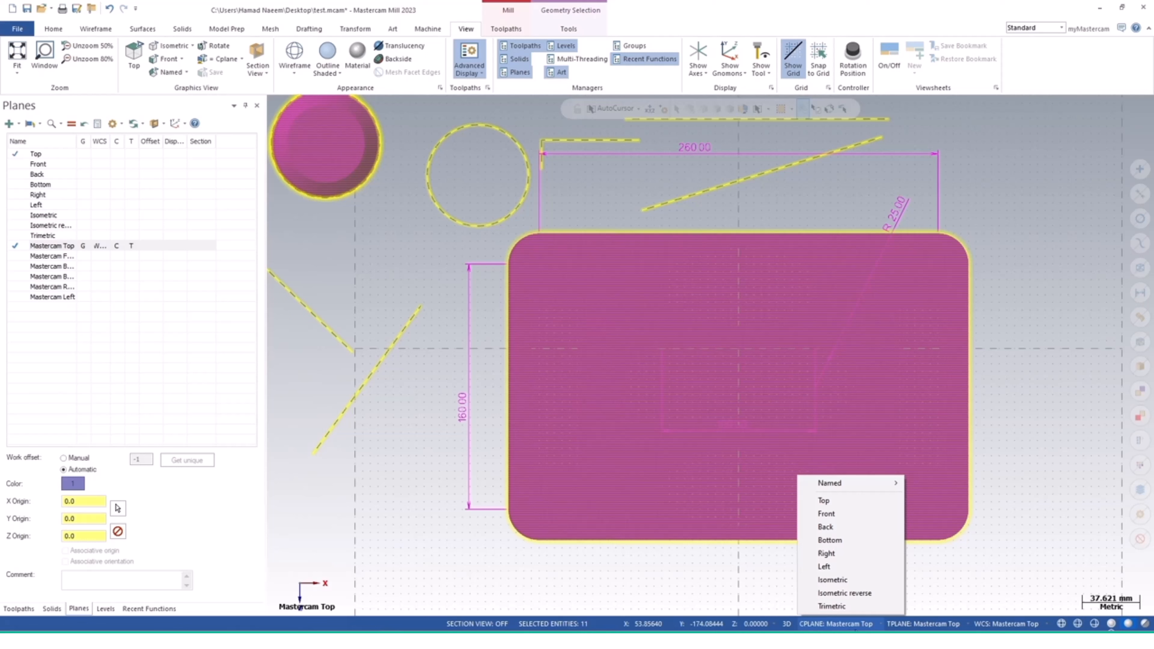
pyautogui.click(924, 626)
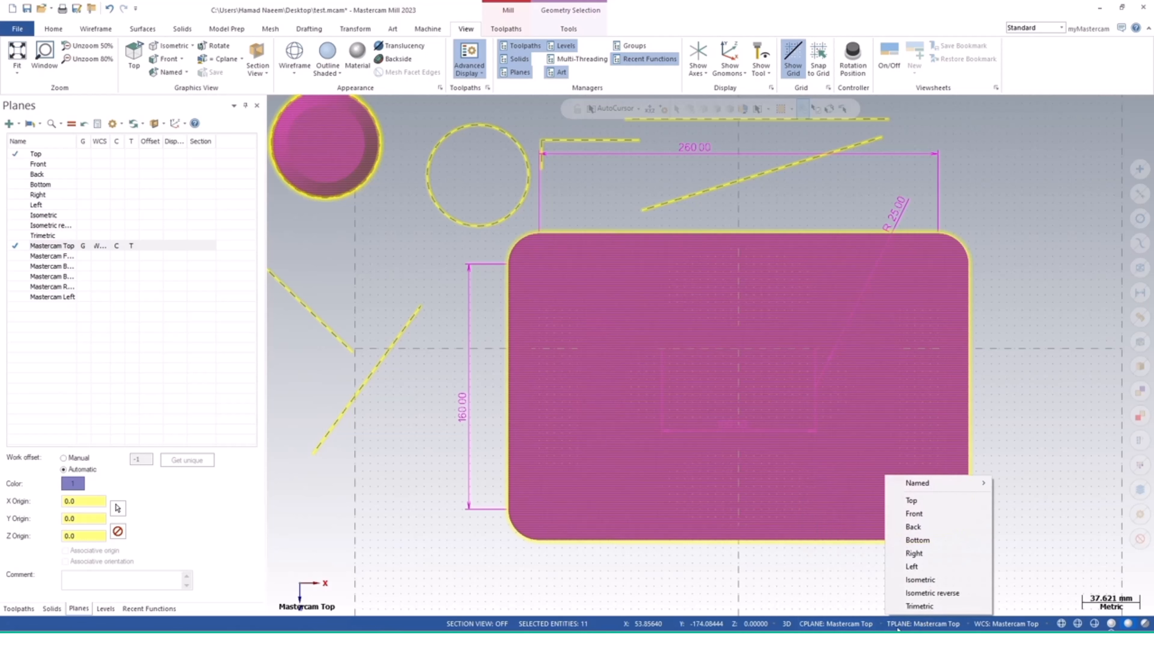
pyautogui.click(1004, 625)
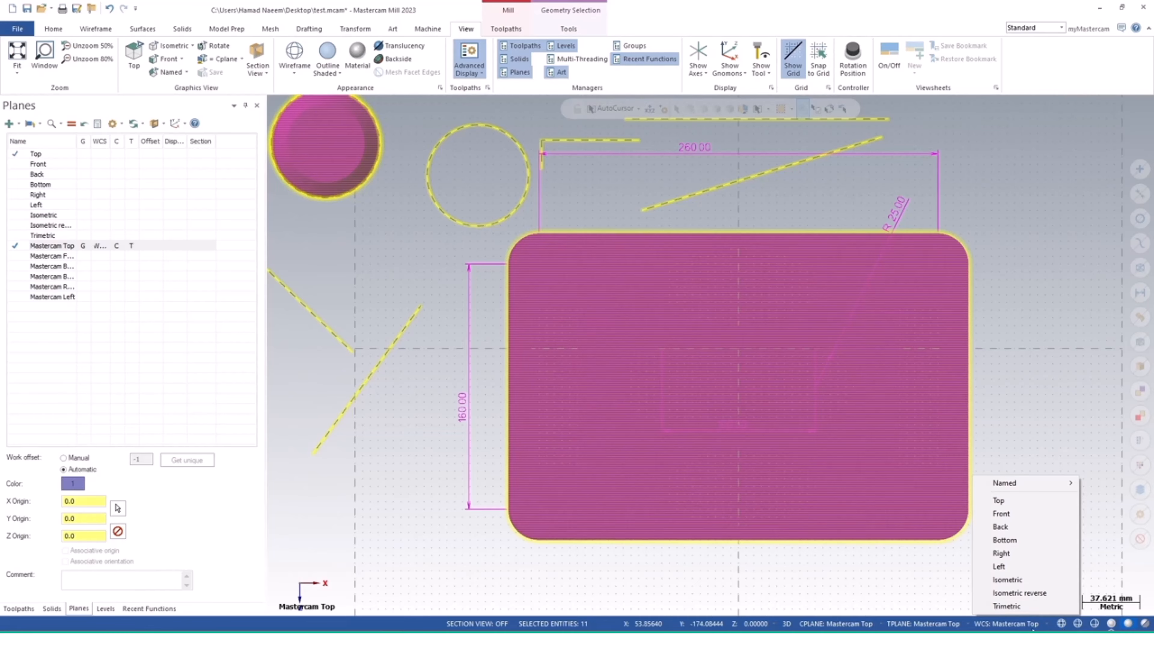
pyautogui.click(1048, 626)
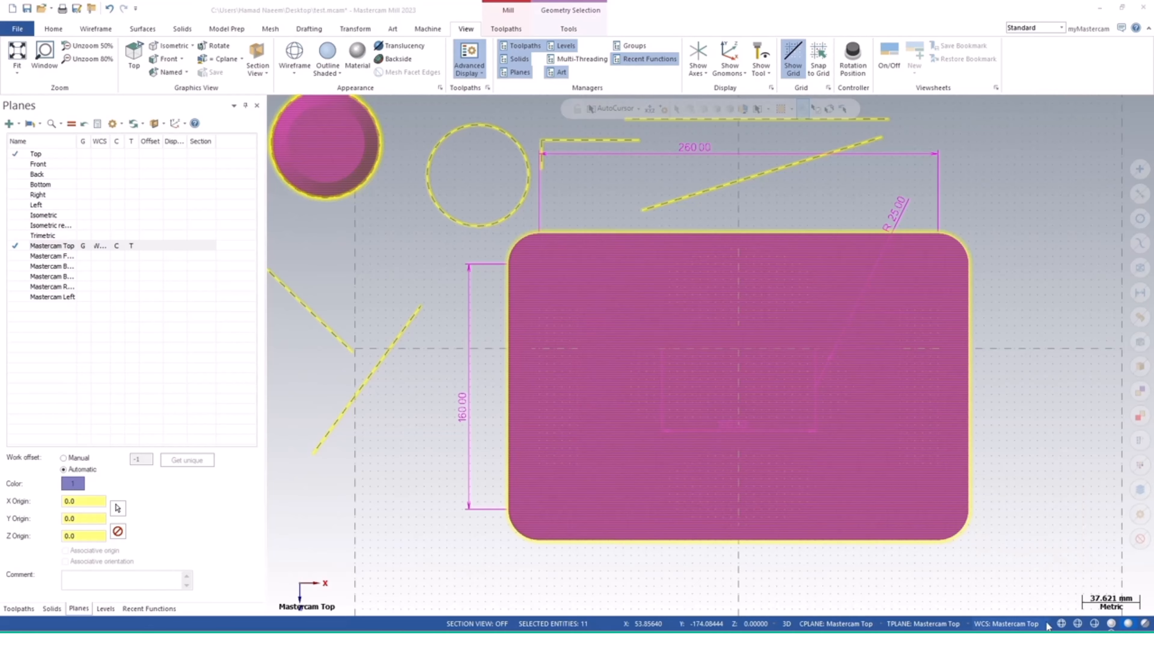
# Step: View the model in wireframe display, then in wireframe with dimmed hidden lines
pyautogui.click(1063, 625)
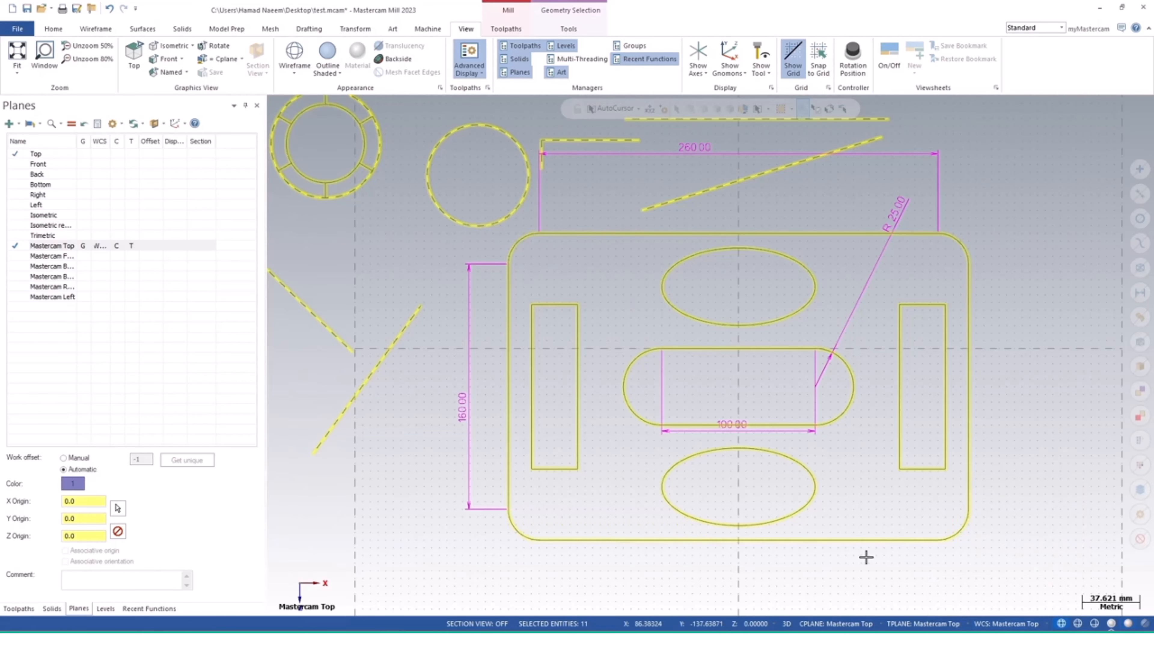
pyautogui.moveTo(866, 557); pyautogui.dragTo(805, 499, button='middle')
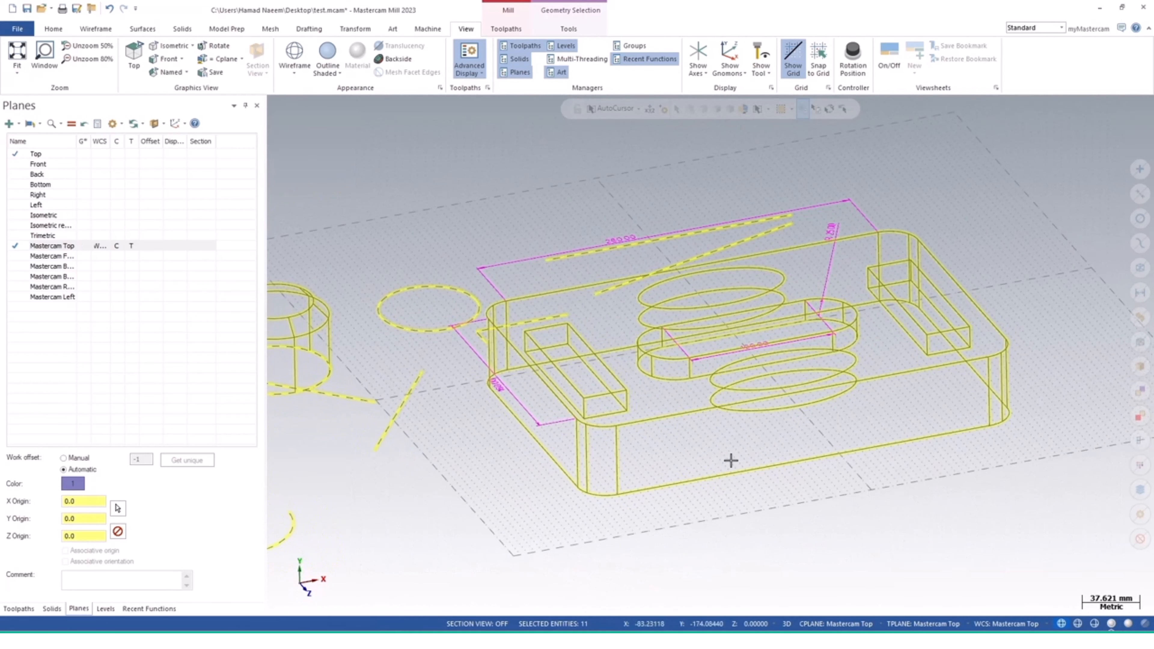
pyautogui.click(1076, 624)
pyautogui.moveTo(936, 529); pyautogui.dragTo(919, 566, button='middle')
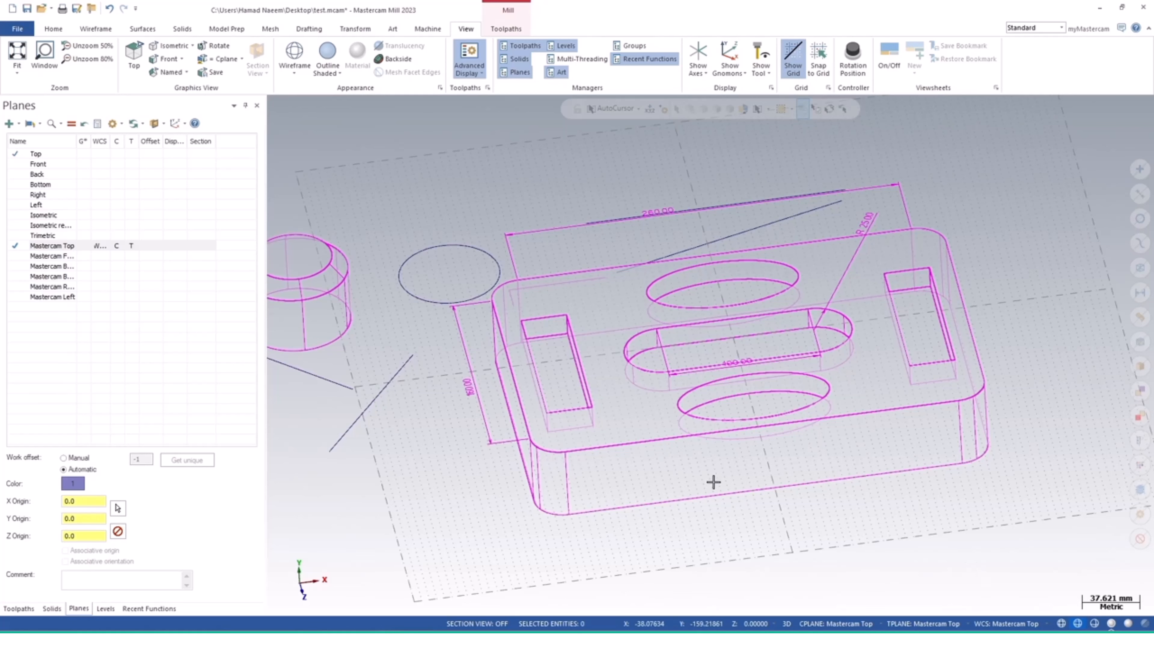
# Step: Select all entities and compare the wireframe display without hidden lines to the one with dimmed hidden lines
pyautogui.hotkey('ctrl', 'a')
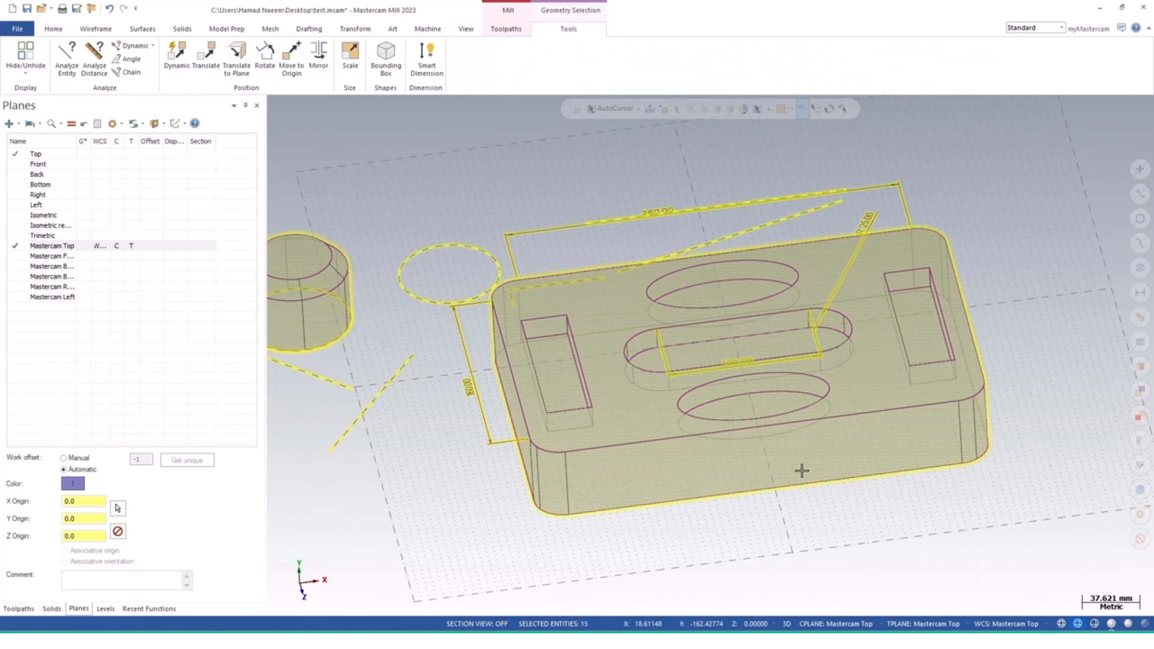
pyautogui.click(1096, 623)
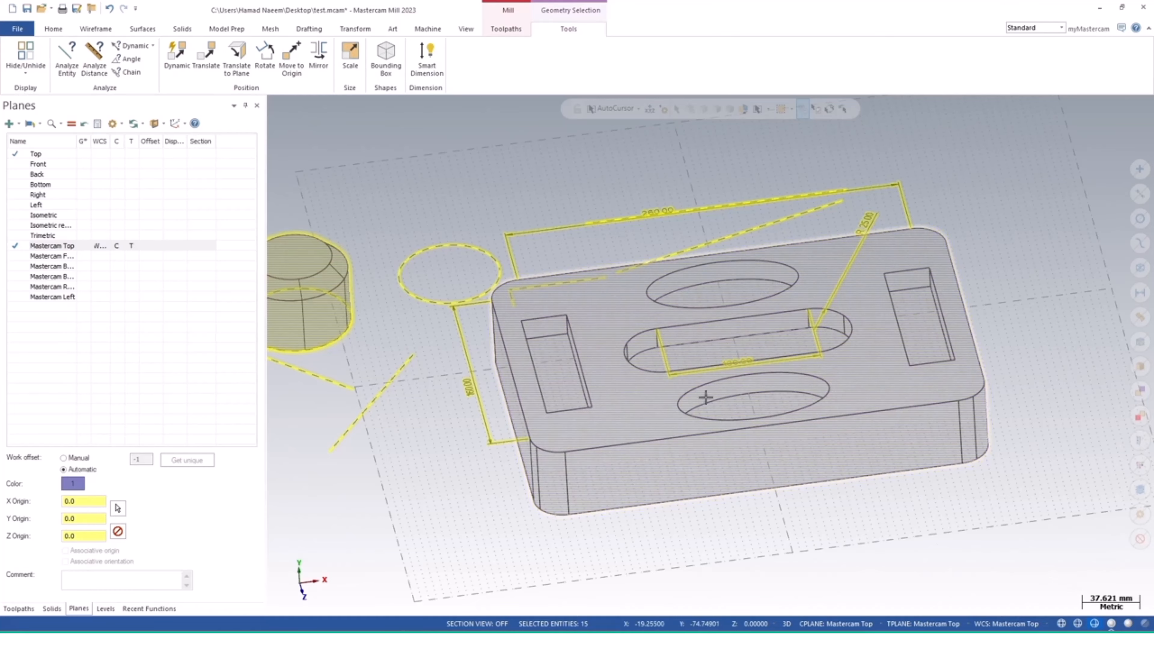
pyautogui.moveTo(690, 452)
pyautogui.mouseDown(button='middle')
pyautogui.moveTo(729, 425)
pyautogui.moveTo(669, 455)
pyautogui.mouseUp(button='middle')
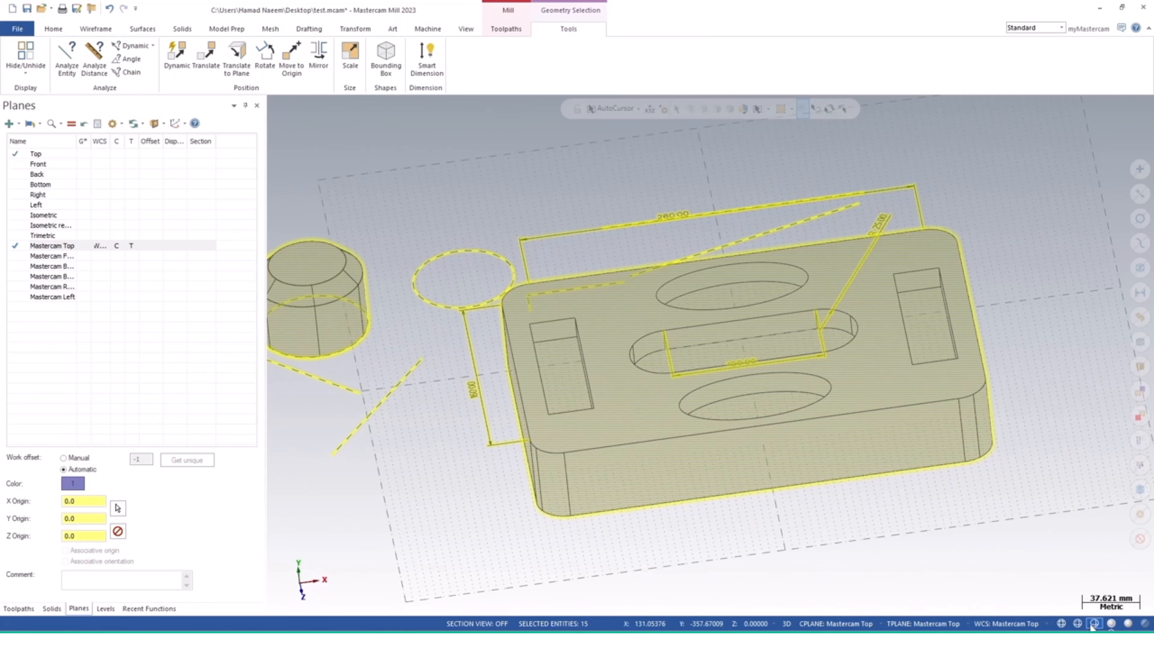
pyautogui.moveTo(866, 562); pyautogui.dragTo(1002, 590, button='middle')
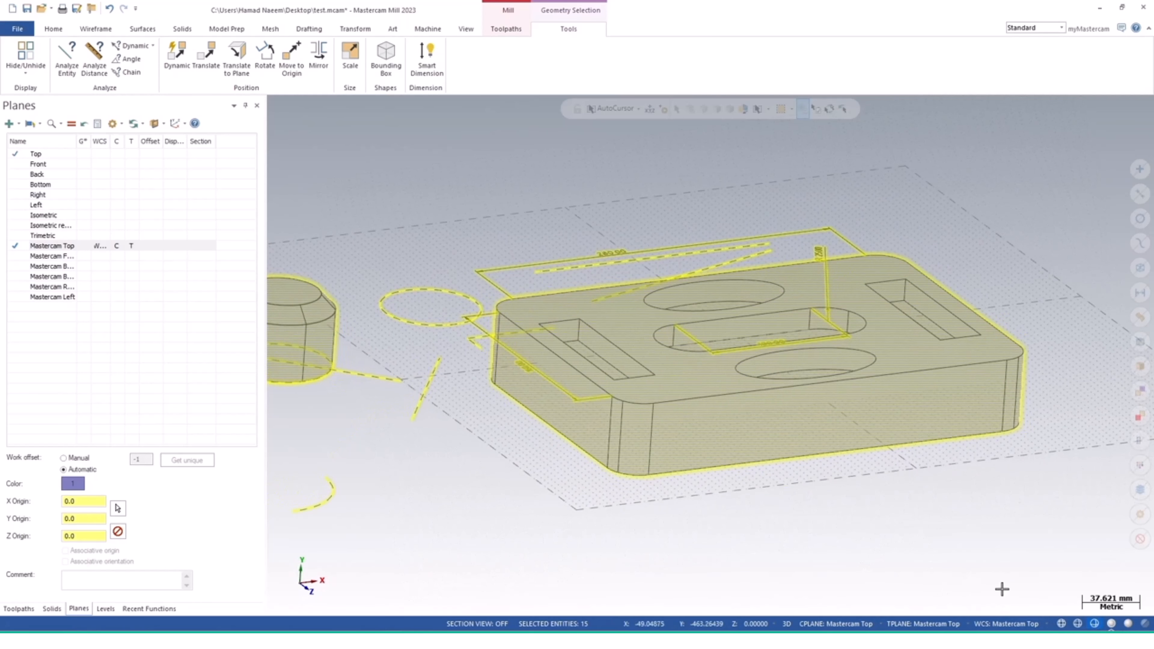
pyautogui.click(1078, 625)
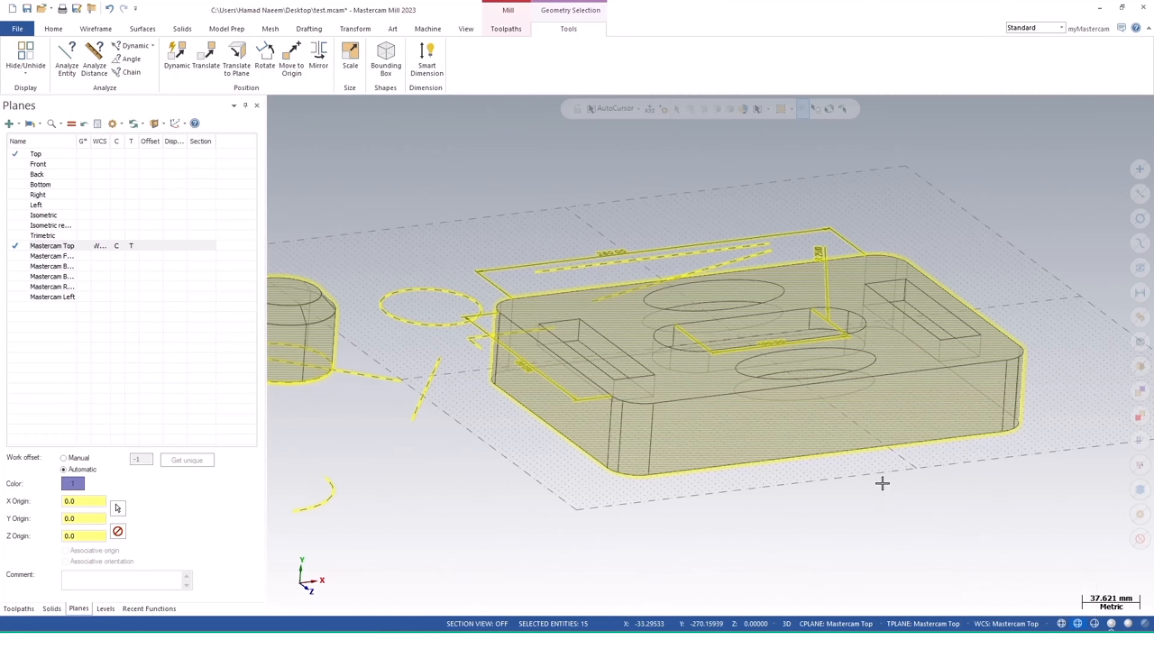
pyautogui.moveTo(882, 483)
pyautogui.mouseDown(button='middle')
pyautogui.moveTo(806, 463)
pyautogui.moveTo(776, 482)
pyautogui.mouseUp(button='middle')
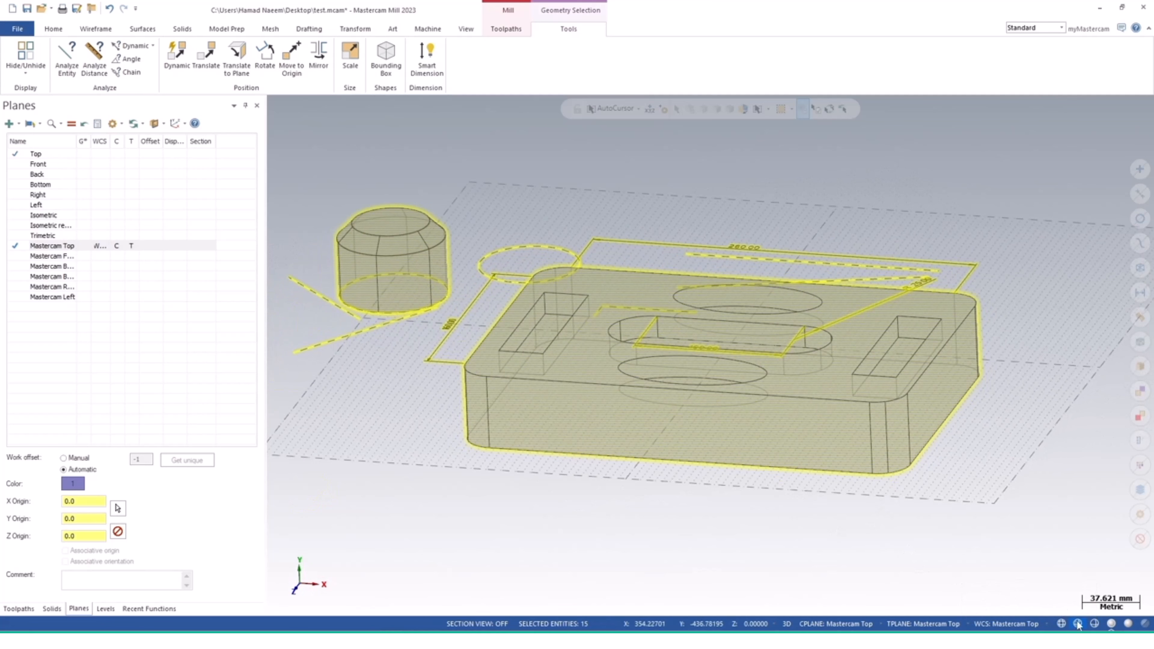
# Step: Display the model outline shaded, then plain shaded without outlines, and clear the selection
pyautogui.click(1111, 624)
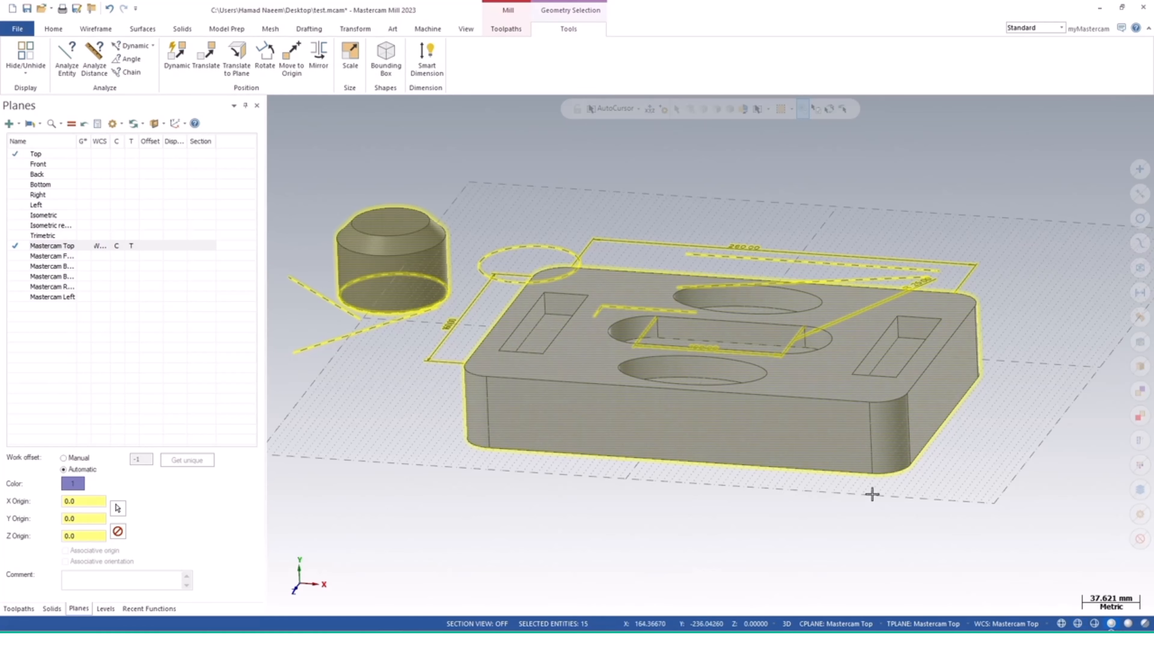
pyautogui.click(1129, 625)
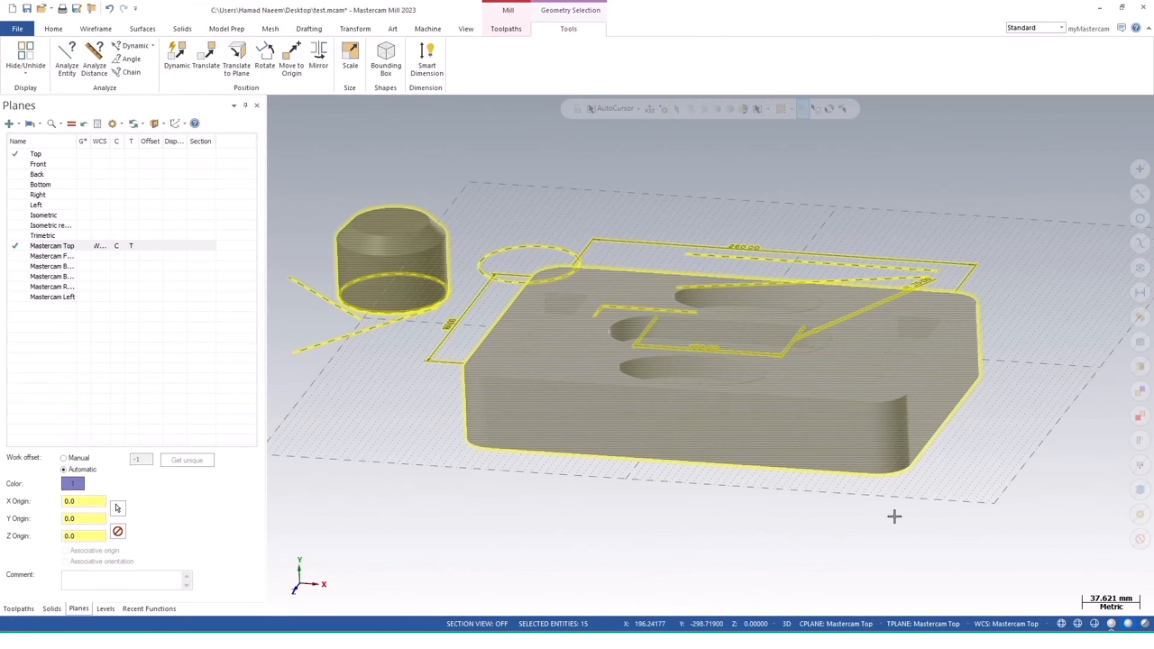
pyautogui.moveTo(802, 481); pyautogui.dragTo(783, 516, button='middle')
pyautogui.press('Escape')
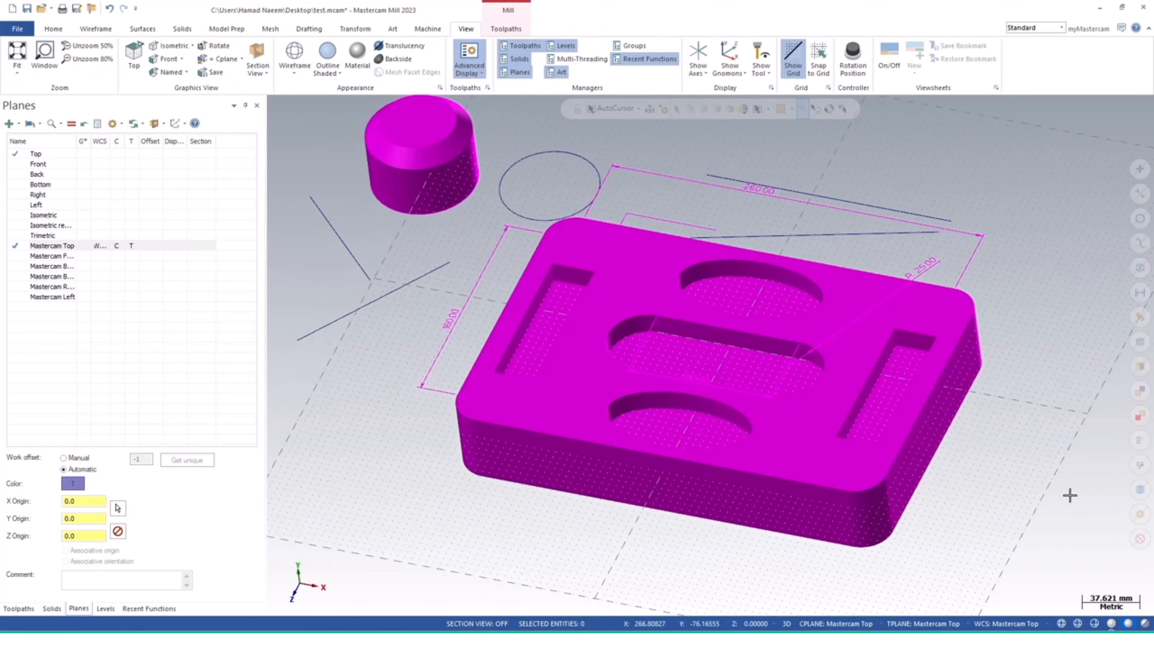
pyautogui.moveTo(1069, 492); pyautogui.dragTo(1053, 596, button='middle')
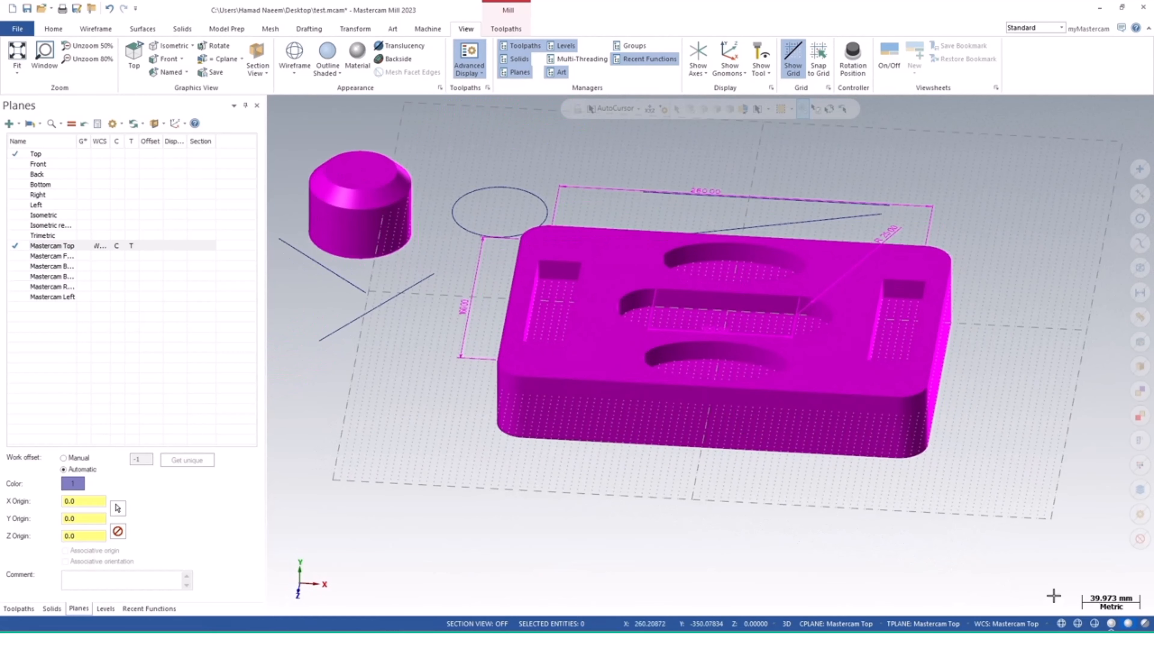
# Step: Turn on translucent display for the shaded solids and inspect the plate and chamfered cylinder from a low side angle and from above
pyautogui.click(1146, 625)
pyautogui.moveTo(623, 510); pyautogui.dragTo(546, 455, button='middle')
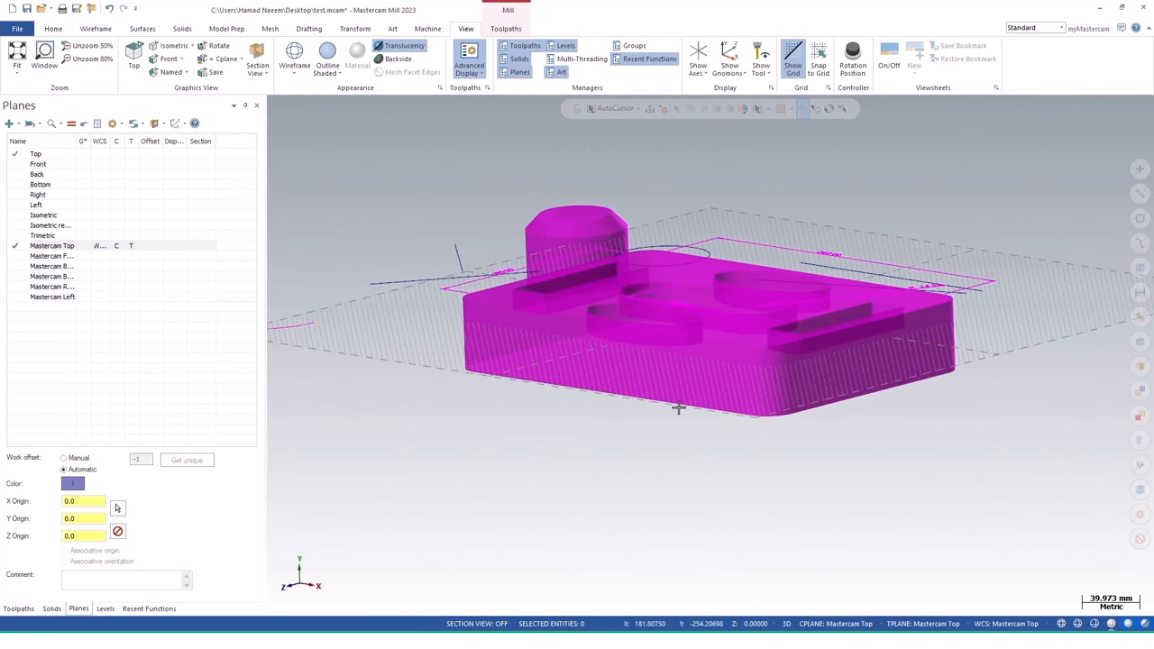
pyautogui.moveTo(680, 405); pyautogui.dragTo(818, 496, button='middle')
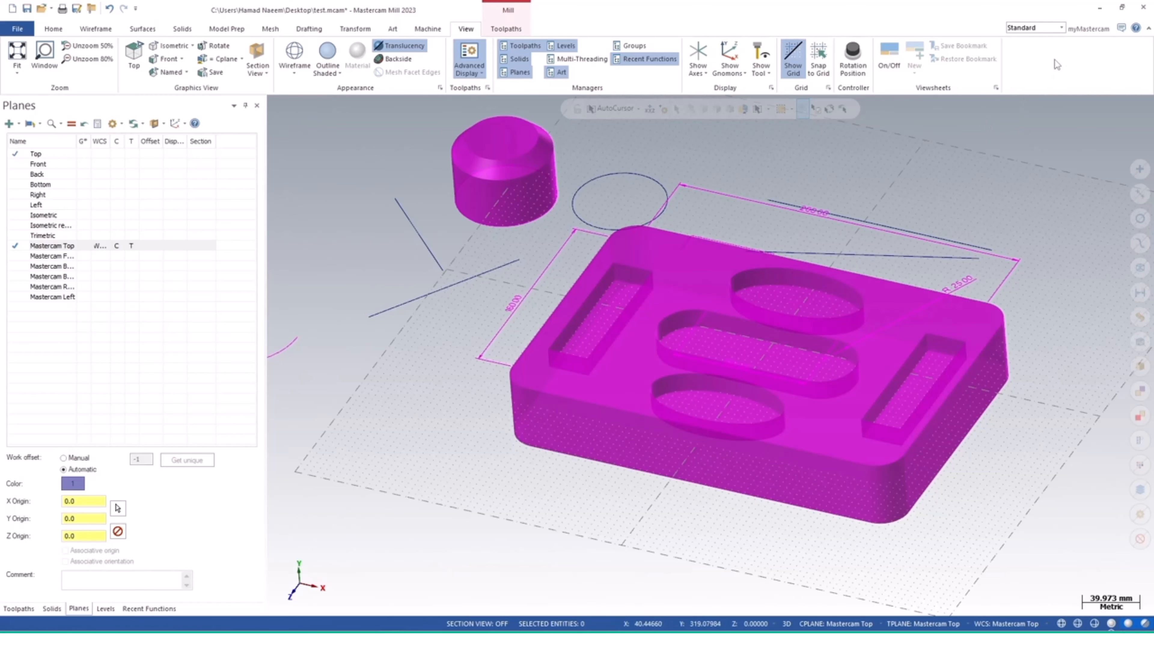
# Step: Switch the interface from the Standard to the Simplified command set and look through its Home and Wireframe commands
pyautogui.click(1062, 28)
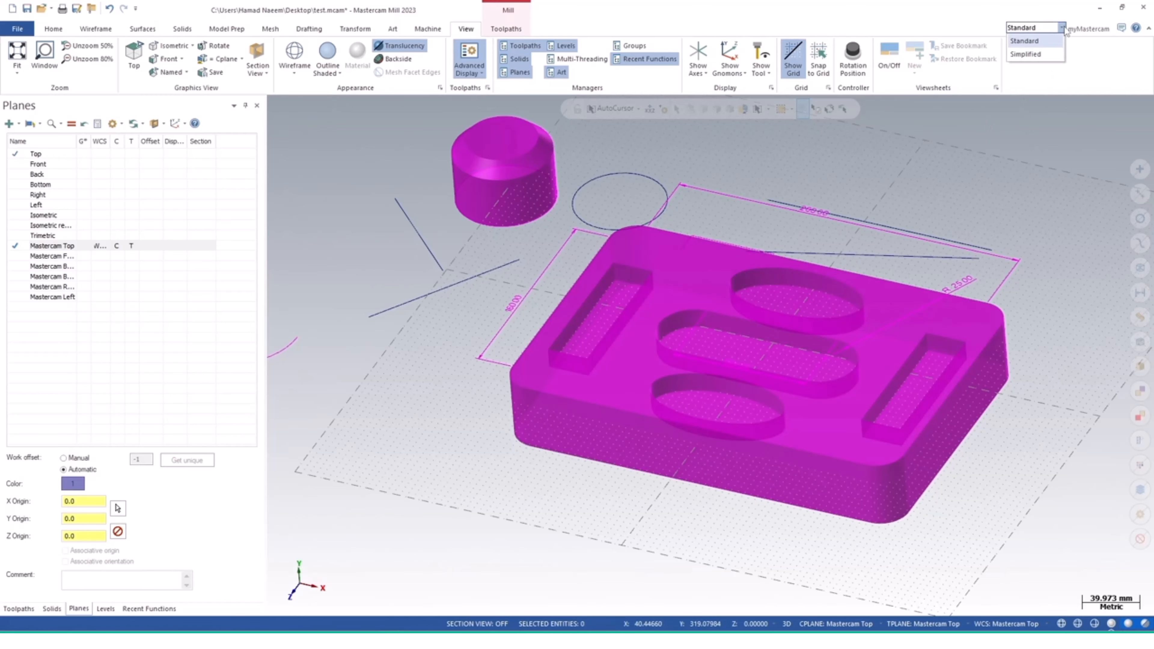
pyautogui.click(1039, 53)
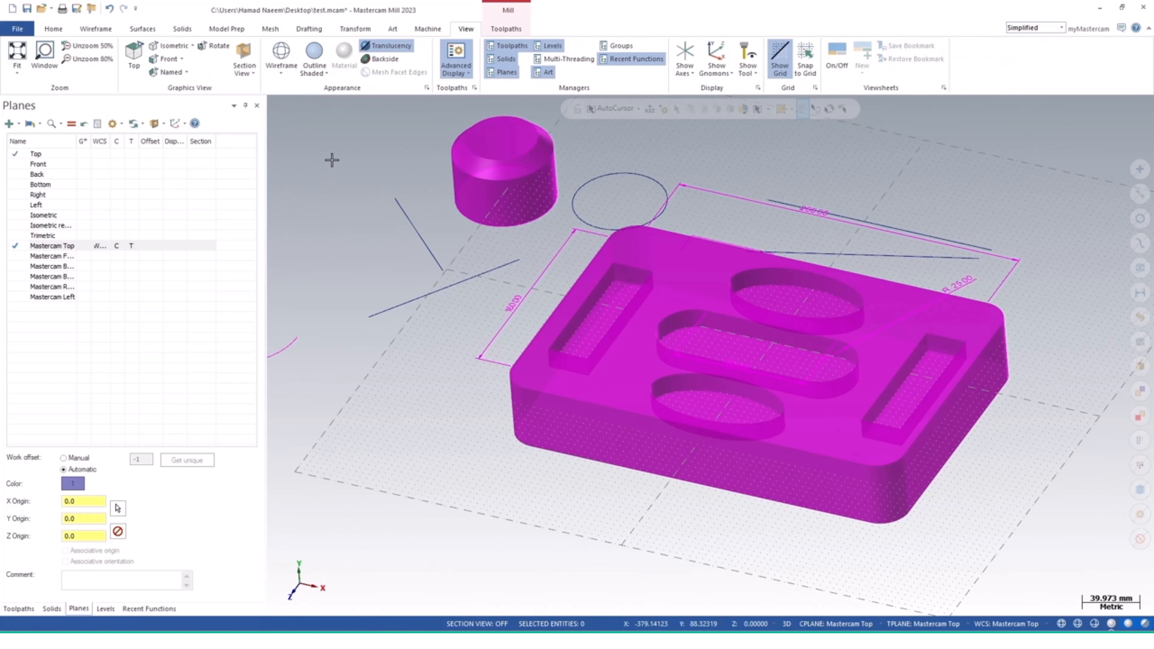
pyautogui.click(59, 31)
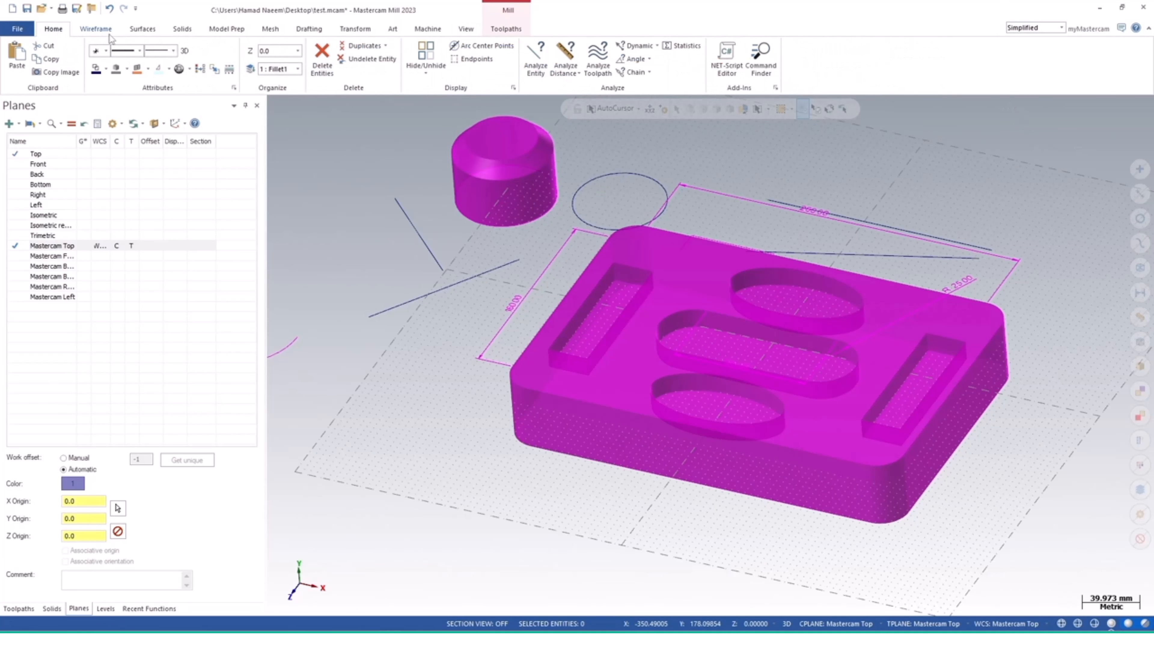
pyautogui.click(98, 30)
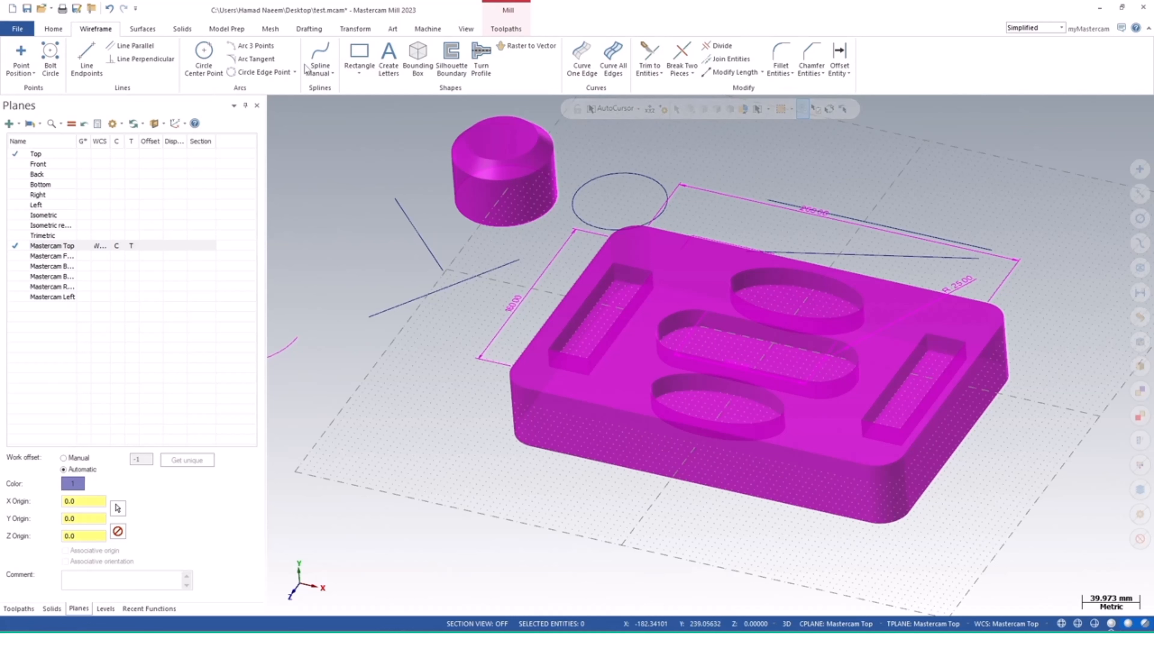
# Step: Compare the Wireframe commands of the Standard command set with the Simplified one, ending on Simplified
pyautogui.click(1063, 30)
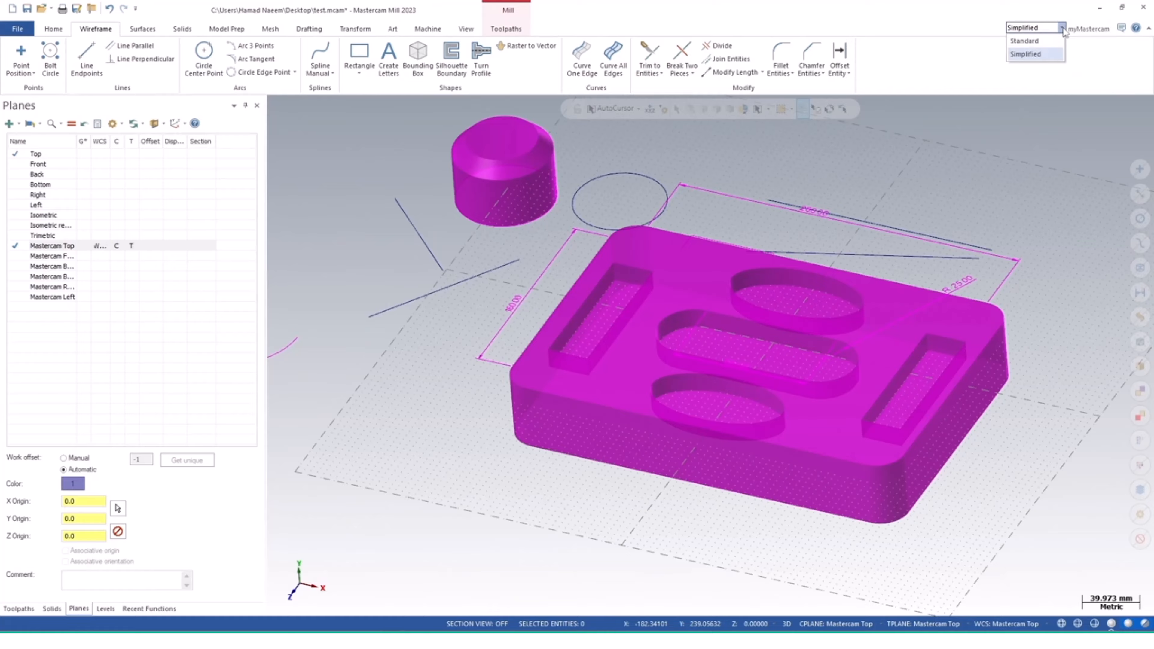
pyautogui.click(1035, 41)
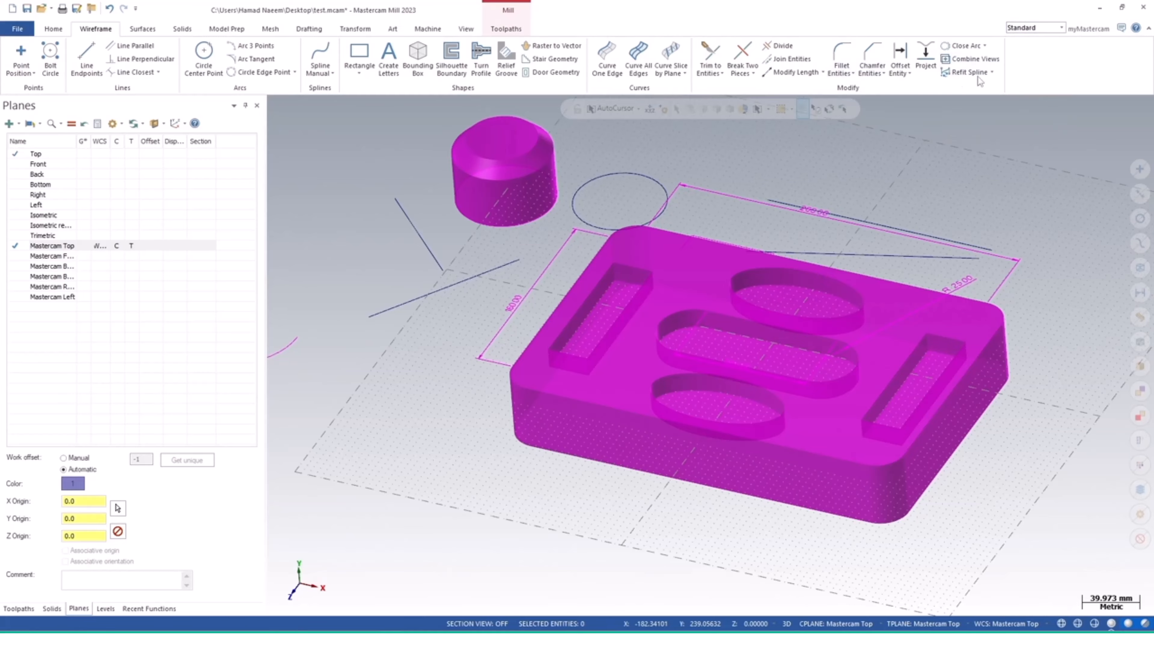
pyautogui.click(1061, 23)
pyautogui.click(1027, 54)
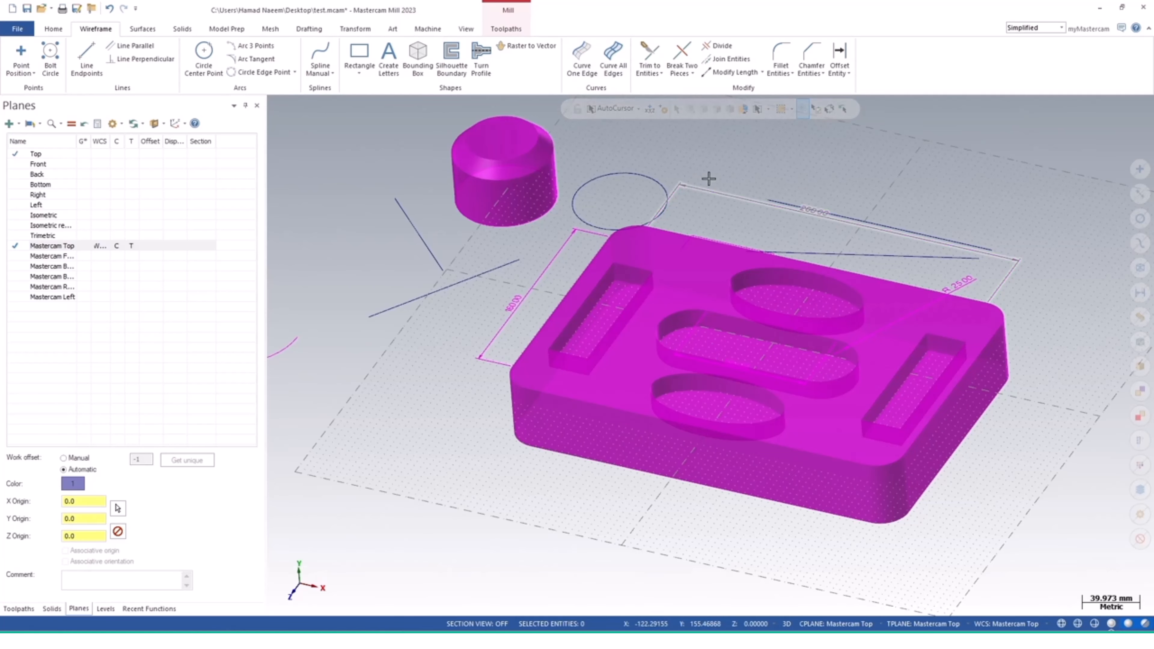
pyautogui.moveTo(708, 178)
pyautogui.mouseDown(button='middle')
pyautogui.moveTo(685, 141)
pyautogui.moveTo(688, 189)
pyautogui.mouseUp(button='middle')
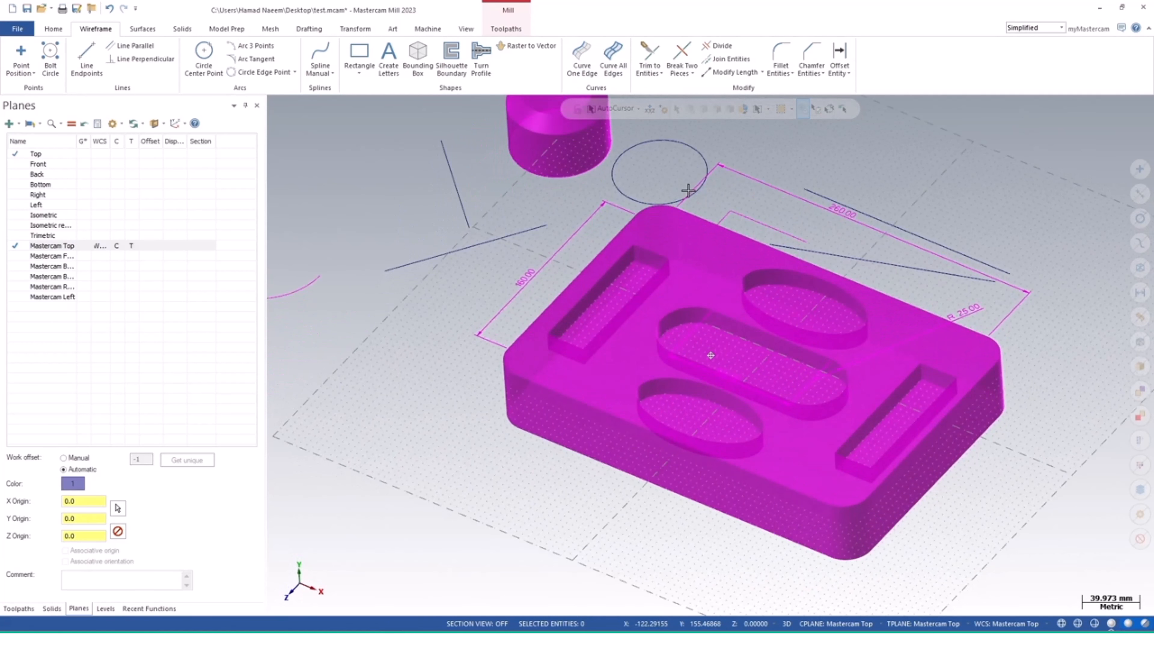